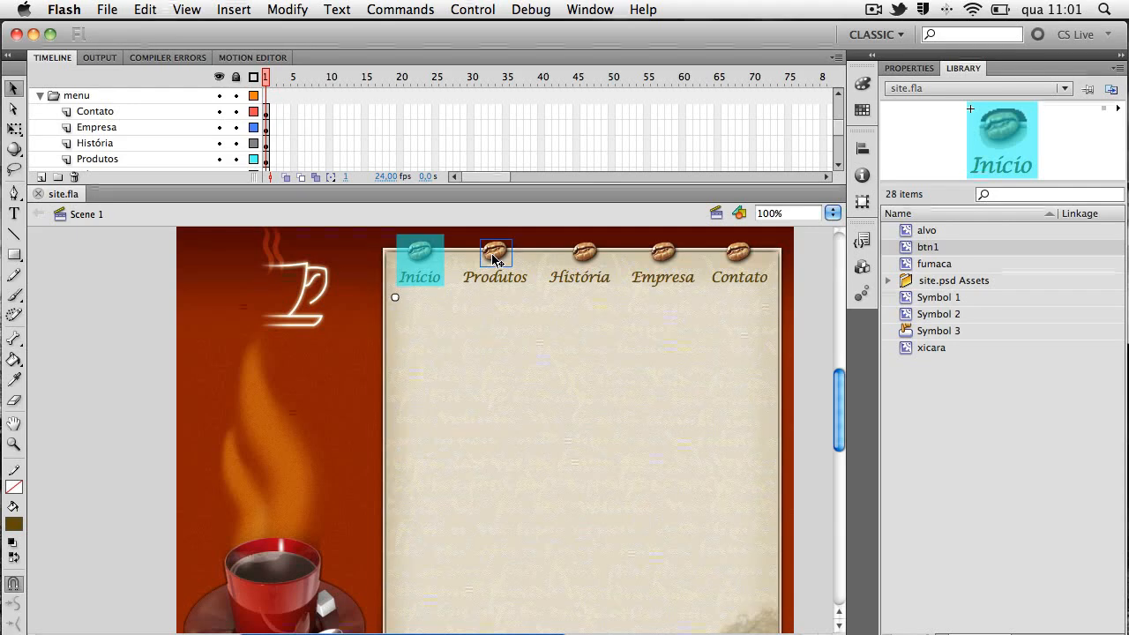
Open the Início menu button's btn1 movie clip for editing in place
{"action": "left_click", "coordinate": [510, 281]}
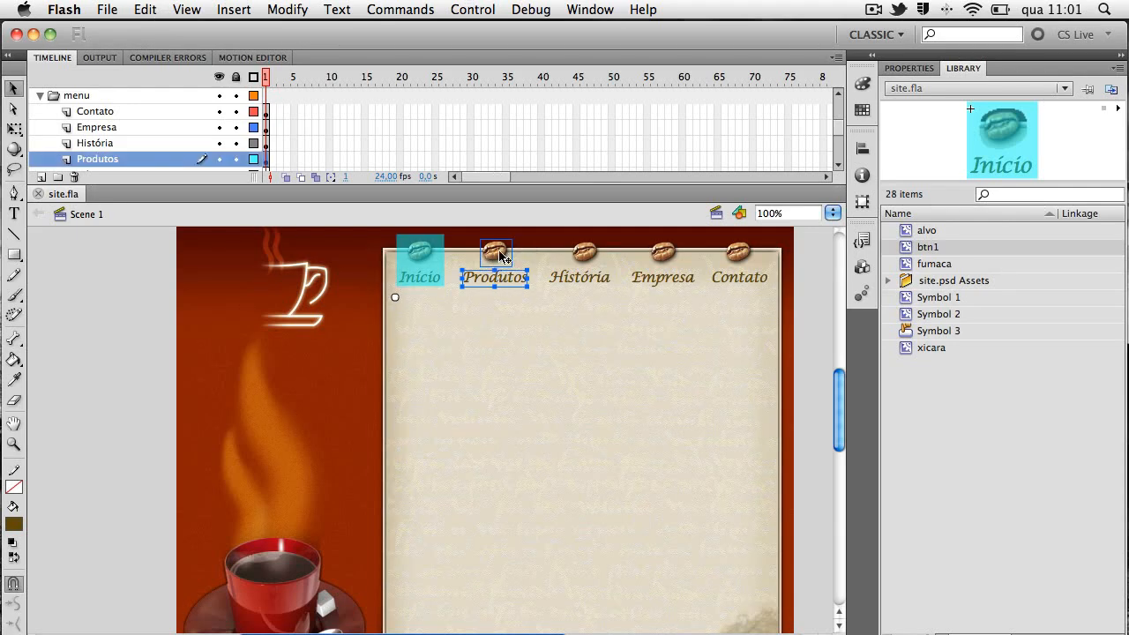
{"action": "left_click", "coordinate": [502, 302]}
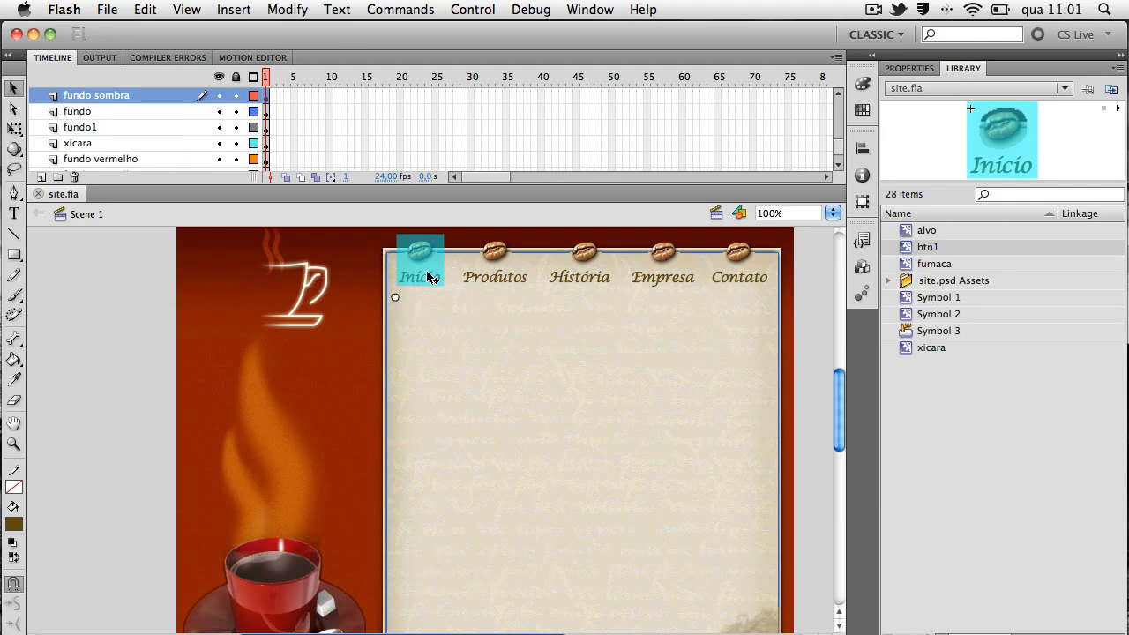
{"action": "left_click", "coordinate": [430, 275]}
{"action": "double_click", "coordinate": [424, 269]}
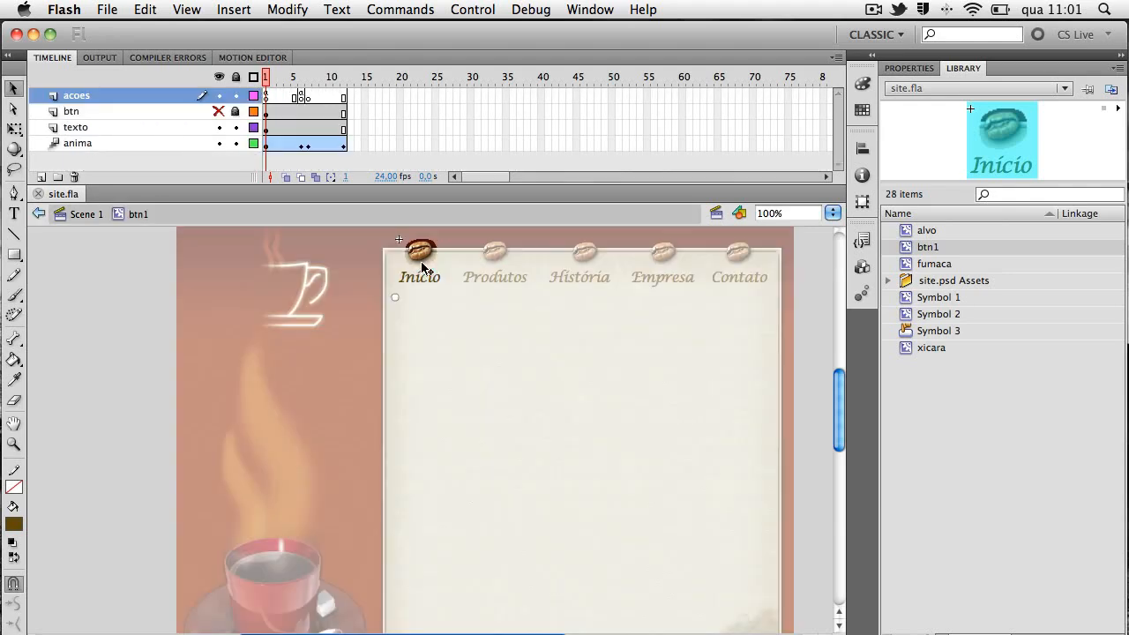
{"action": "key", "text": "super+equal"}
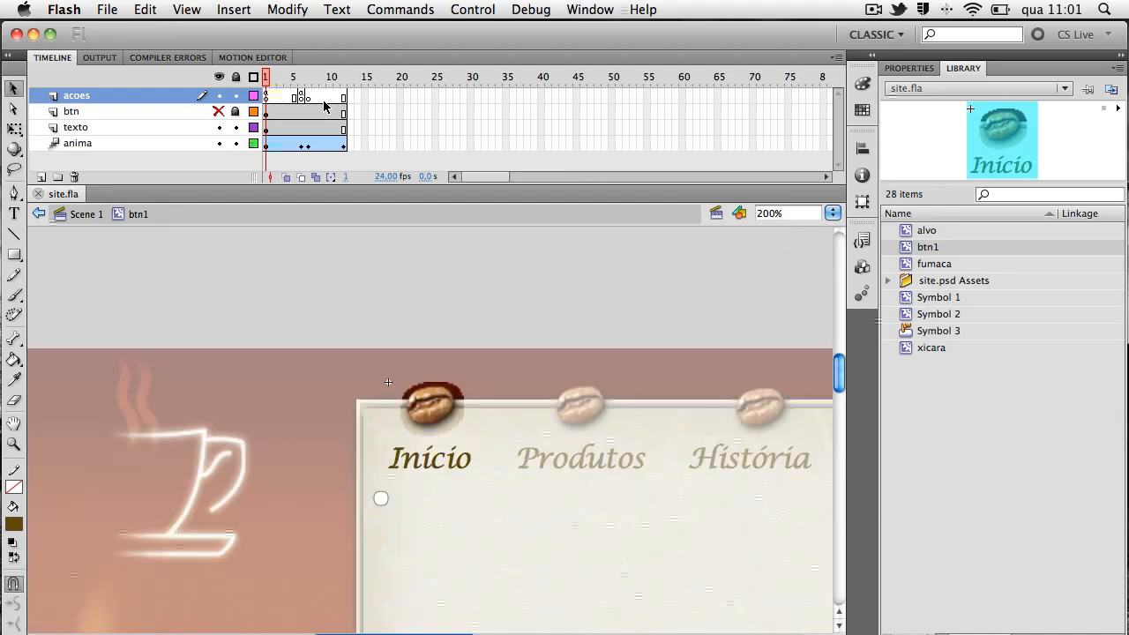
{"action": "left_click_drag", "start_coordinate": [585, 541], "coordinate": [497, 458]}
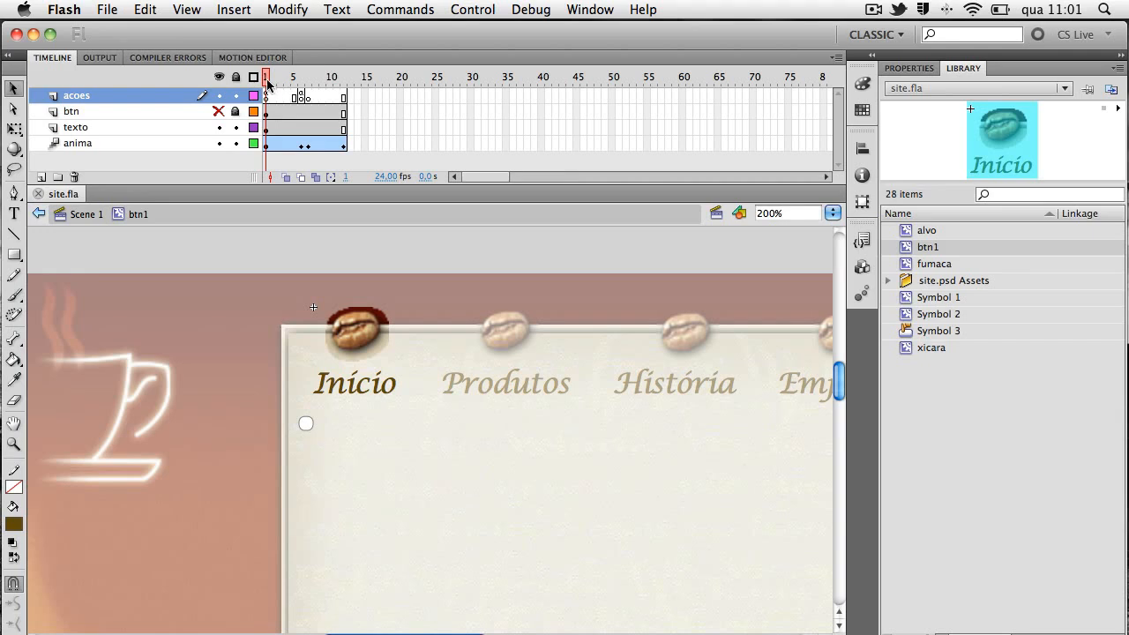
Scrub the btn1 timeline through frames 1, 6, 7 and 12 to review the coffee bean's animation
{"action": "left_click_drag", "start_coordinate": [271, 79], "coordinate": [302, 80]}
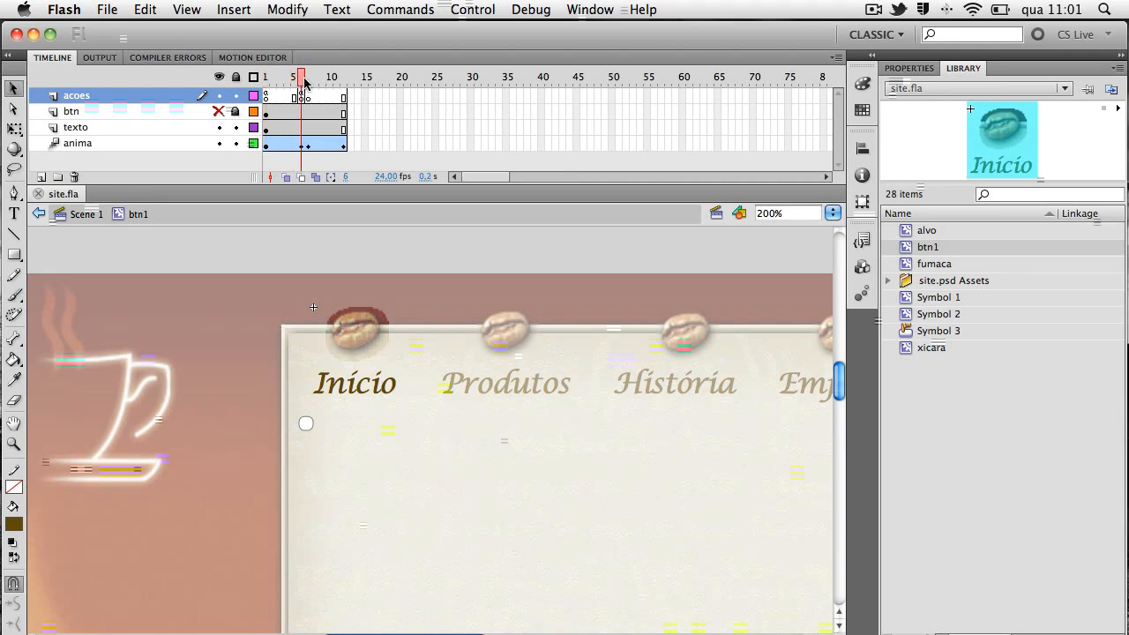
{"action": "left_click", "coordinate": [305, 152]}
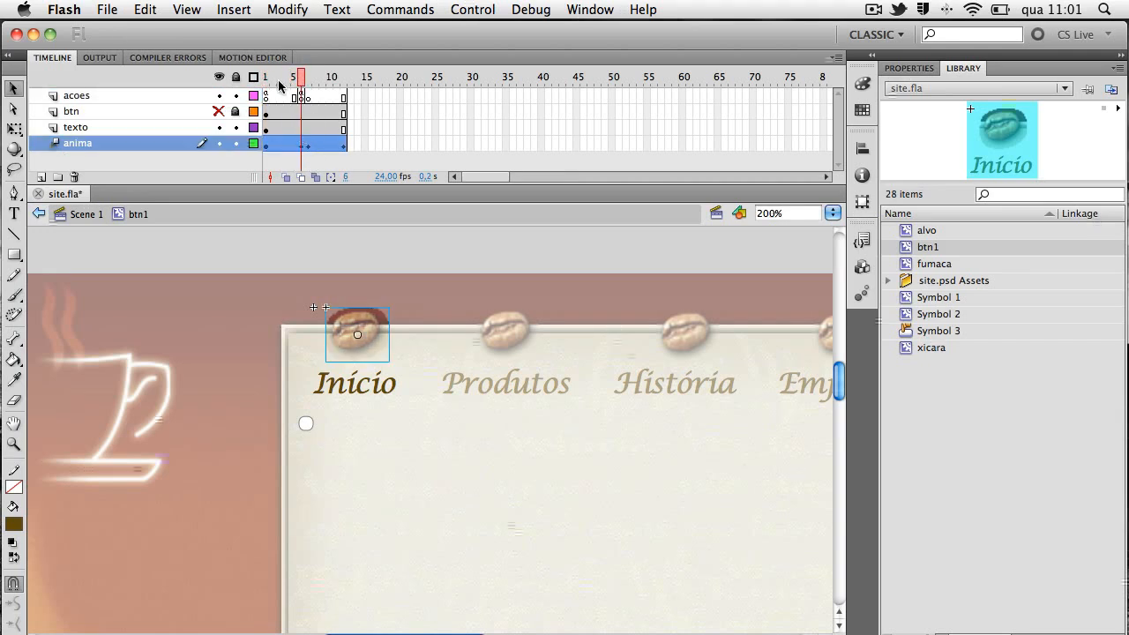
{"action": "mouse_move", "coordinate": [302, 79]}
{"action": "left_mouse_down"}
{"action": "mouse_move", "coordinate": [267, 79]}
{"action": "mouse_move", "coordinate": [307, 78]}
{"action": "left_mouse_up"}
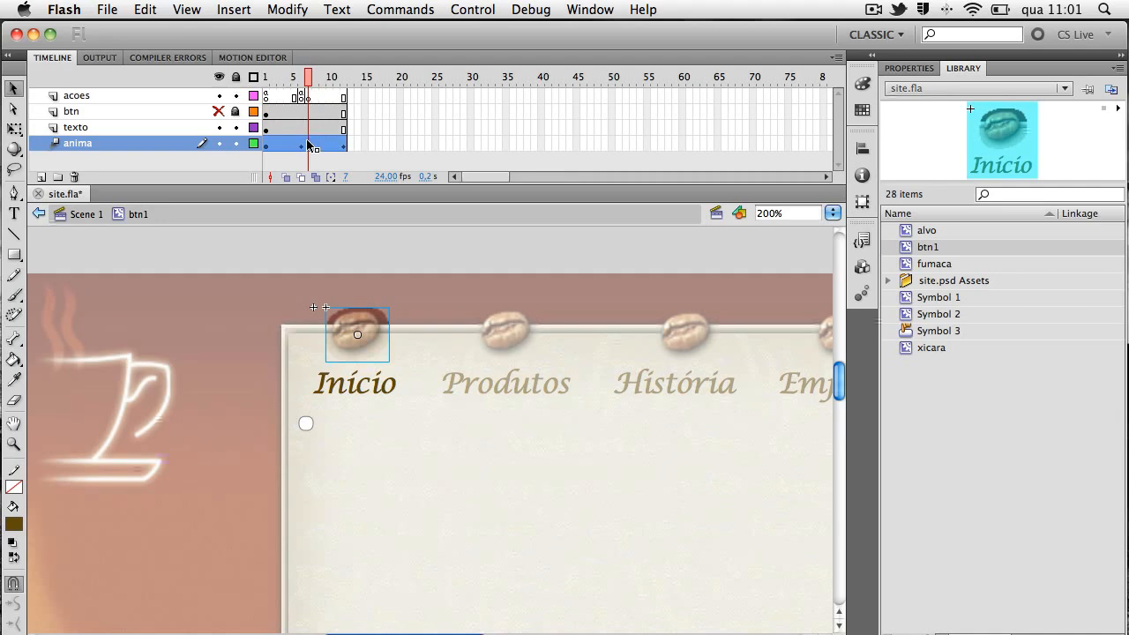
{"action": "left_click_drag", "start_coordinate": [308, 80], "coordinate": [346, 82]}
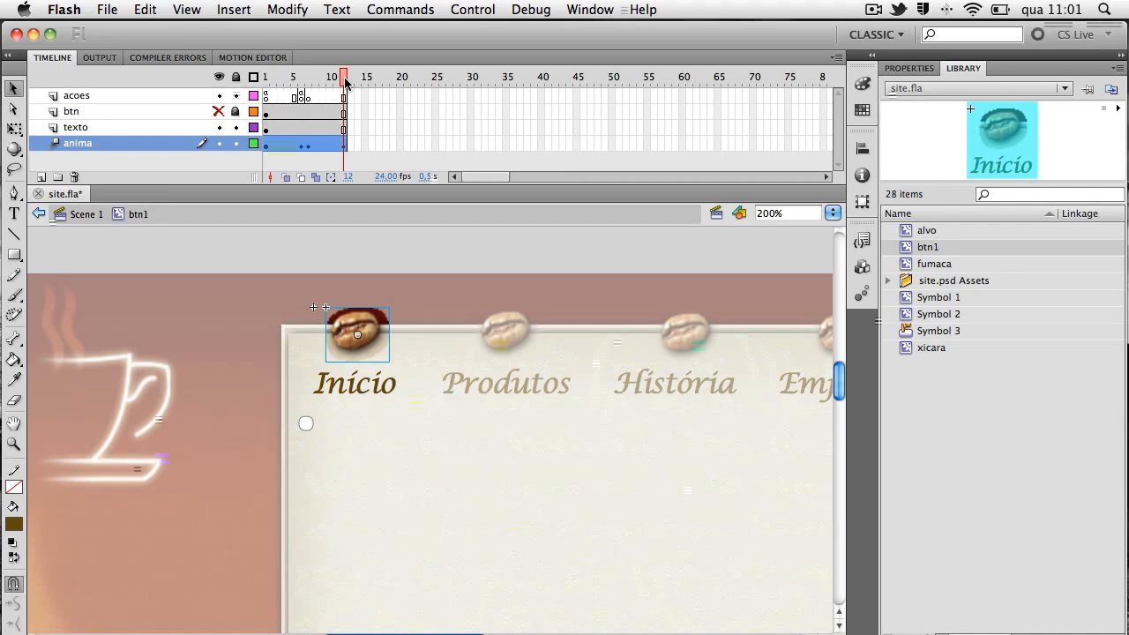
{"action": "left_click", "coordinate": [266, 93]}
{"action": "left_click_drag", "start_coordinate": [267, 82], "coordinate": [346, 84]}
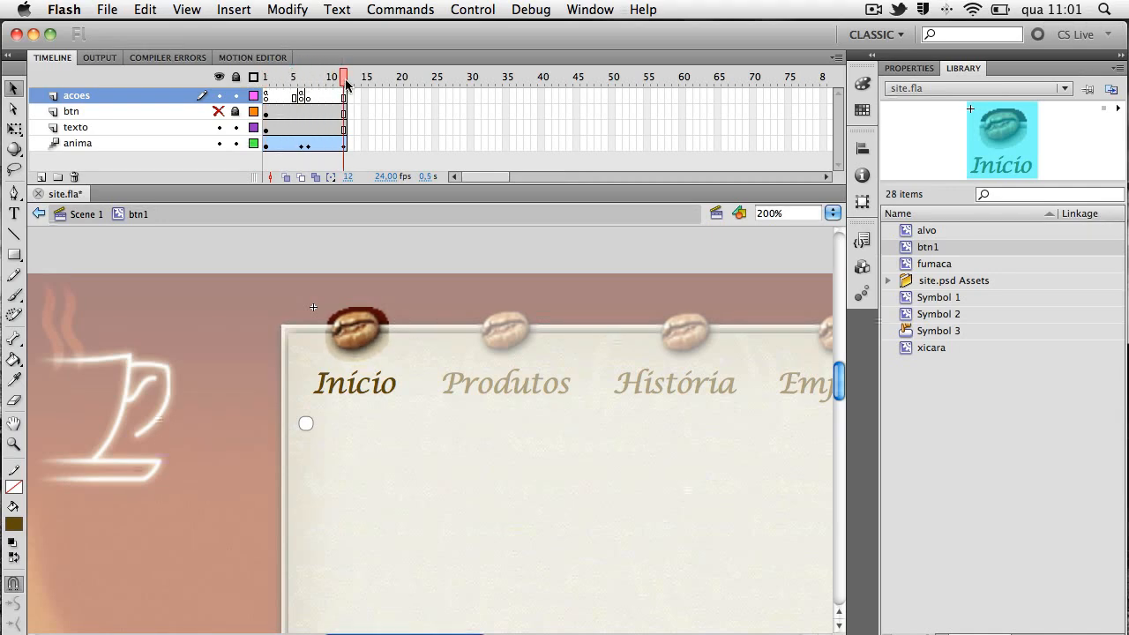
Examine the script on frame 1 of the acoes layer
{"action": "left_click", "coordinate": [269, 97]}
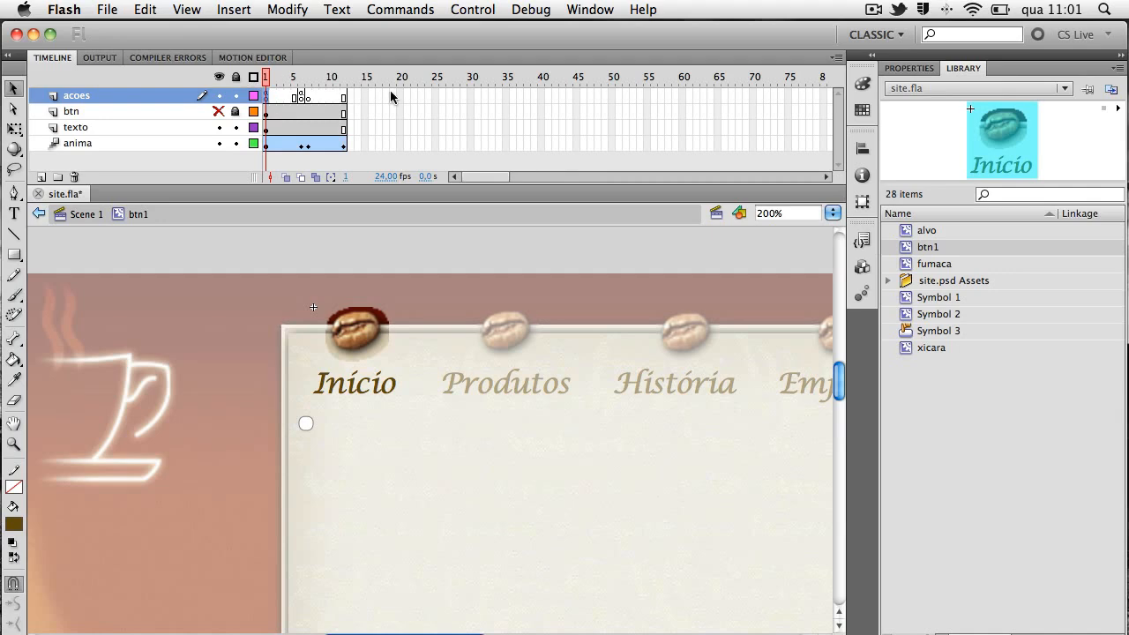
{"action": "left_click", "coordinate": [591, 10]}
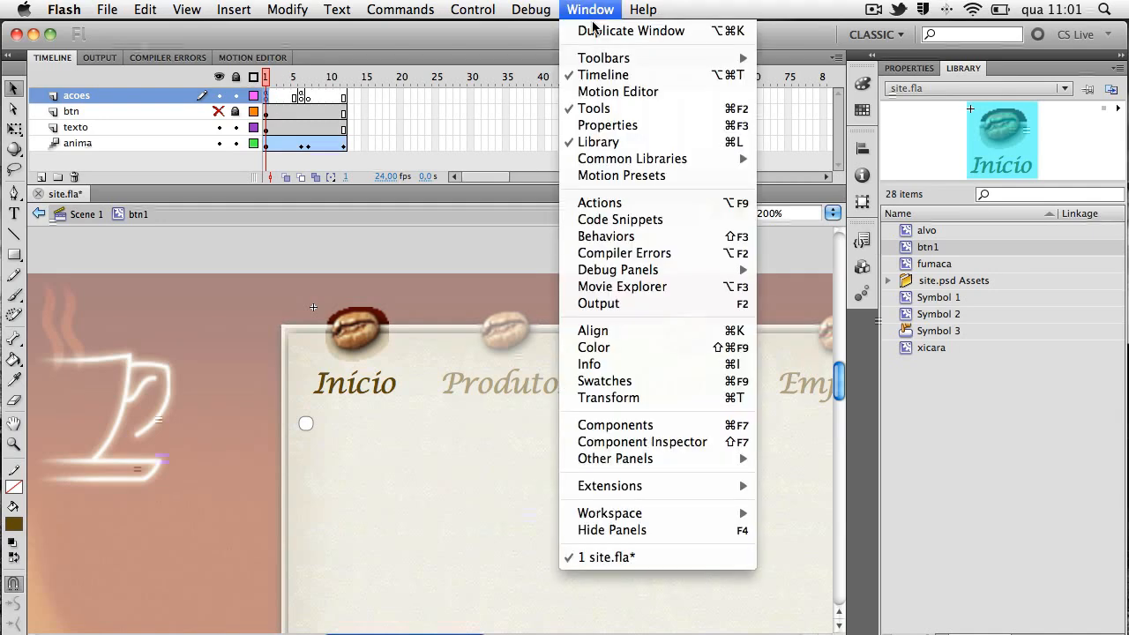
{"action": "left_click", "coordinate": [620, 207]}
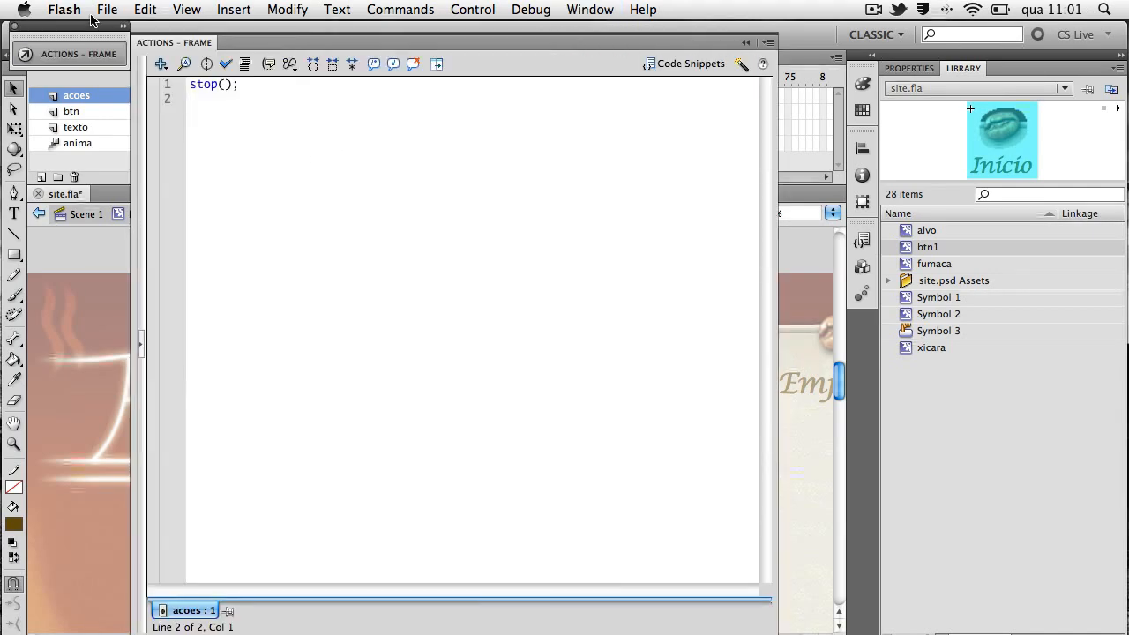
{"action": "left_click", "coordinate": [89, 54]}
Review the acoes layer's keyframes at frames 1, 6 and 7 against the bean's animation through frame 12
{"action": "left_click", "coordinate": [301, 97]}
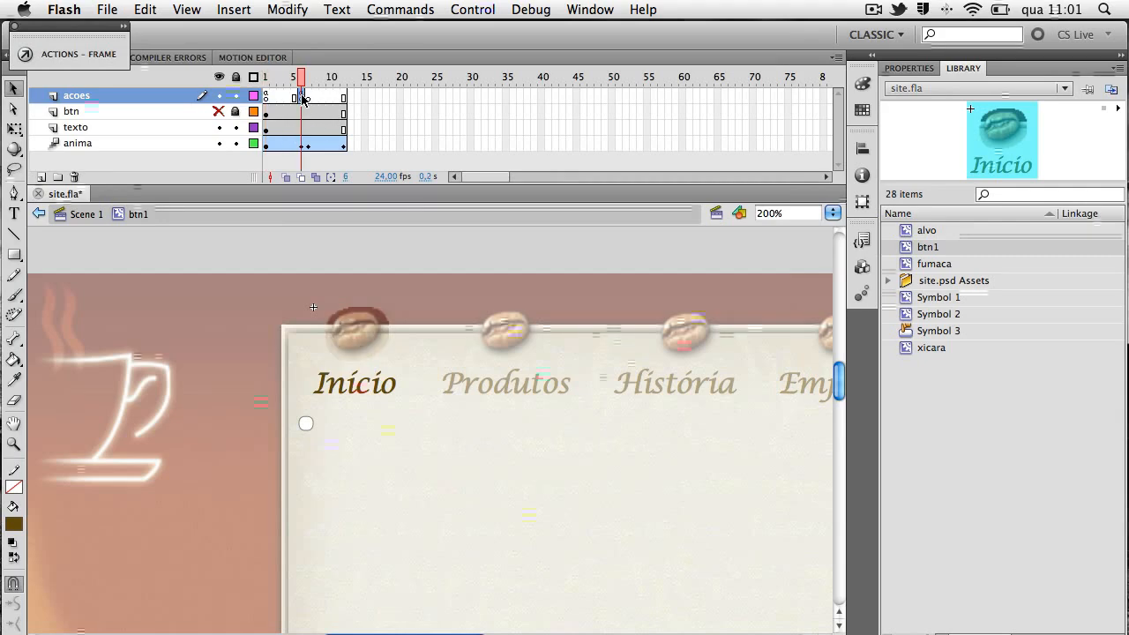
{"action": "mouse_move", "coordinate": [299, 83]}
{"action": "left_mouse_down"}
{"action": "mouse_move", "coordinate": [262, 85]}
{"action": "mouse_move", "coordinate": [296, 85]}
{"action": "left_mouse_up"}
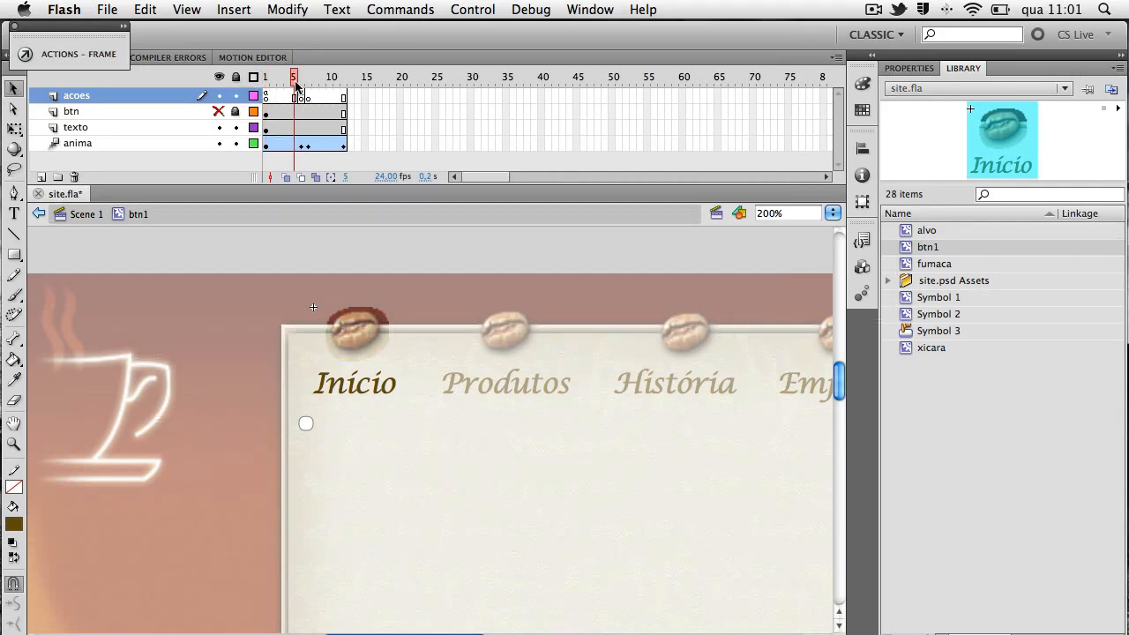
{"action": "left_click", "coordinate": [302, 100]}
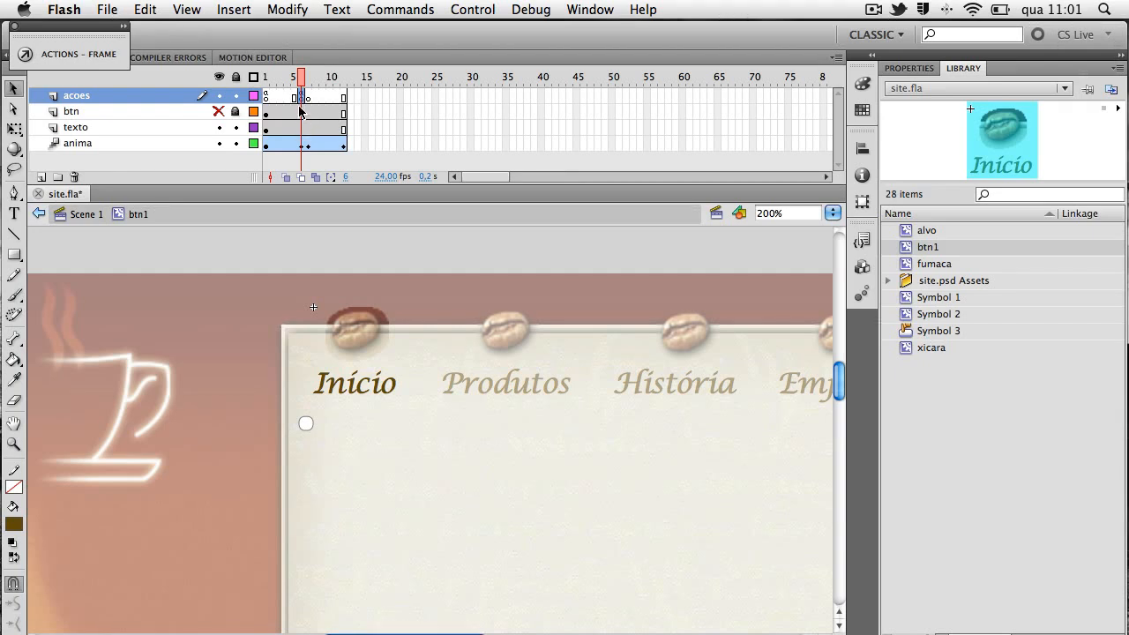
{"action": "left_click", "coordinate": [311, 96]}
{"action": "left_click", "coordinate": [309, 78]}
{"action": "left_click_drag", "start_coordinate": [308, 81], "coordinate": [350, 89]}
{"action": "left_click", "coordinate": [301, 96]}
{"action": "left_click", "coordinate": [266, 96]}
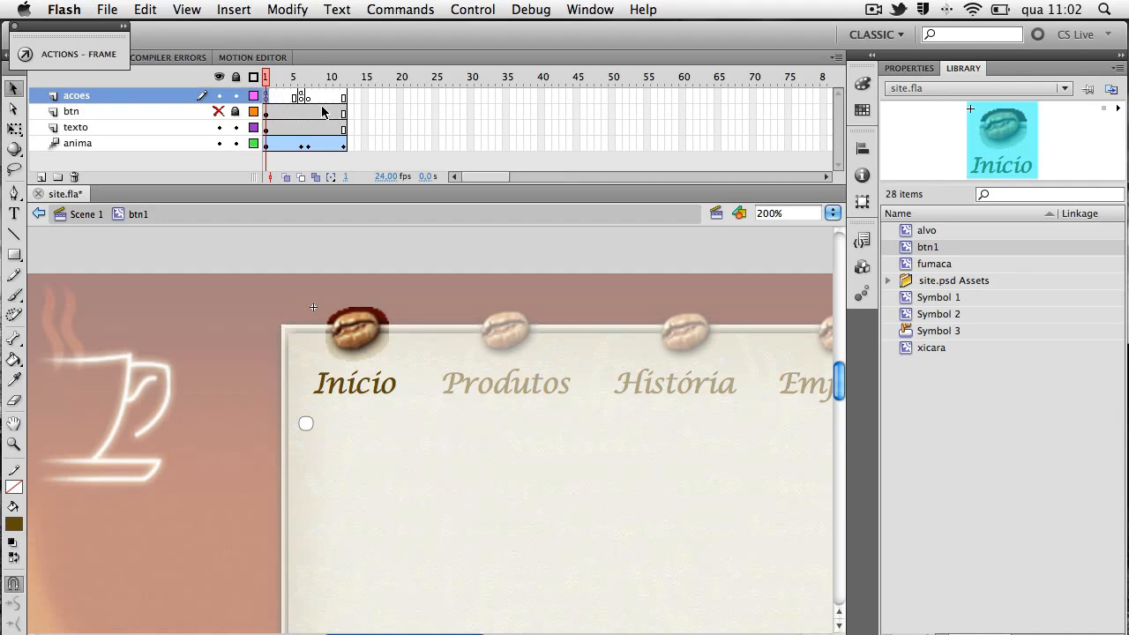
{"action": "left_click", "coordinate": [301, 96]}
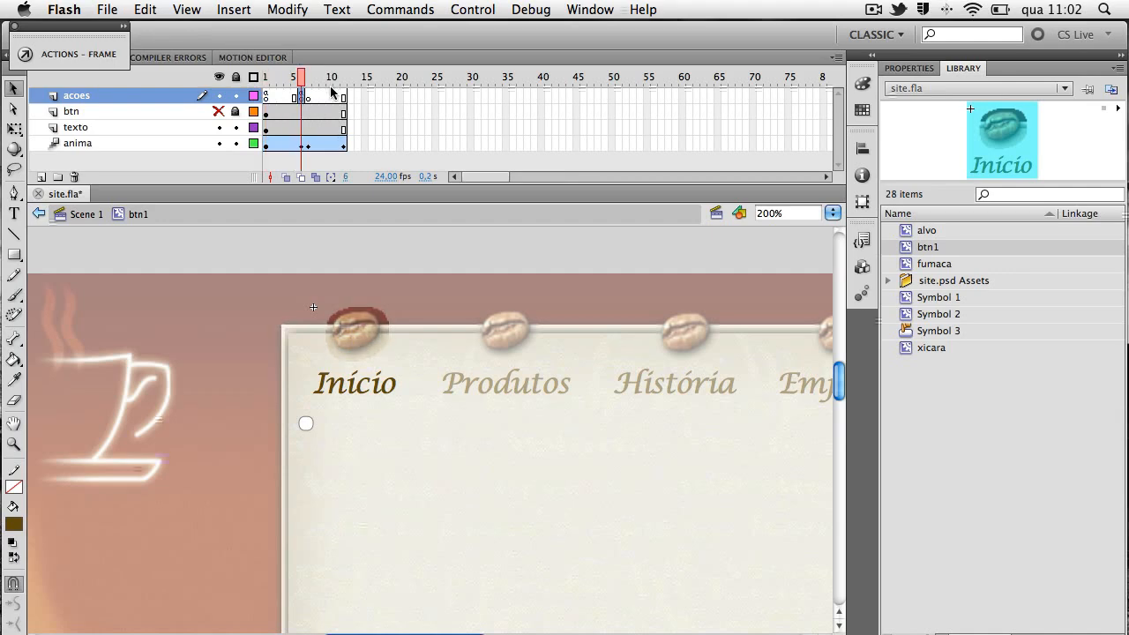
{"action": "left_click_drag", "start_coordinate": [301, 78], "coordinate": [252, 90]}
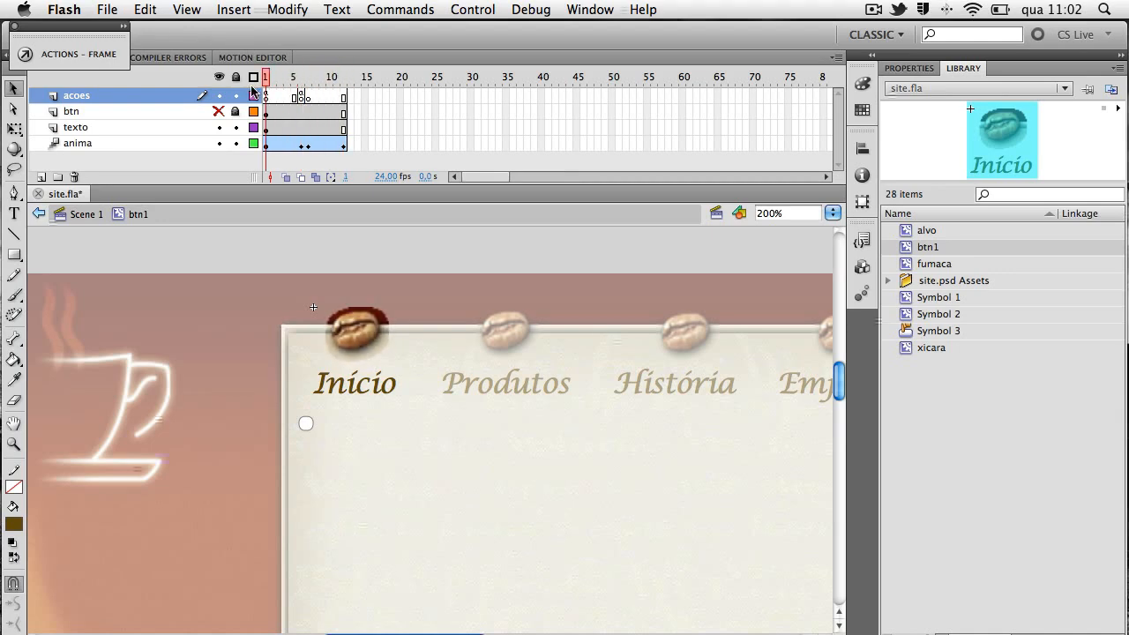
Show and unlock the btn layer, and select the button covering Início
{"action": "left_click", "coordinate": [219, 111]}
{"action": "left_click", "coordinate": [235, 111]}
{"action": "left_click", "coordinate": [401, 335]}
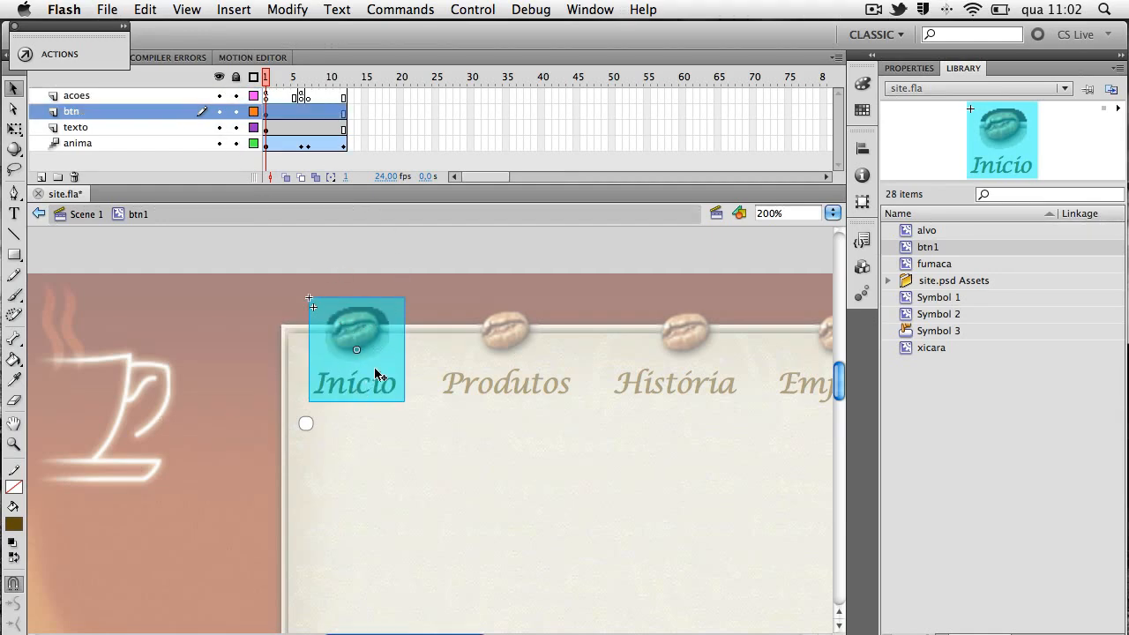
Check the instance name of the button covering Início
{"action": "mouse_move", "coordinate": [265, 78]}
{"action": "left_mouse_down"}
{"action": "mouse_move", "coordinate": [330, 85]}
{"action": "mouse_move", "coordinate": [266, 85]}
{"action": "left_mouse_up"}
{"action": "left_click", "coordinate": [392, 338]}
{"action": "left_click", "coordinate": [924, 70]}
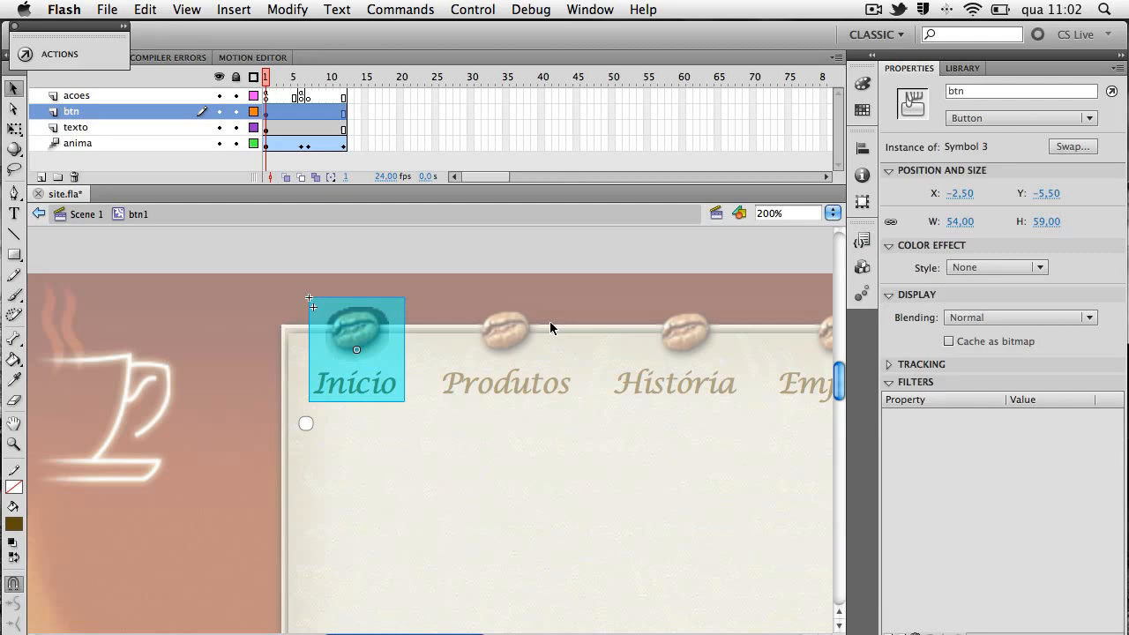
{"action": "double_click", "coordinate": [954, 92]}
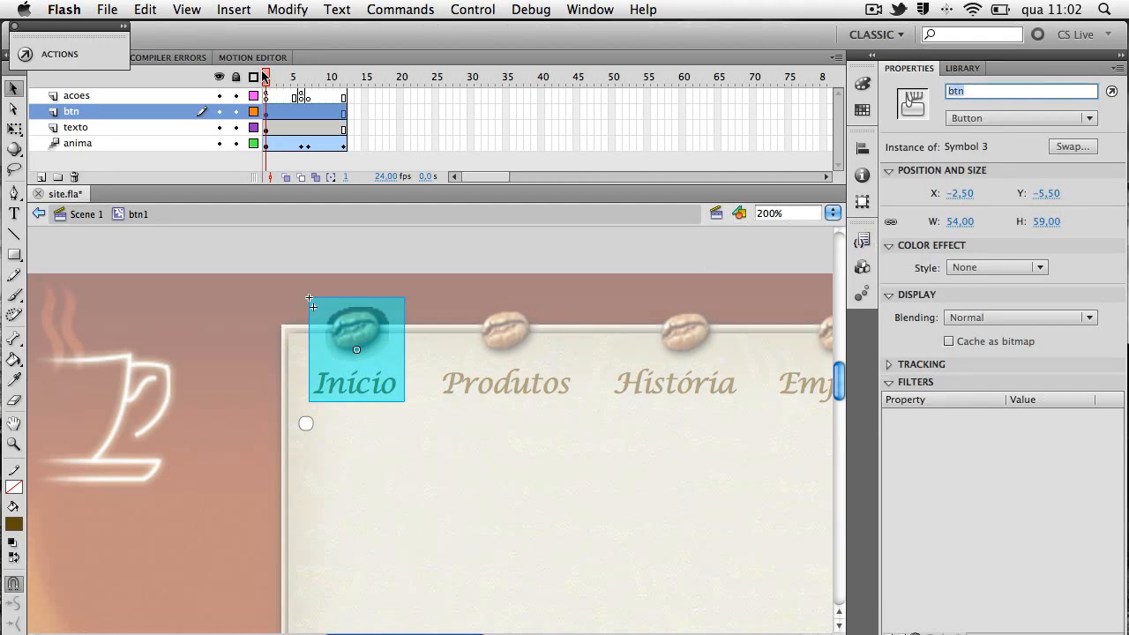
In the script on frame 1 of the acoes layer, add btn.addEventListener(MouseEvent.MOUSE_OVER, entra); below the stop call
{"action": "left_click", "coordinate": [266, 96]}
{"action": "left_click", "coordinate": [595, 14]}
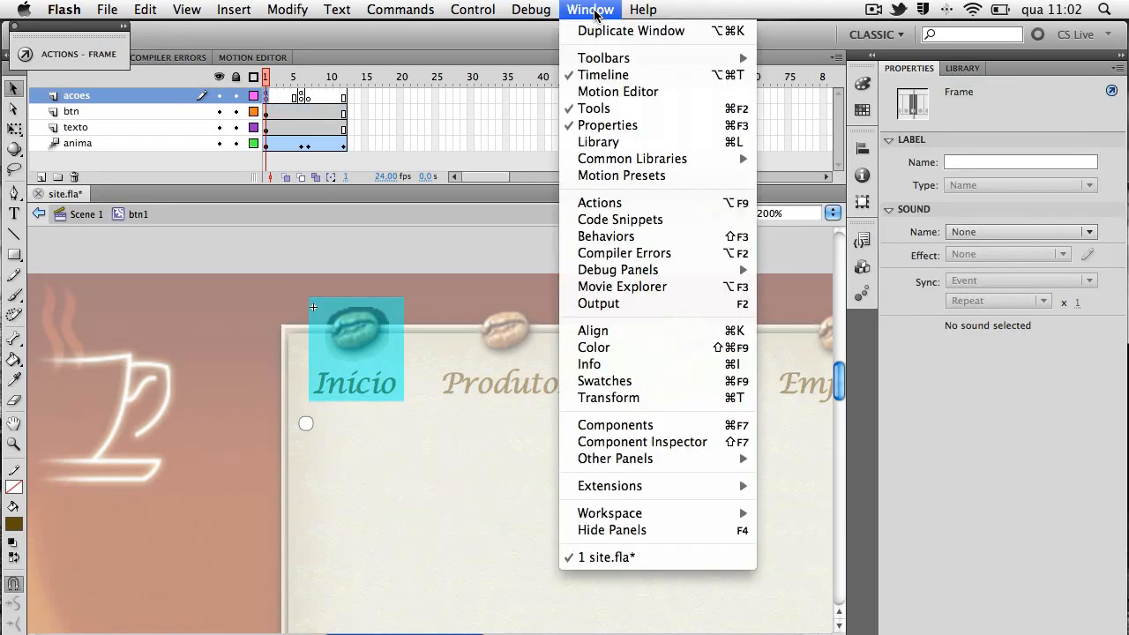
{"action": "left_click", "coordinate": [617, 202]}
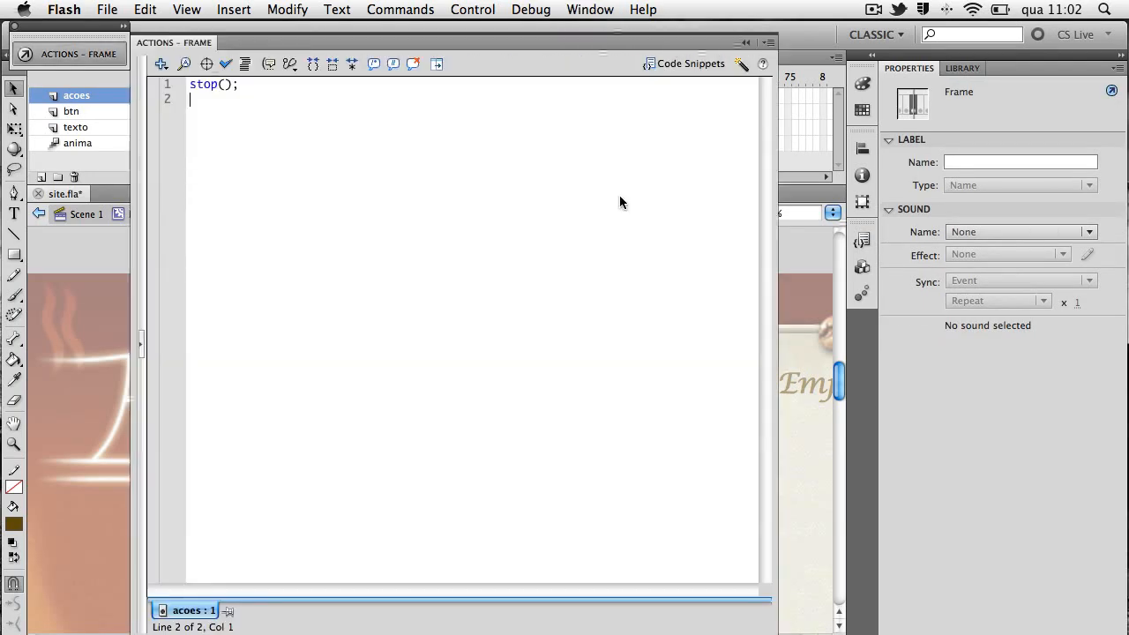
{"action": "type", "text": "btn"}
{"action": "type", "text": ".addEven"}
{"action": "type", "text": "tLister"}
{"action": "type", "text": "ene"}
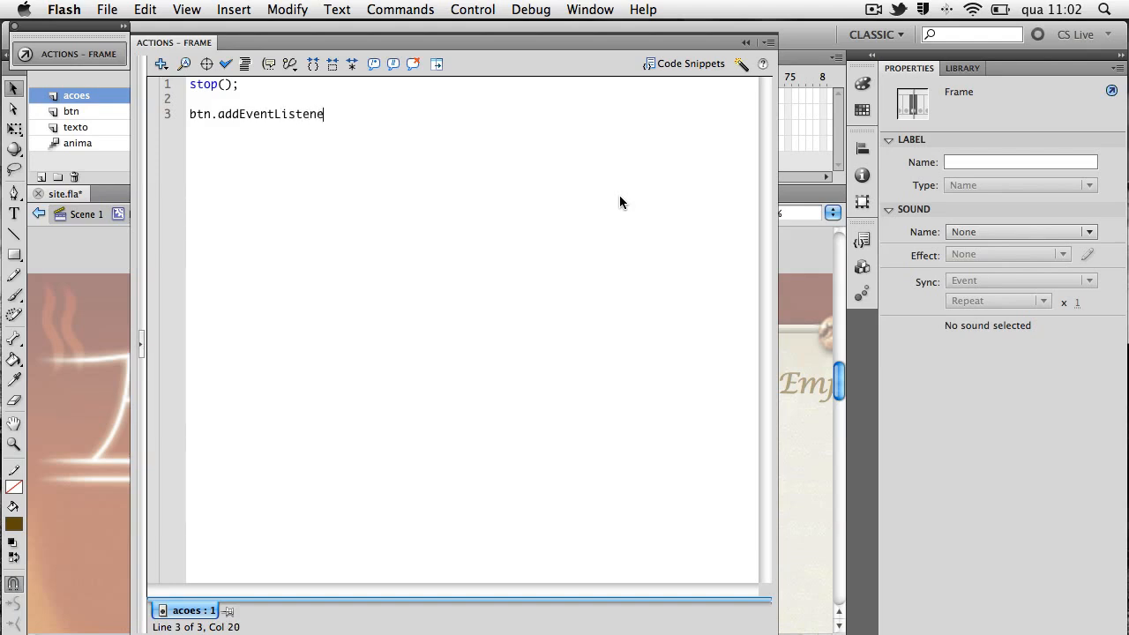
{"action": "type", "text": "r(MouseEvent.MOUS"}
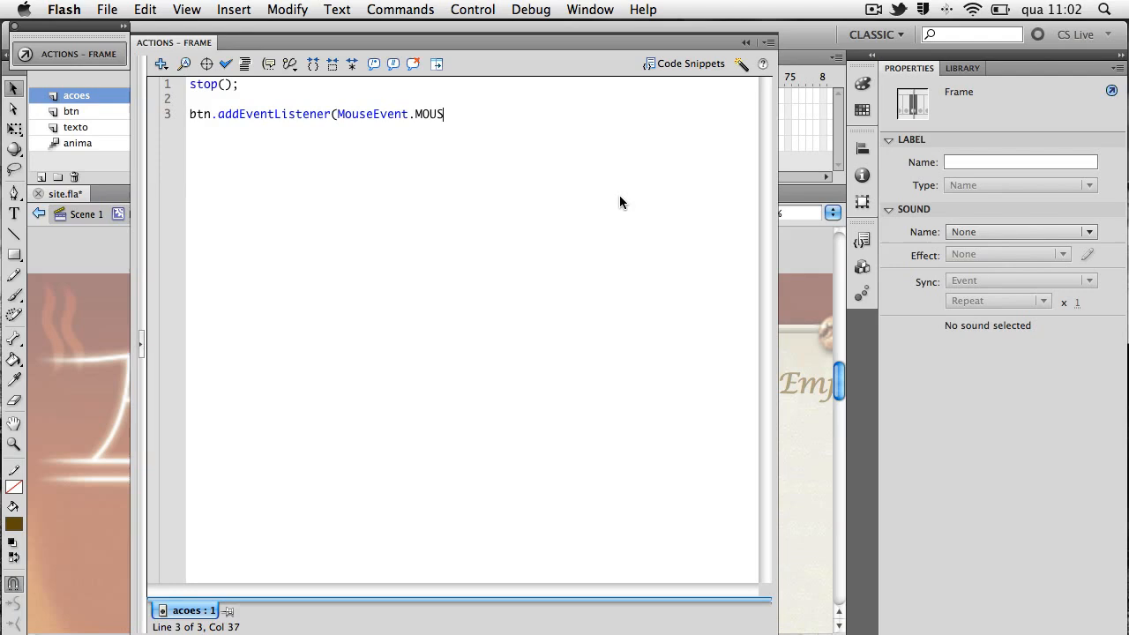
{"action": "type", "text": "E_OVER, entra);"}
{"action": "key", "text": "Return"}
Start declaring the function entra below the listener, with the parameter e:MouseEvent
{"action": "type", "text": "func"}
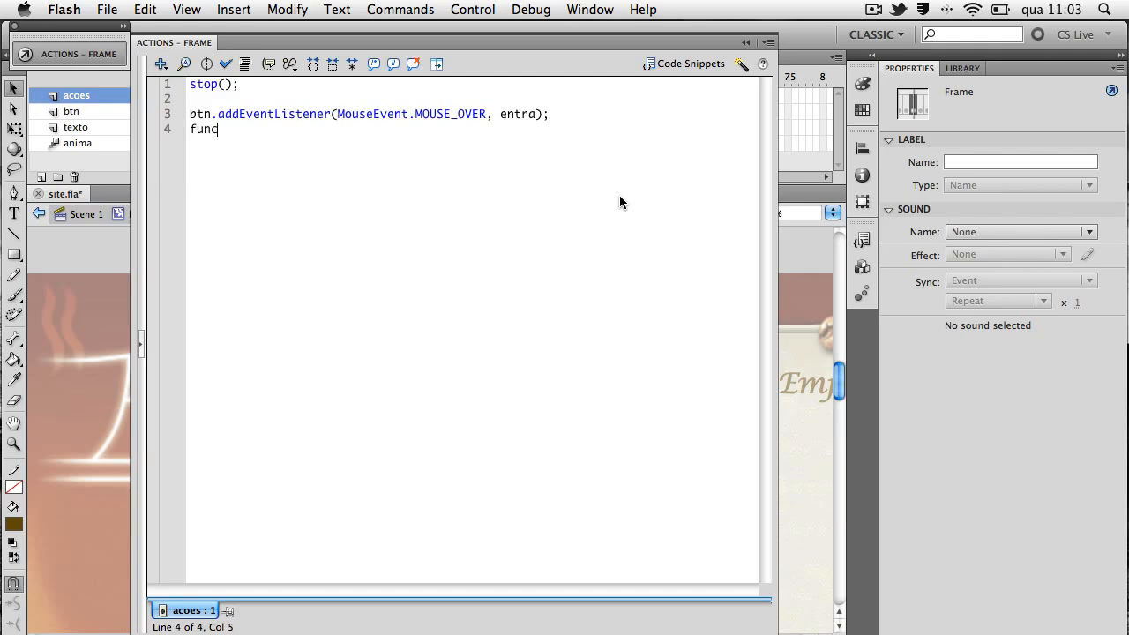
{"action": "type", "text": "tion entra(e:MOu"}
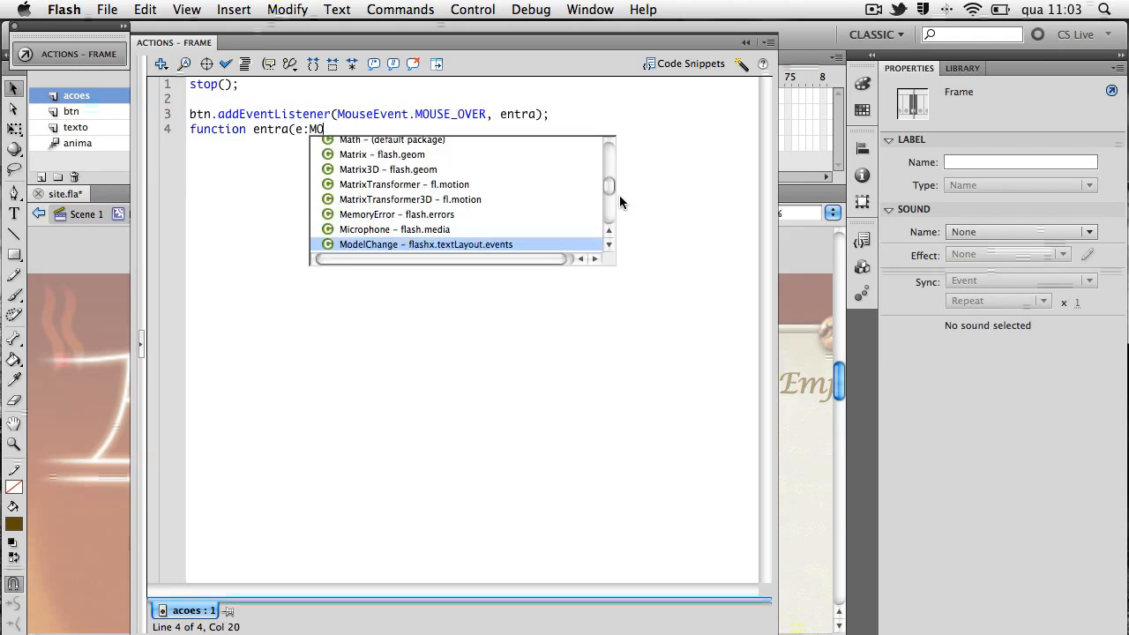
{"action": "key", "text": "Down"}
{"action": "key", "text": "Down"}
{"action": "key", "text": "Down"}
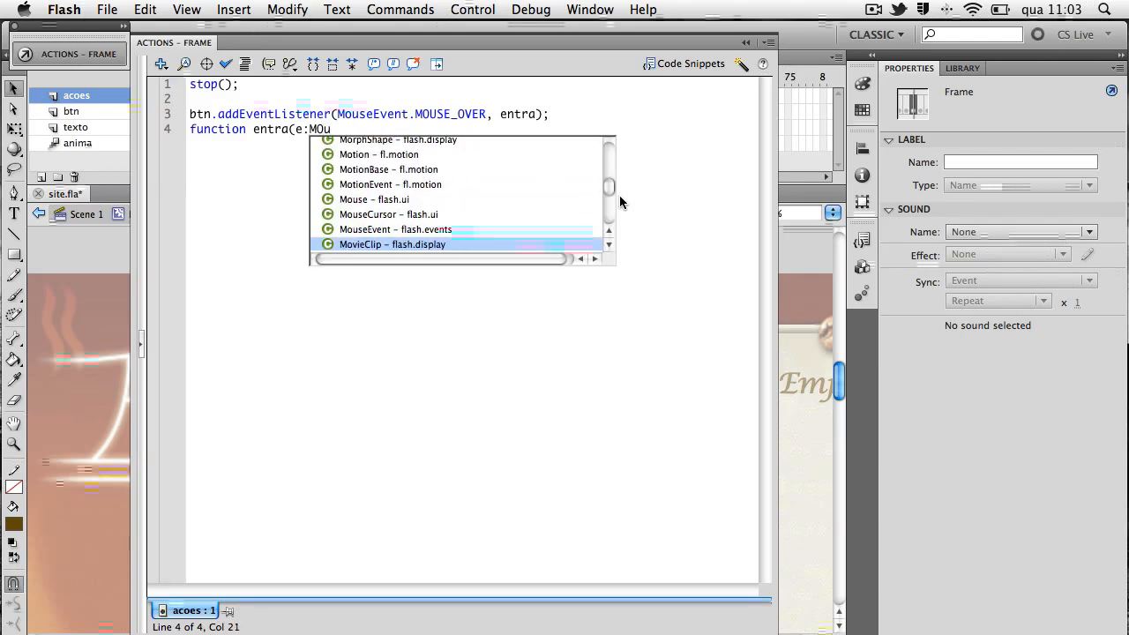
{"action": "key", "text": "Down"}
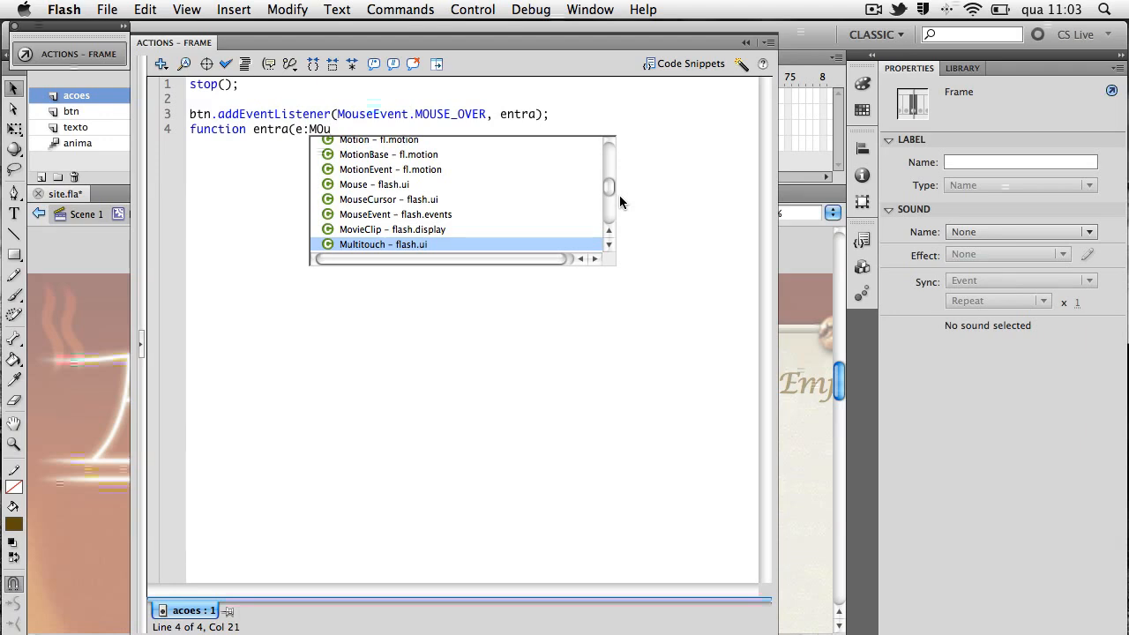
{"action": "key", "text": "Up"}
{"action": "key", "text": "Up"}
{"action": "key", "text": "Return"}
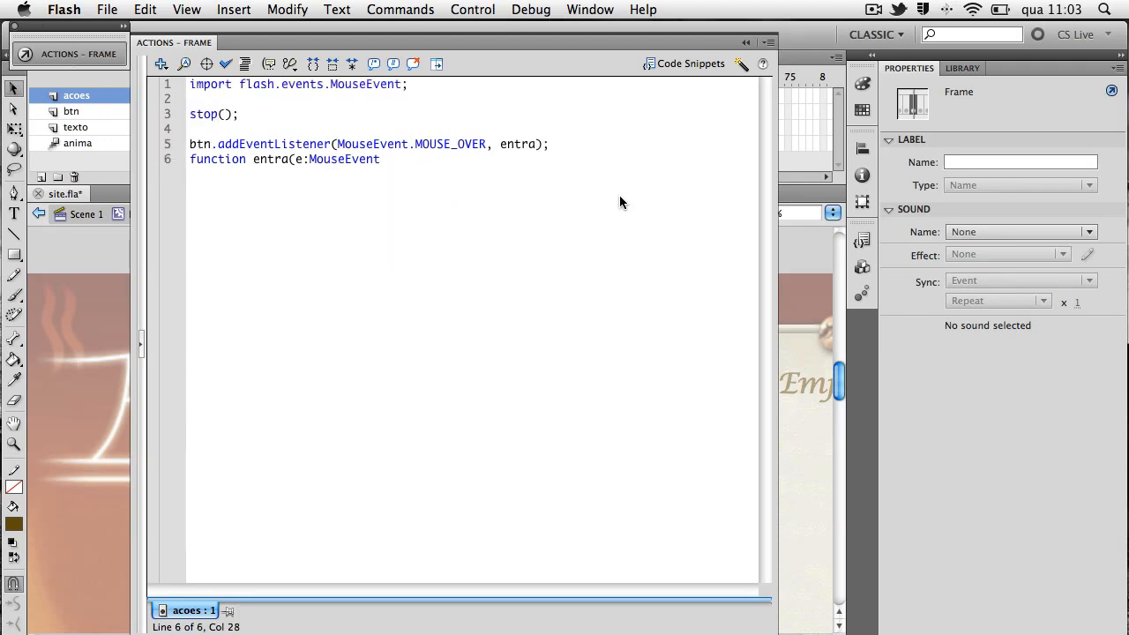
Complete the entra declaration with the return type void and an empty body in braces
{"action": "type", "text": "):vois"}
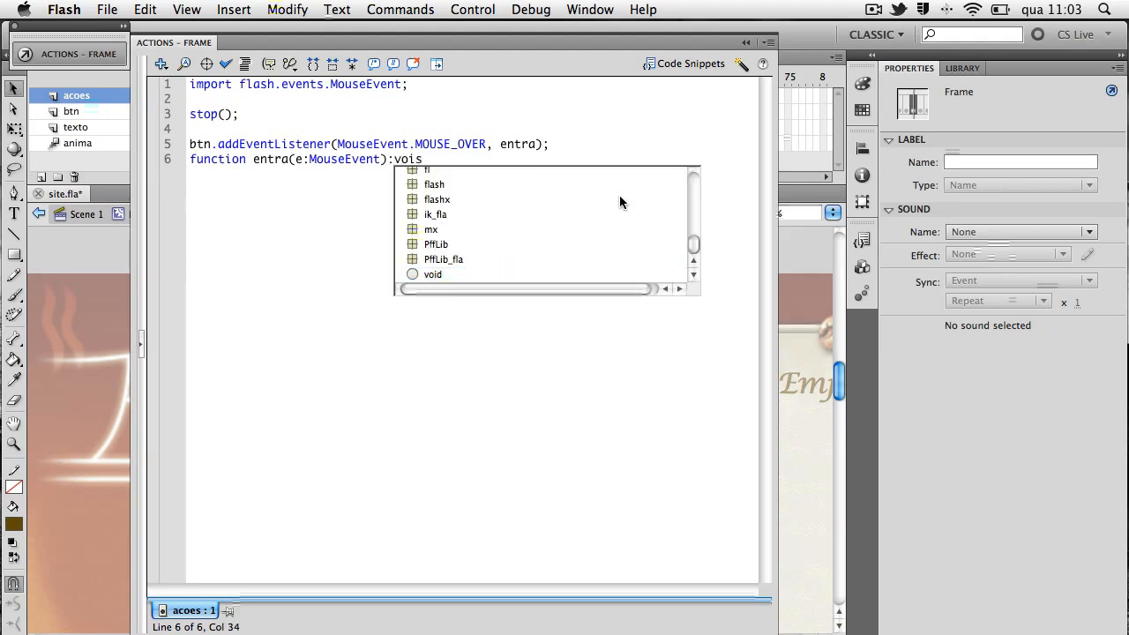
{"action": "key", "text": "BackSpace"}
{"action": "type", "text": "d{"}
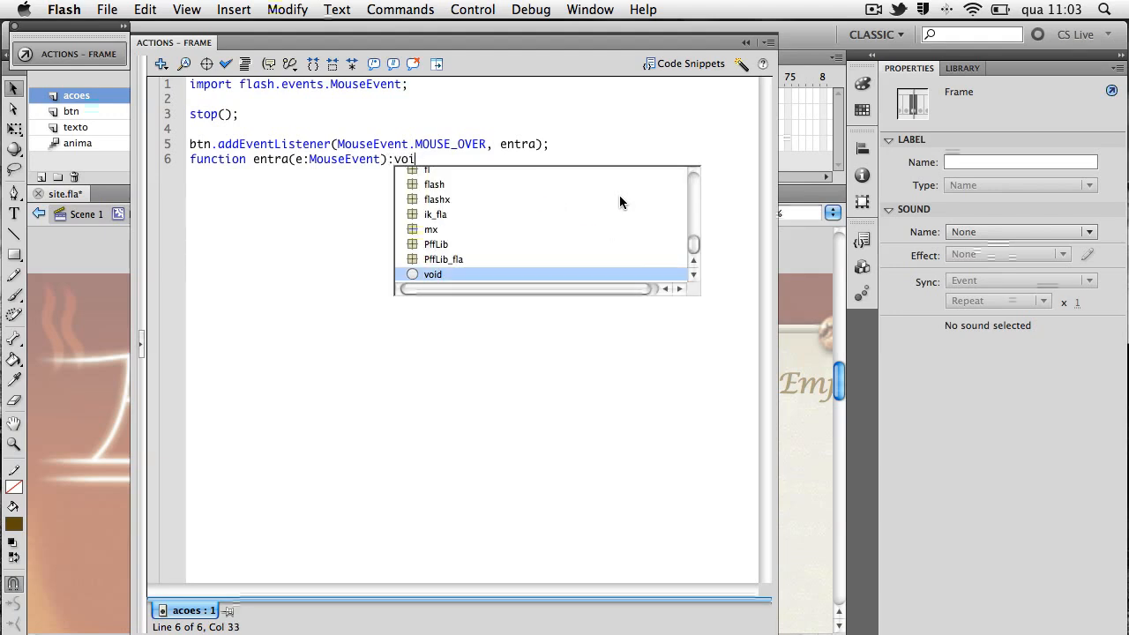
{"action": "key", "text": "Return"}
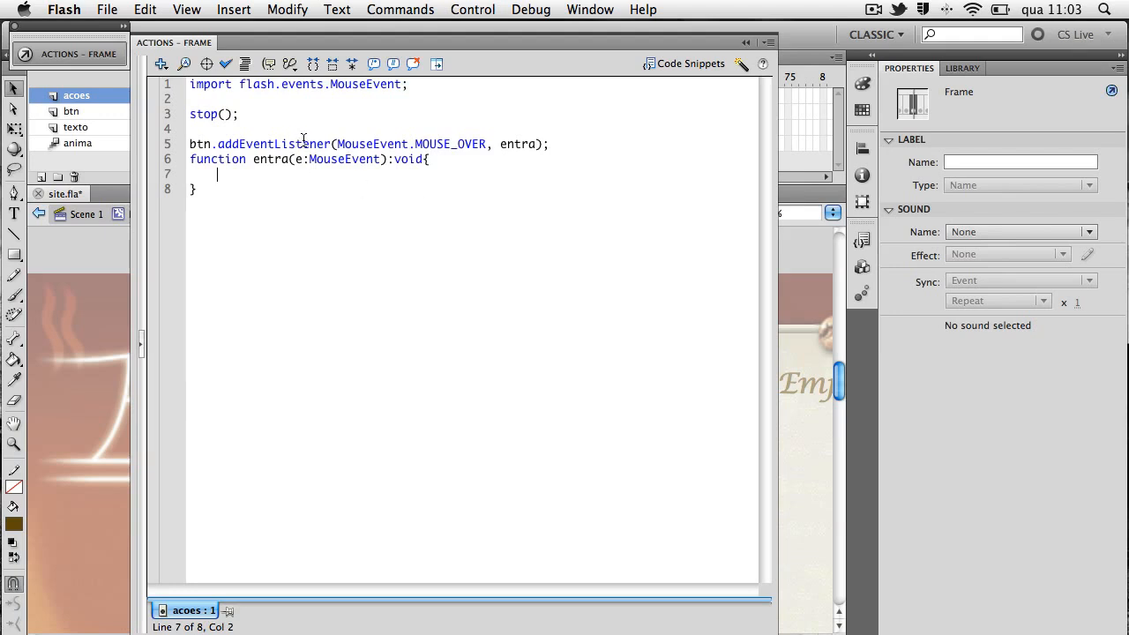
Add the statement gotoAndPlay(2); inside the body of the entra function
{"action": "type", "text": "gotoAndPlay(2);"}
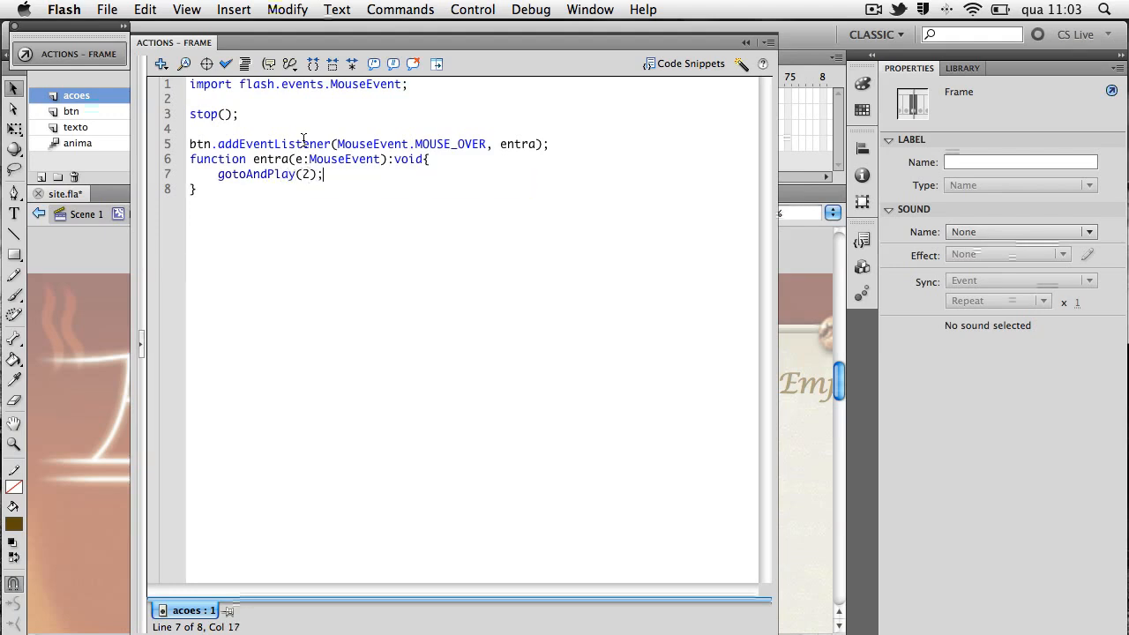
{"action": "double_click", "coordinate": [308, 174]}
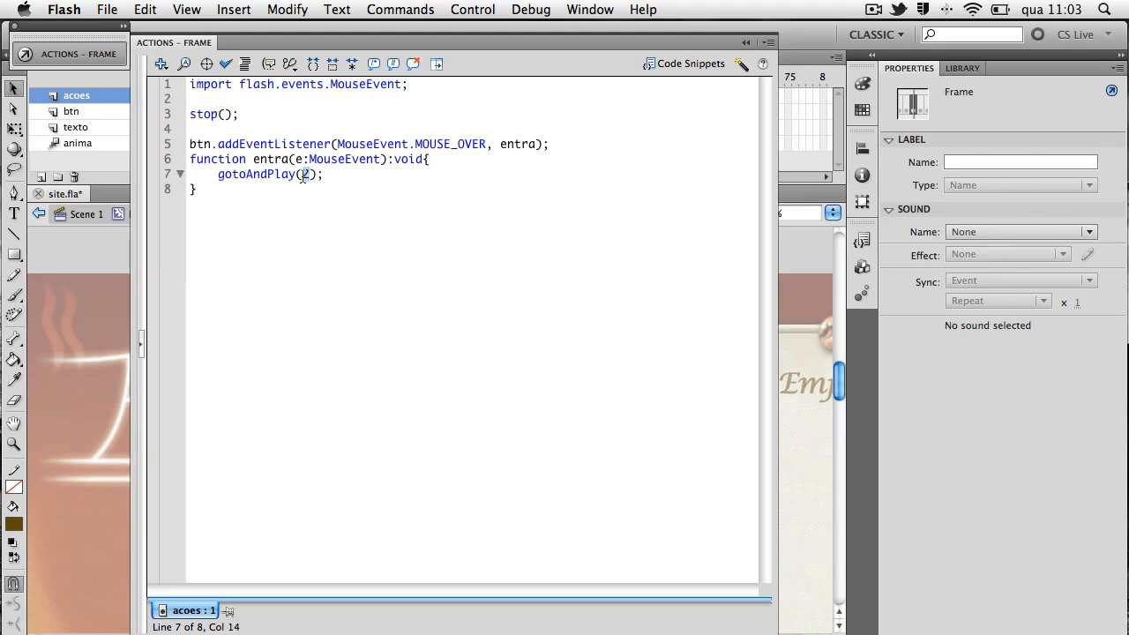
{"action": "left_click", "coordinate": [299, 174]}
{"action": "left_click", "coordinate": [473, 146]}
Copy the btn MOUSE_OVER listener with its entra function and paste the block below, separated by a blank line
{"action": "left_click_drag", "start_coordinate": [188, 143], "coordinate": [204, 201]}
{"action": "key", "text": "super+c"}
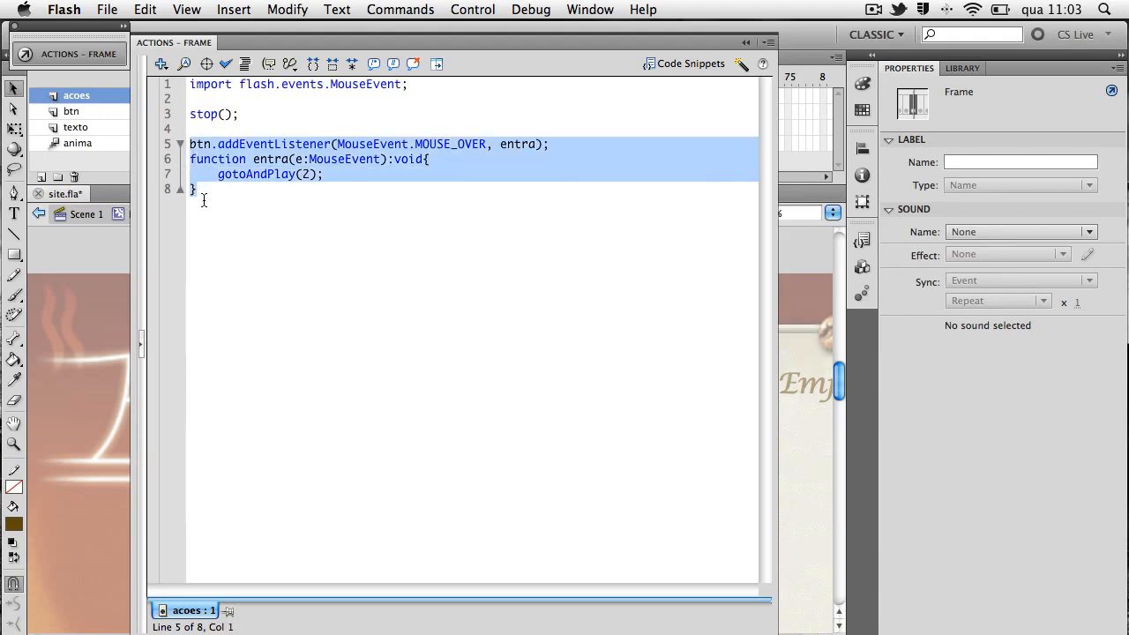
{"action": "left_click", "coordinate": [204, 189]}
{"action": "key", "text": "Return"}
{"action": "key", "text": "Return"}
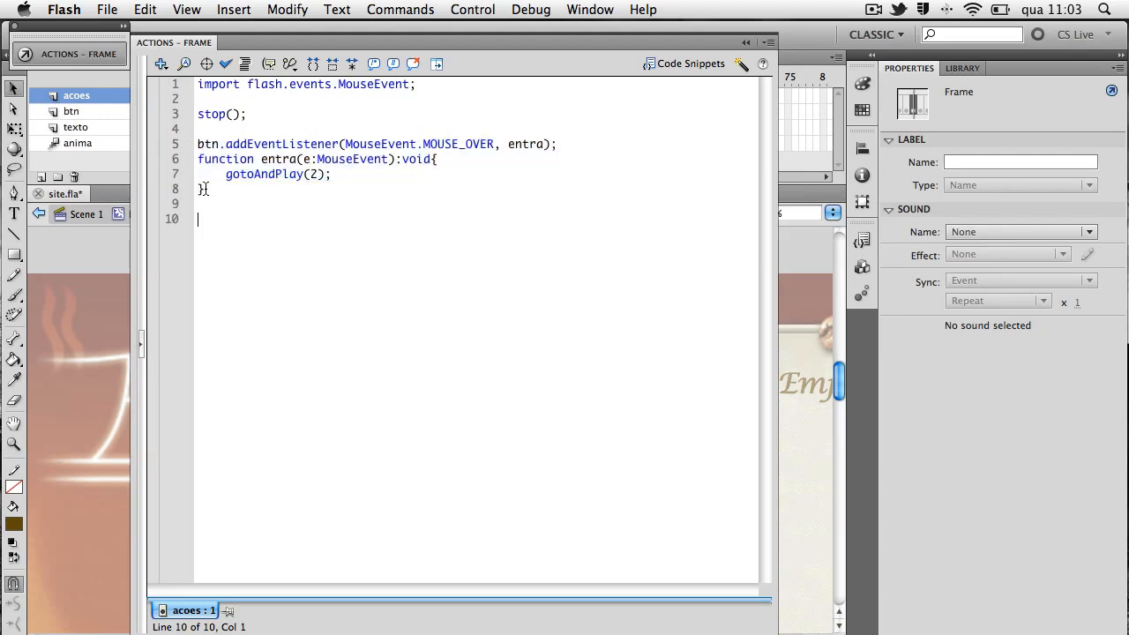
{"action": "key", "text": "super+v"}
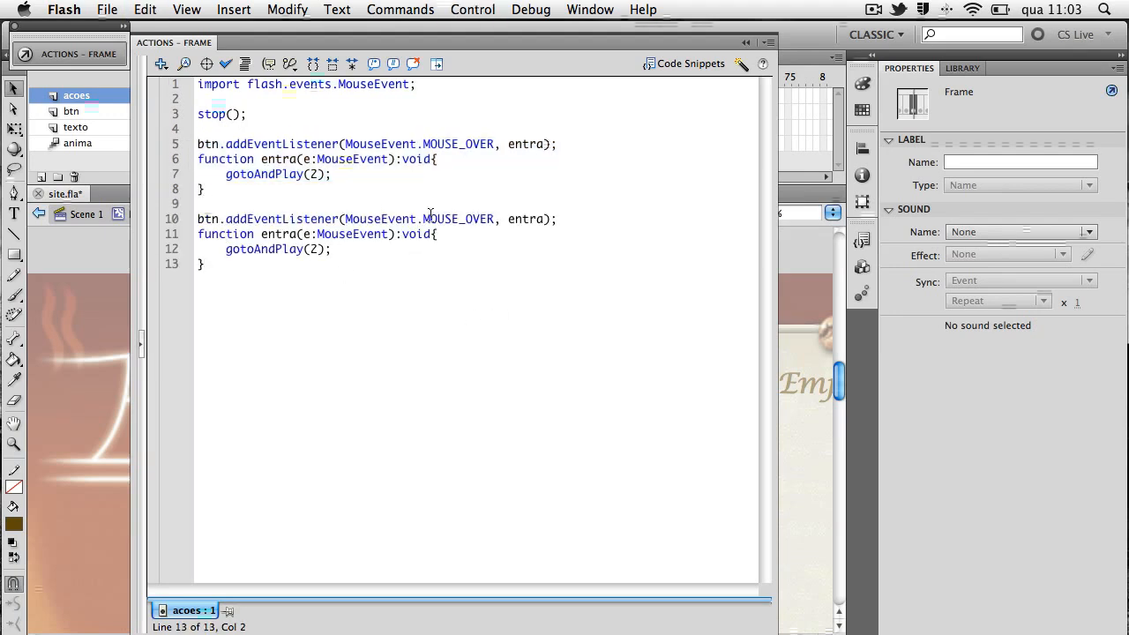
In the copied listener, change the event to MOUSE_OUT and the handler name to volta
{"action": "key", "text": "BackSpace"}
{"action": "key", "text": "BackSpace"}
{"action": "key", "text": "BackSpace"}
{"action": "key", "text": "BackSpace"}
{"action": "type", "text": "OUT"}
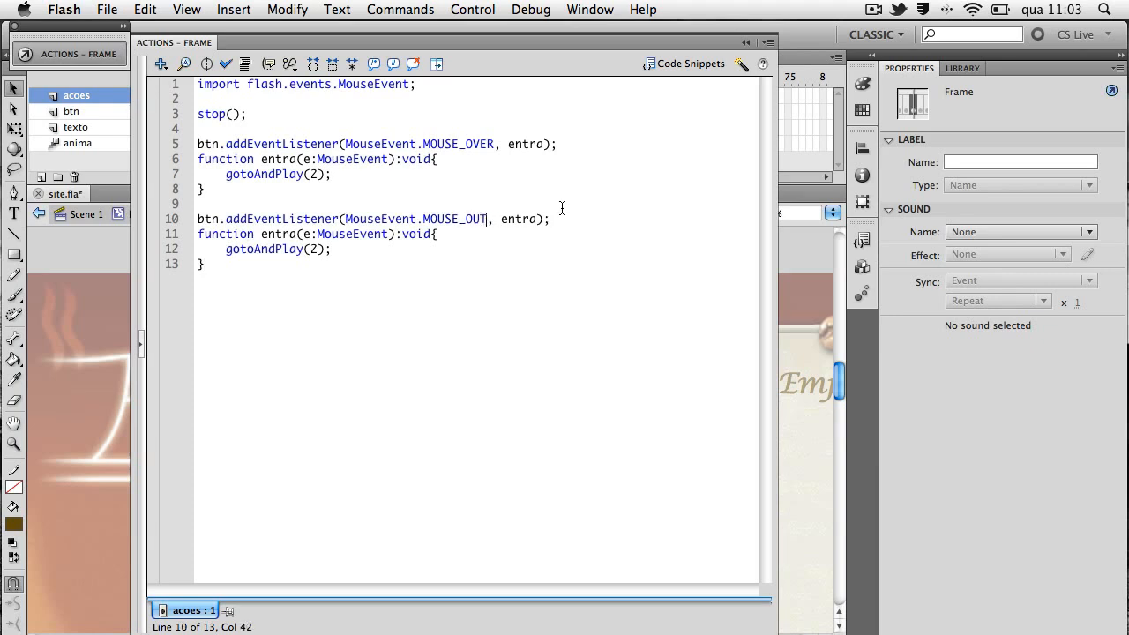
{"action": "left_click", "coordinate": [536, 218]}
{"action": "key", "text": "BackSpace"}
{"action": "key", "text": "BackSpace"}
{"action": "key", "text": "BackSpace"}
{"action": "key", "text": "BackSpace"}
{"action": "key", "text": "BackSpace"}
{"action": "type", "text": "volta"}
Rename the copied function volta and make its gotoAndPlay call use frame 7
{"action": "left_click_drag", "start_coordinate": [261, 236], "coordinate": [294, 238]}
{"action": "type", "text": "volta"}
{"action": "key", "text": "BackSpace"}
{"action": "type", "text": "7"}
Preview the bean animation from frame 7 of the btn1 timeline and review the two mouse events in the frame 1 script
{"action": "left_click", "coordinate": [114, 53]}
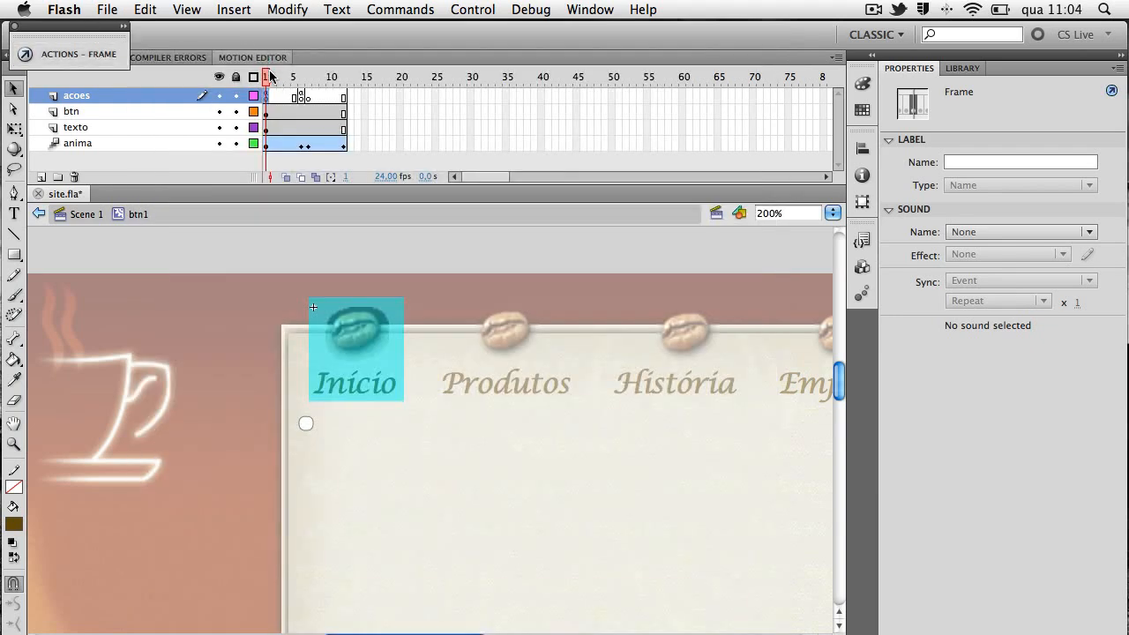
{"action": "left_click", "coordinate": [309, 97]}
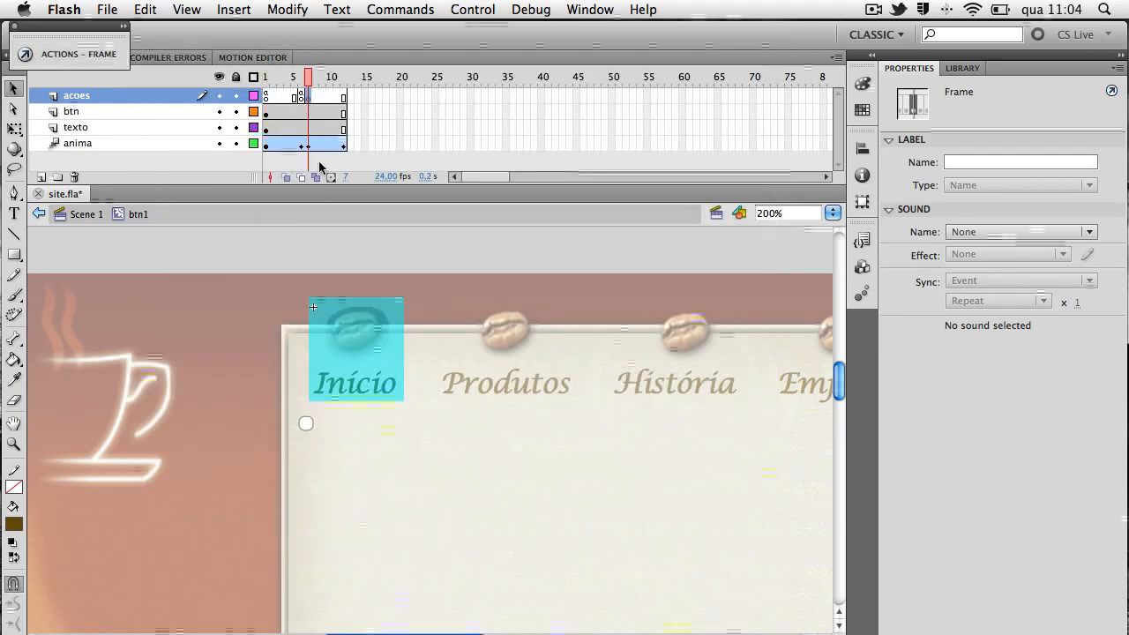
{"action": "key", "text": "Return"}
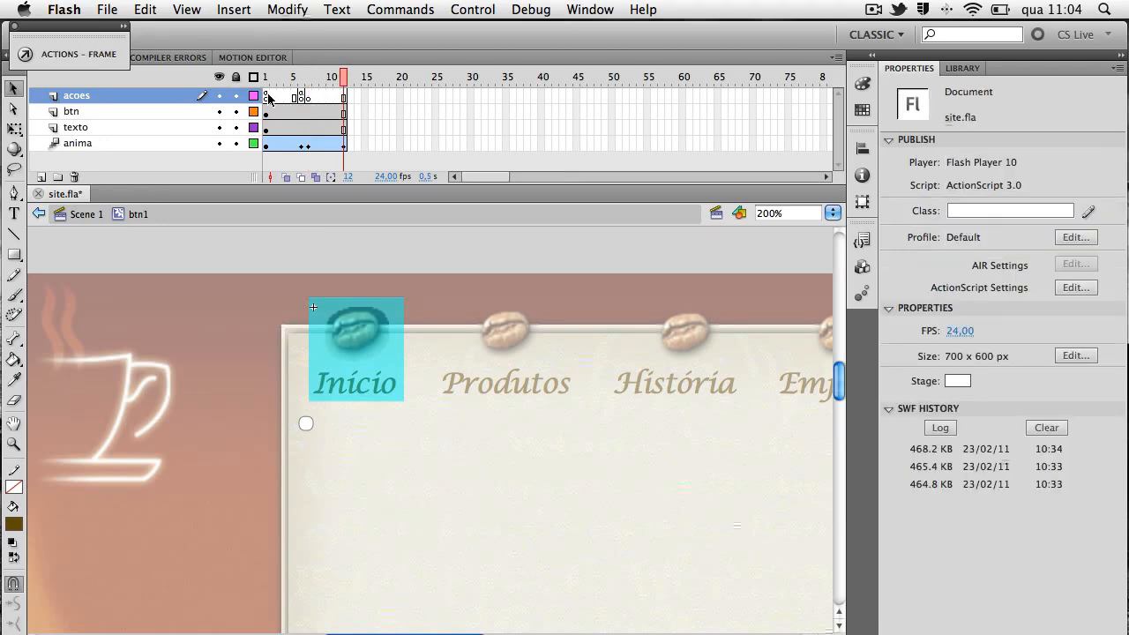
{"action": "left_click", "coordinate": [268, 97]}
{"action": "left_click", "coordinate": [114, 56]}
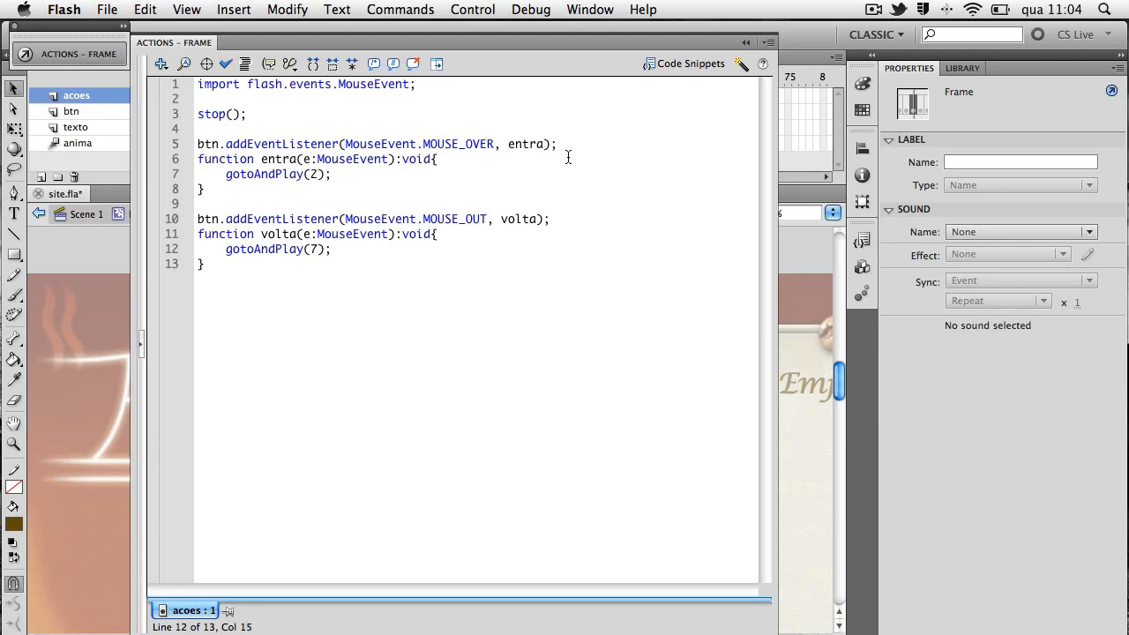
{"action": "left_click_drag", "start_coordinate": [494, 144], "coordinate": [422, 144]}
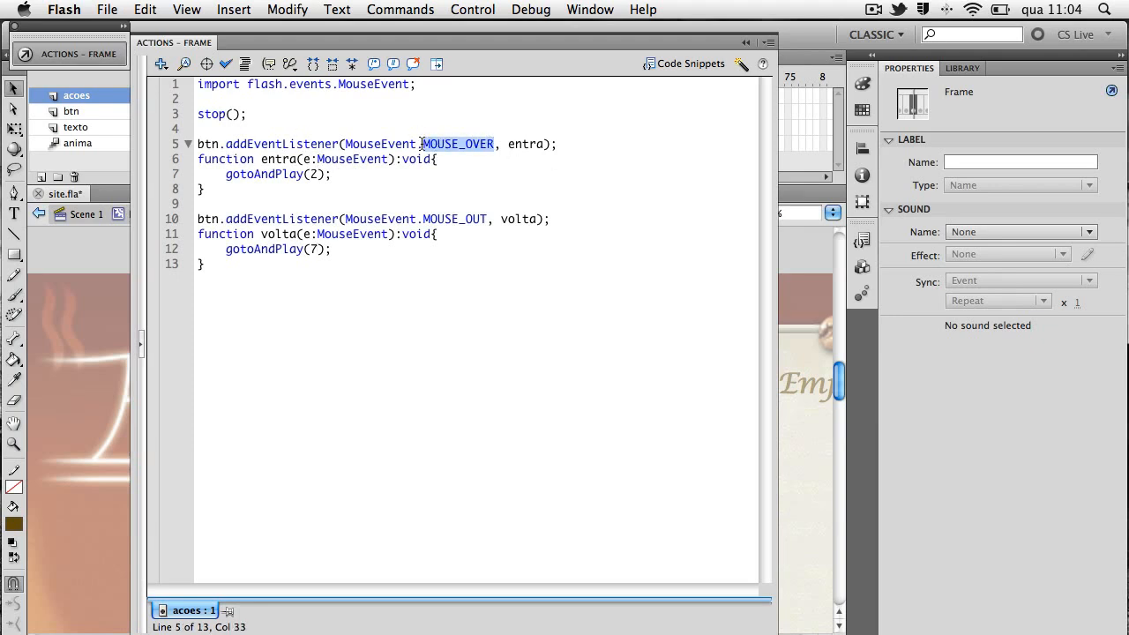
{"action": "left_click_drag", "start_coordinate": [485, 218], "coordinate": [412, 218]}
{"action": "left_click", "coordinate": [501, 220]}
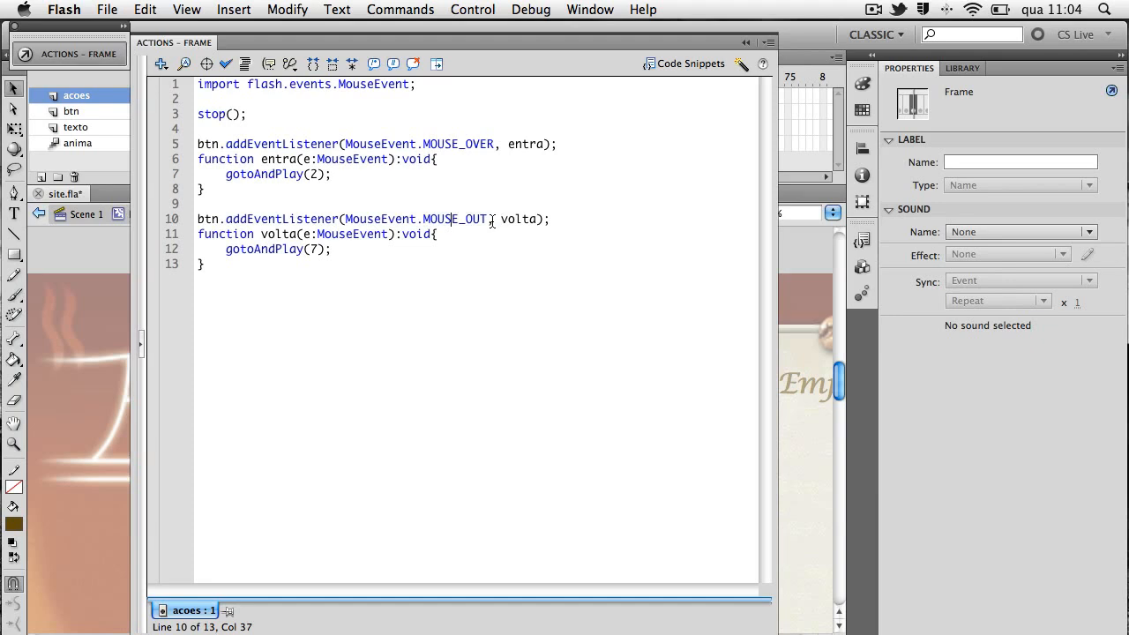
Test the movie to check the Início button's mouse animation and close the preview
{"action": "key", "text": "super+Return"}
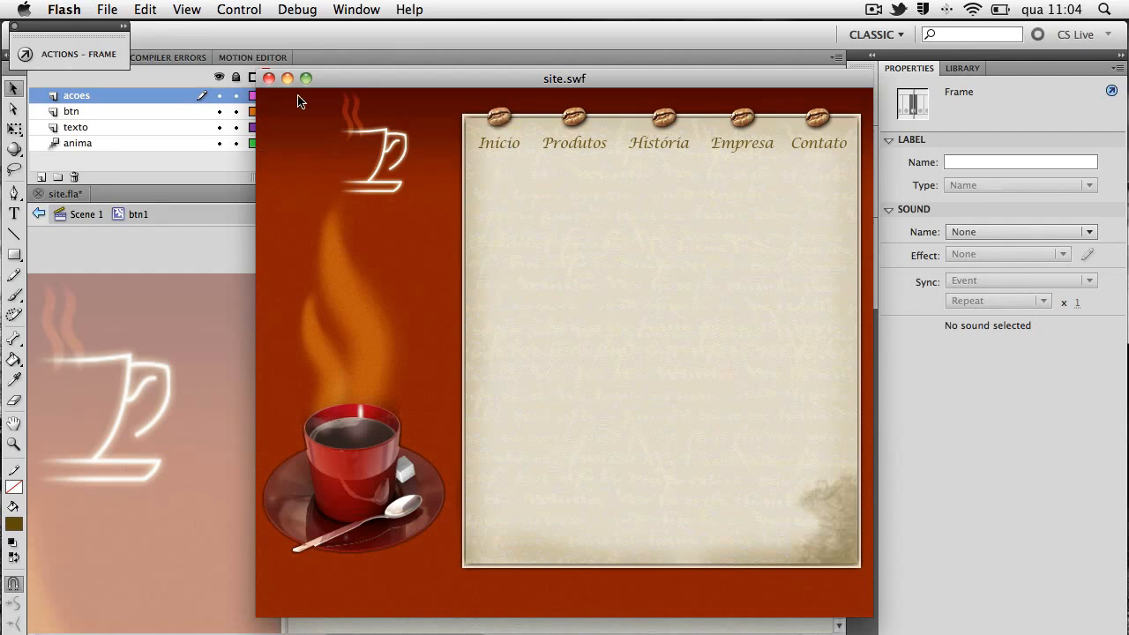
{"action": "left_click", "coordinate": [268, 78]}
{"action": "mouse_move", "coordinate": [266, 86]}
{"action": "left_mouse_down"}
{"action": "mouse_move", "coordinate": [304, 89]}
{"action": "mouse_move", "coordinate": [272, 88]}
{"action": "mouse_move", "coordinate": [304, 91]}
{"action": "mouse_move", "coordinate": [283, 95]}
{"action": "left_mouse_up"}
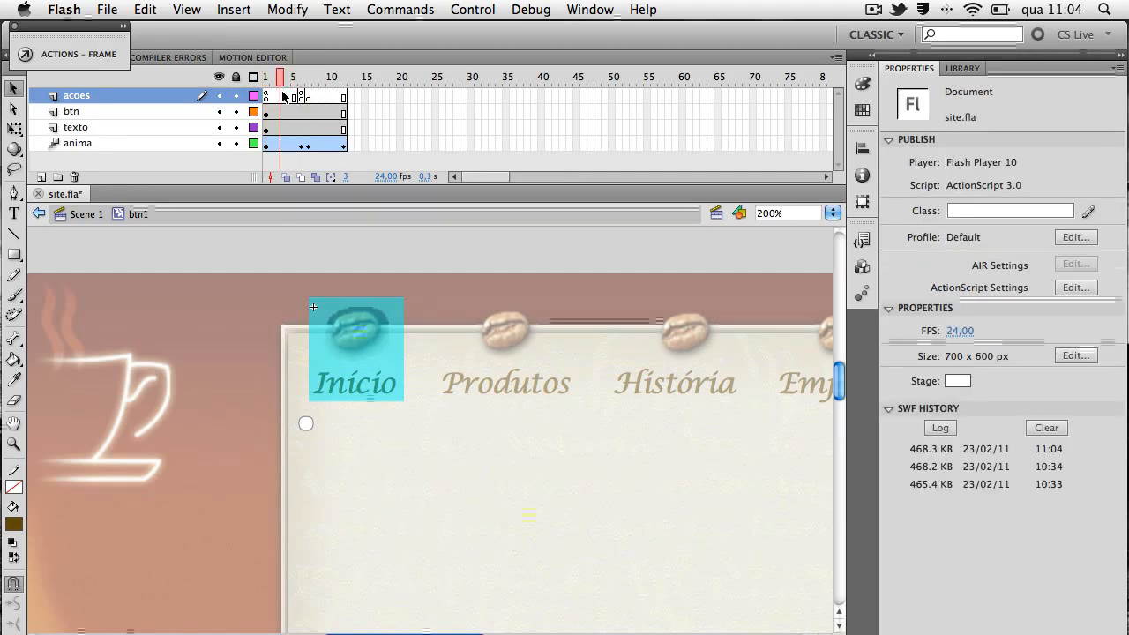
Return to Scene 1 and delete the coffee bean bitmap and text of the Produtos menu item
{"action": "left_click", "coordinate": [86, 214]}
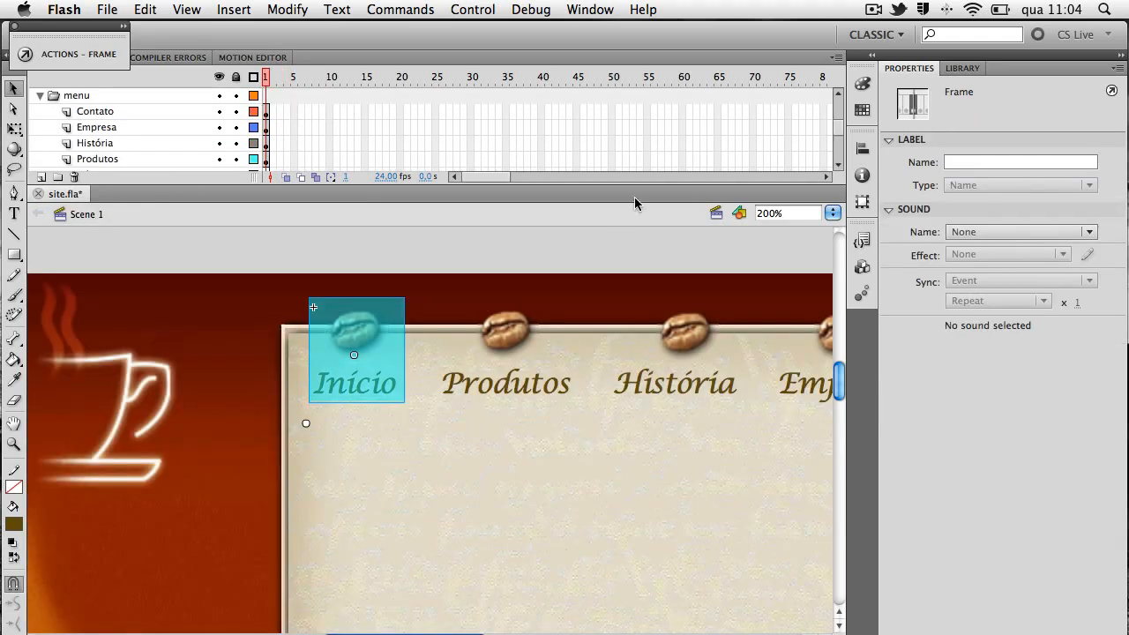
{"action": "key", "text": "super+1"}
{"action": "left_click_drag", "start_coordinate": [743, 447], "coordinate": [715, 388]}
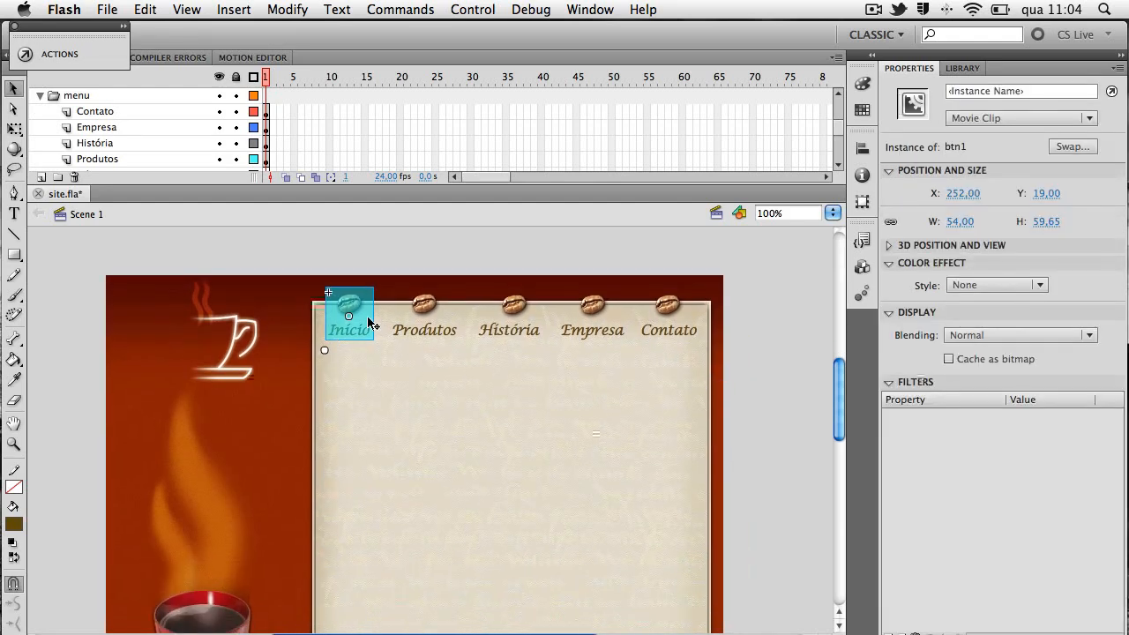
{"action": "left_click", "coordinate": [423, 307]}
{"action": "left_click", "coordinate": [514, 306]}
{"action": "left_click", "coordinate": [593, 306]}
{"action": "left_click", "coordinate": [668, 304]}
{"action": "left_click", "coordinate": [431, 310]}
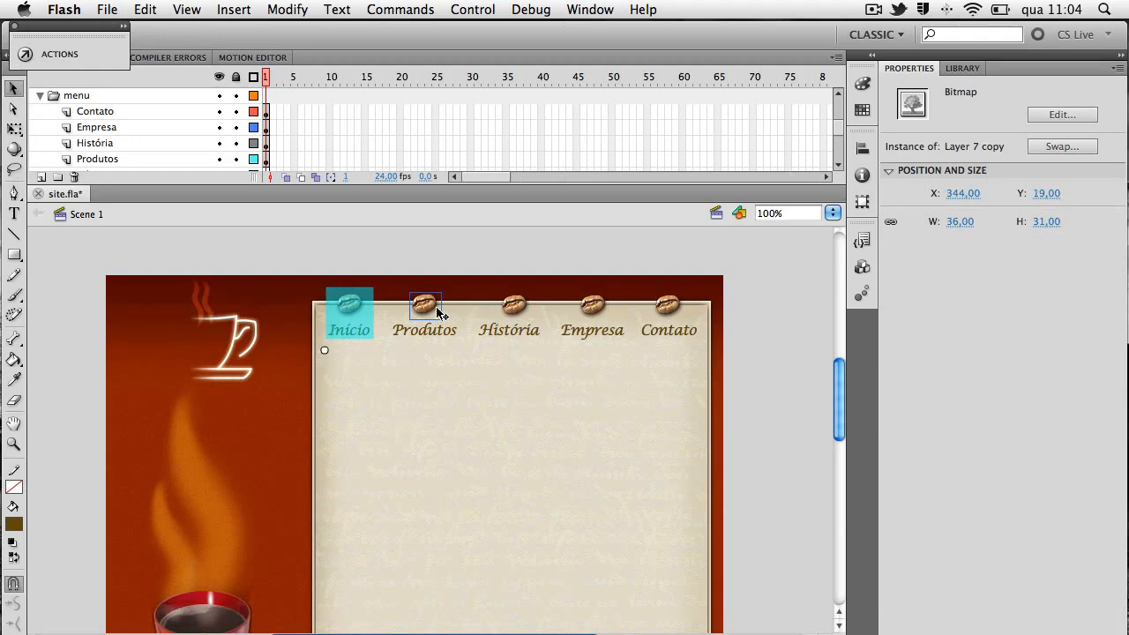
{"action": "left_click", "coordinate": [439, 315]}
{"action": "left_click", "coordinate": [437, 331]}
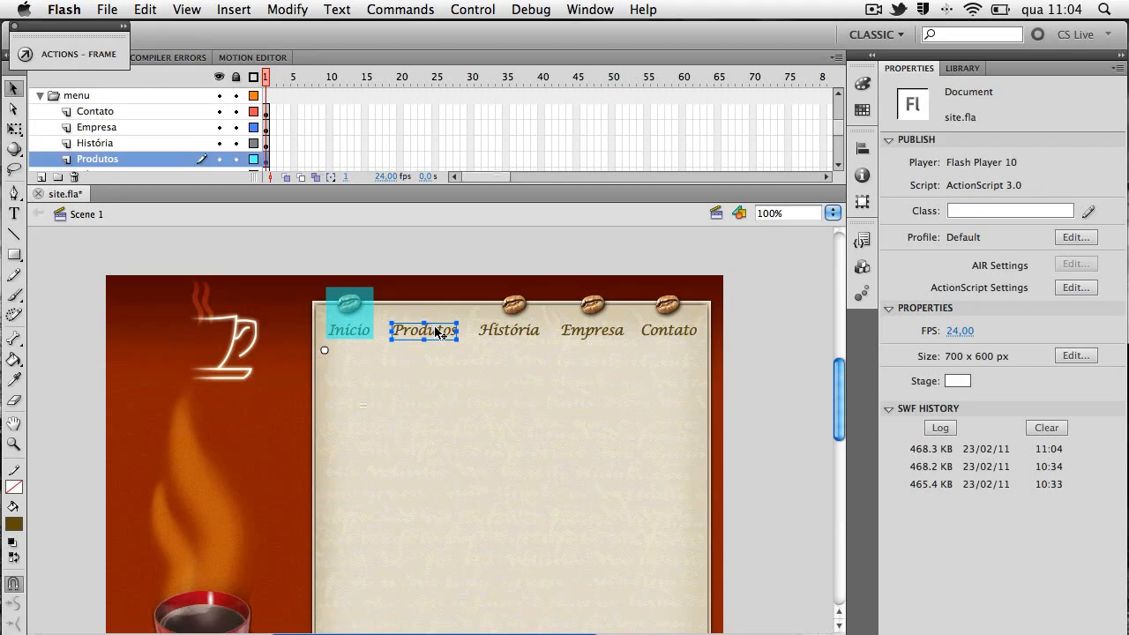
{"action": "key", "text": "Delete"}
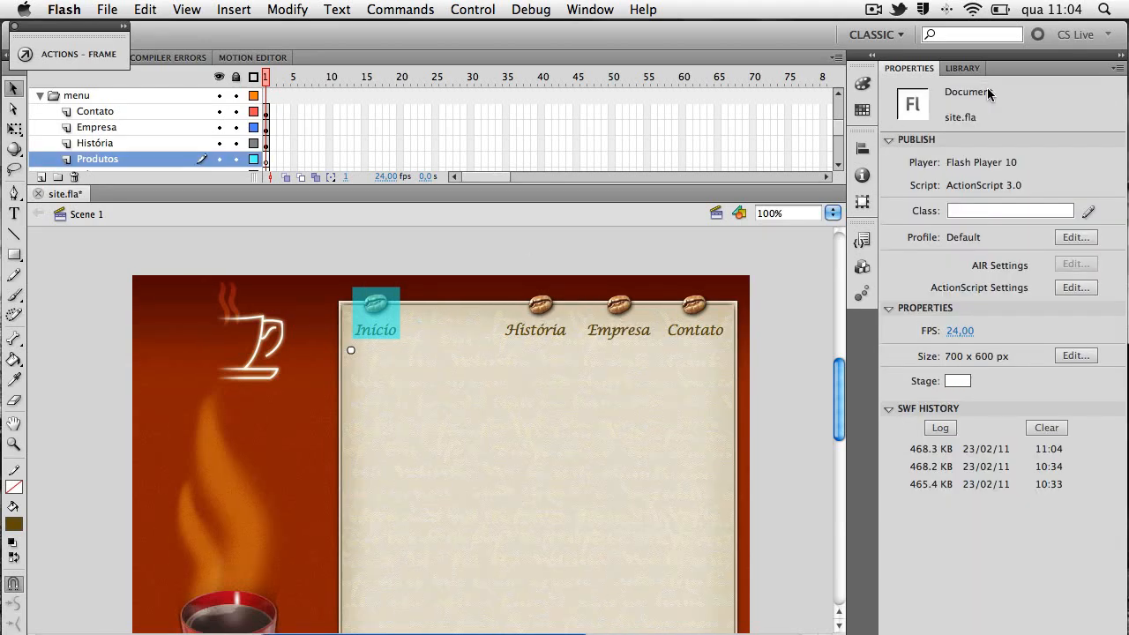
Duplicate the btn1 symbol in the library as a movie clip named btn2
{"action": "left_click_drag", "start_coordinate": [694, 406], "coordinate": [628, 393]}
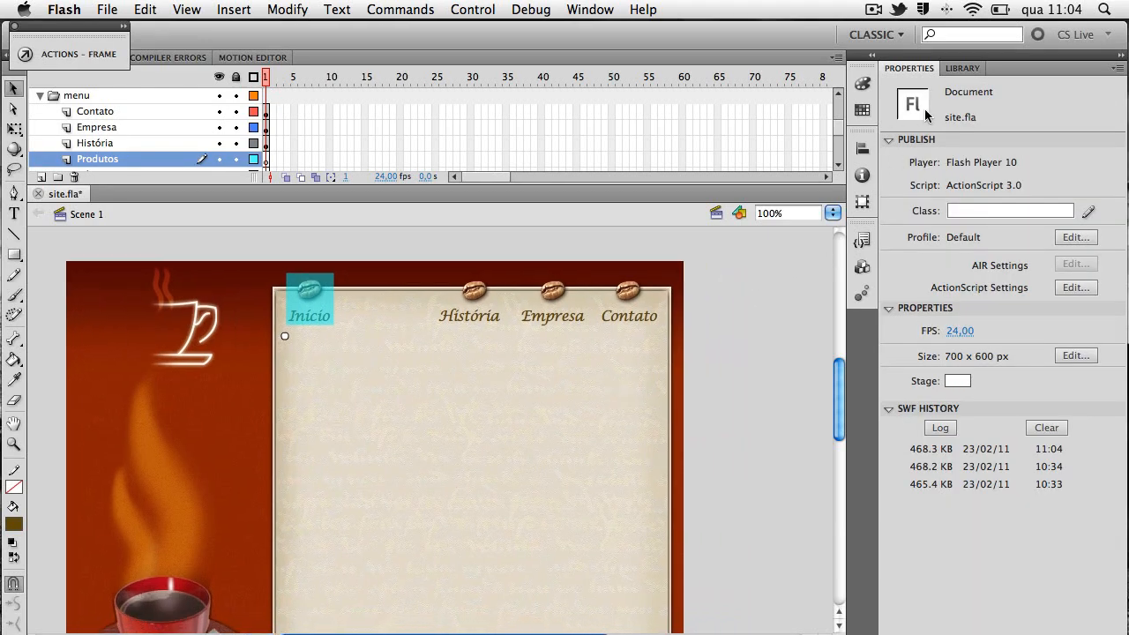
{"action": "left_click", "coordinate": [963, 71]}
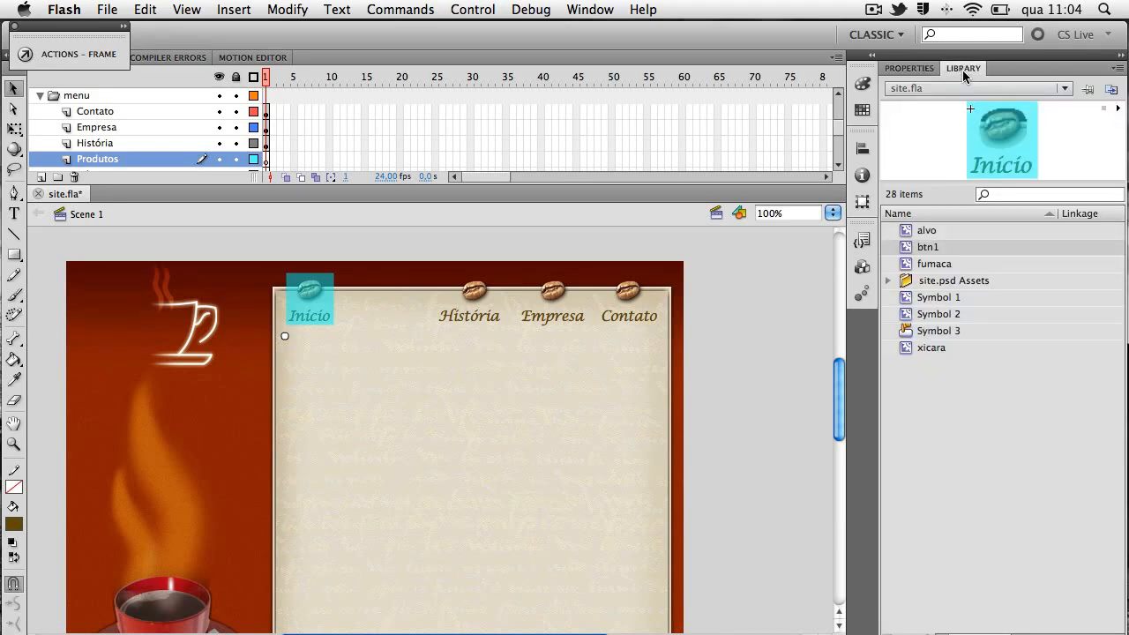
{"action": "left_click", "coordinate": [928, 247]}
{"action": "left_click", "coordinate": [928, 251]}
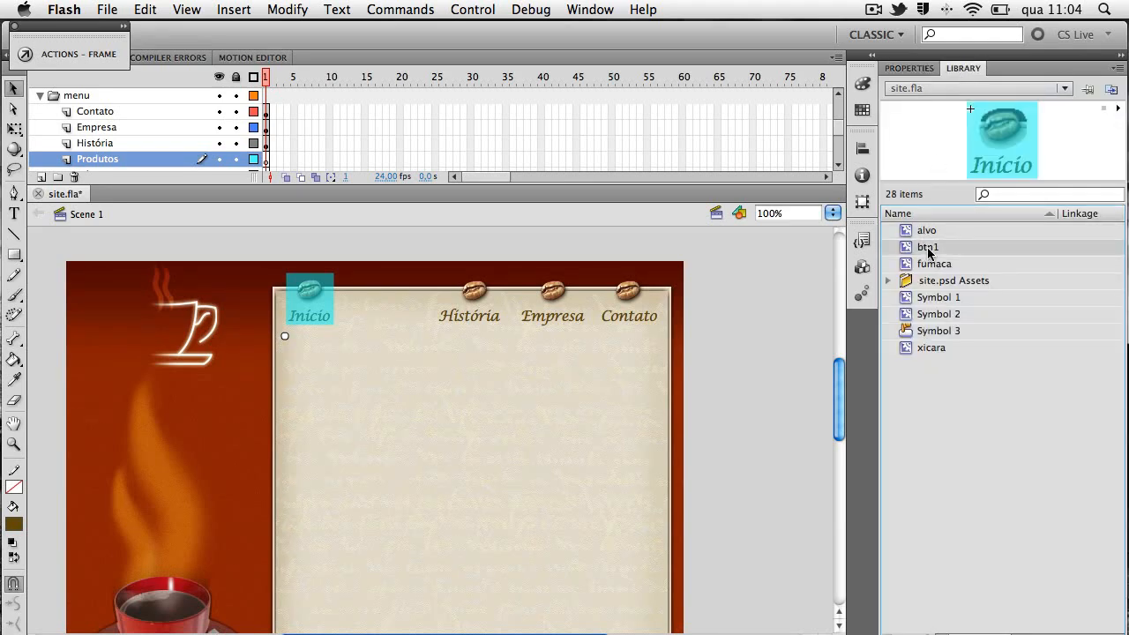
{"action": "right_click", "coordinate": [928, 251]}
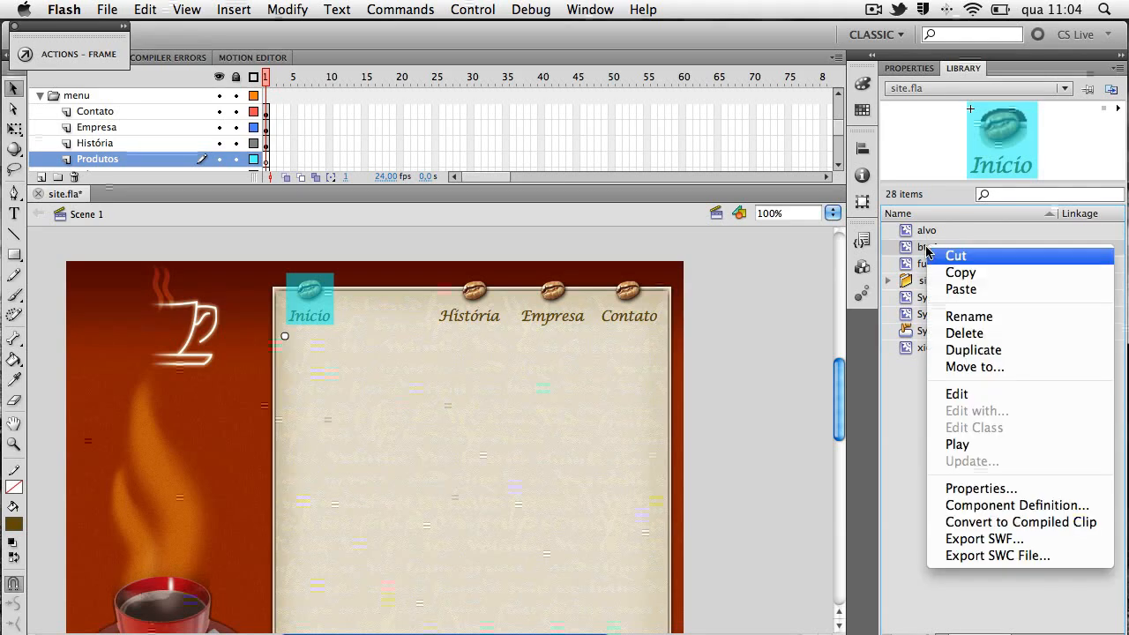
{"action": "left_click", "coordinate": [986, 351]}
{"action": "left_click", "coordinate": [472, 132]}
{"action": "key", "text": "BackSpace"}
{"action": "key", "text": "BackSpace"}
{"action": "key", "text": "BackSpace"}
{"action": "key", "text": "BackSpace"}
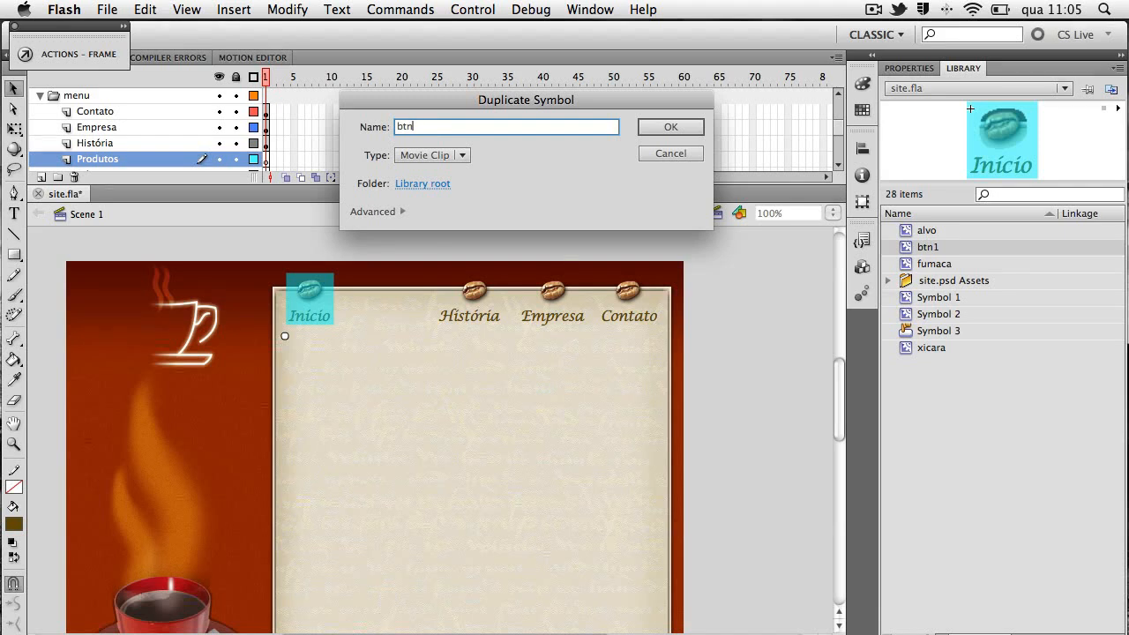
{"action": "key", "text": "Return"}
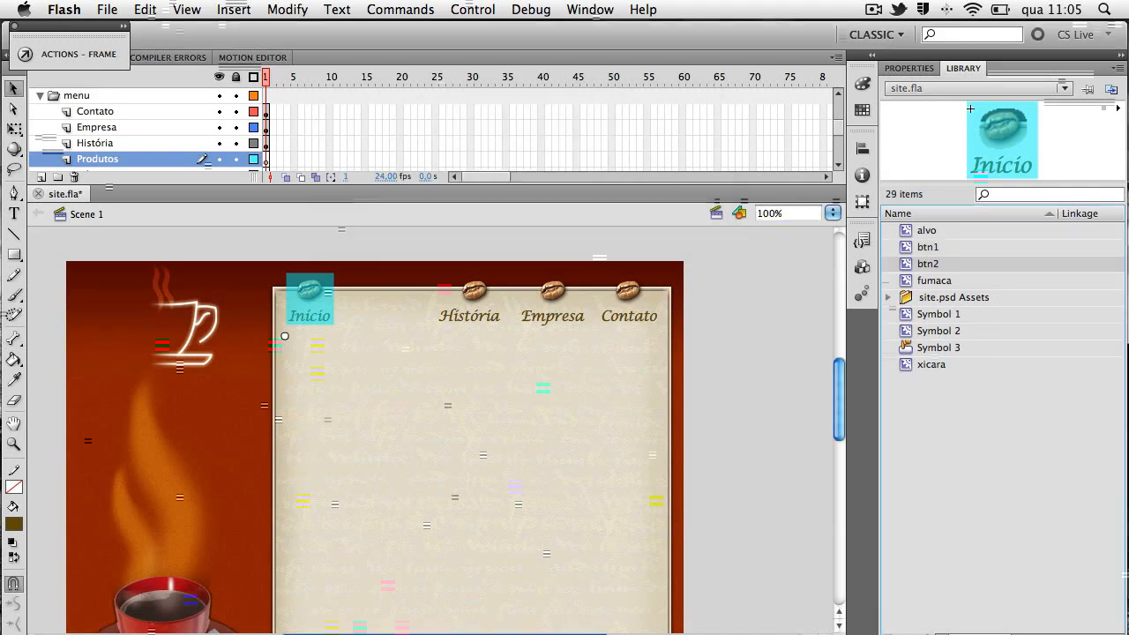
Place a btn2 instance on the Produtos layer between Início and História and compare its position with the btn1 instance
{"action": "left_click_drag", "start_coordinate": [941, 265], "coordinate": [383, 301]}
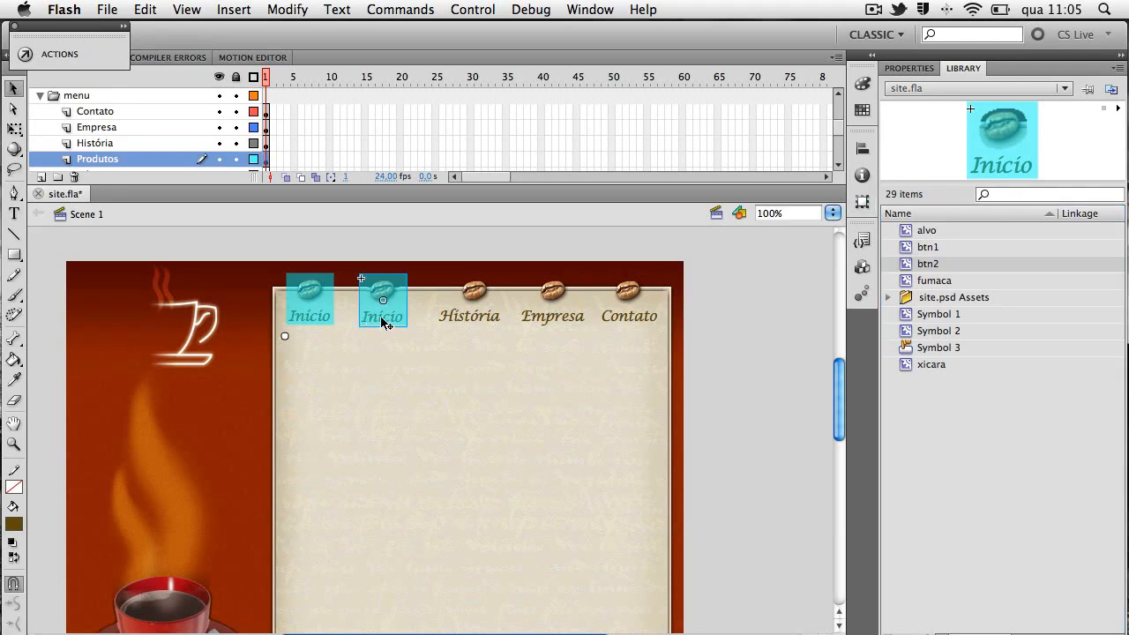
{"action": "left_click", "coordinate": [323, 306]}
{"action": "left_click", "coordinate": [909, 68]}
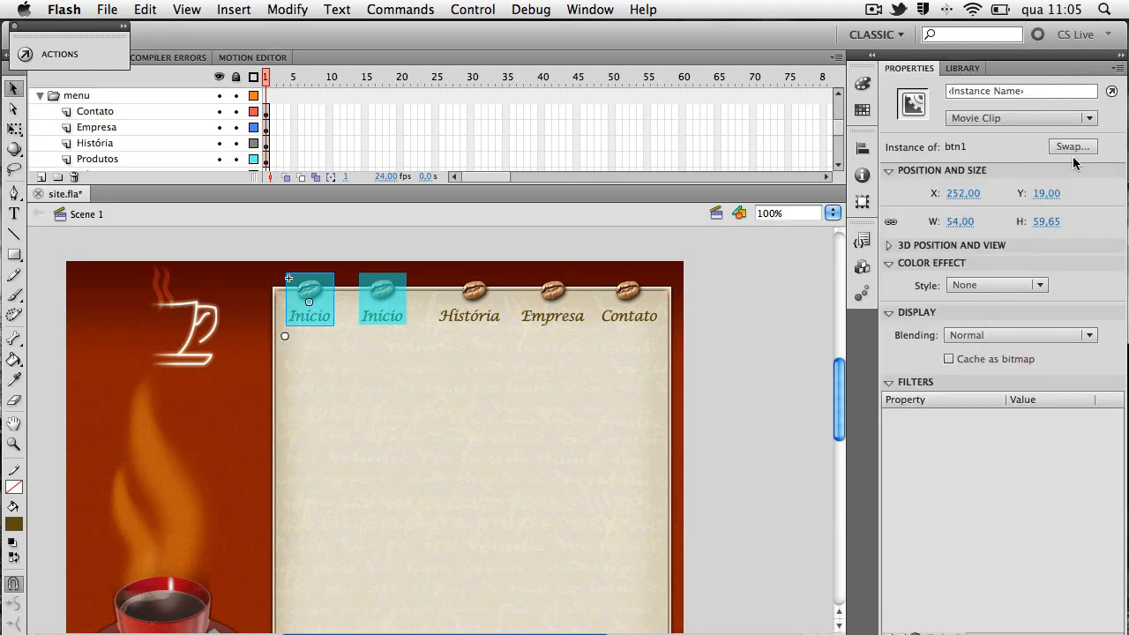
{"action": "left_click", "coordinate": [383, 308]}
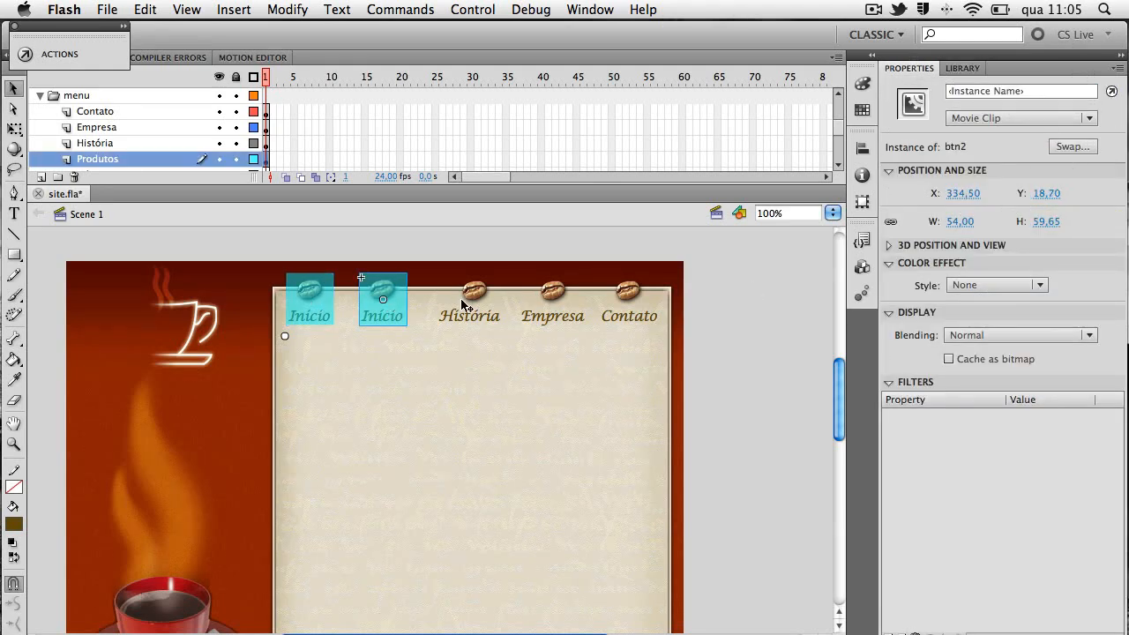
Set the btn2 instance's Y to 19 and shift it toward História to an X of about 349.5
{"action": "left_click", "coordinate": [1047, 193]}
{"action": "type", "text": "19"}
{"action": "key", "text": "Return"}
{"action": "left_click_drag", "start_coordinate": [401, 303], "coordinate": [414, 303]}
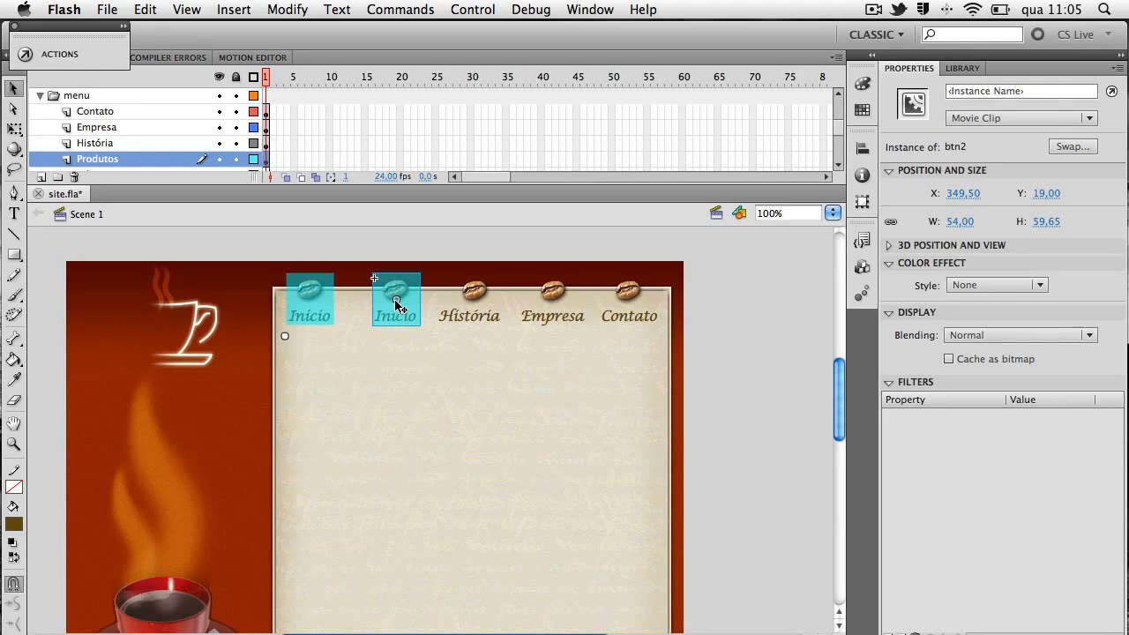
Test the movie to check the mouse animation of the second menu button and close the preview
{"action": "key", "text": "super+Return"}
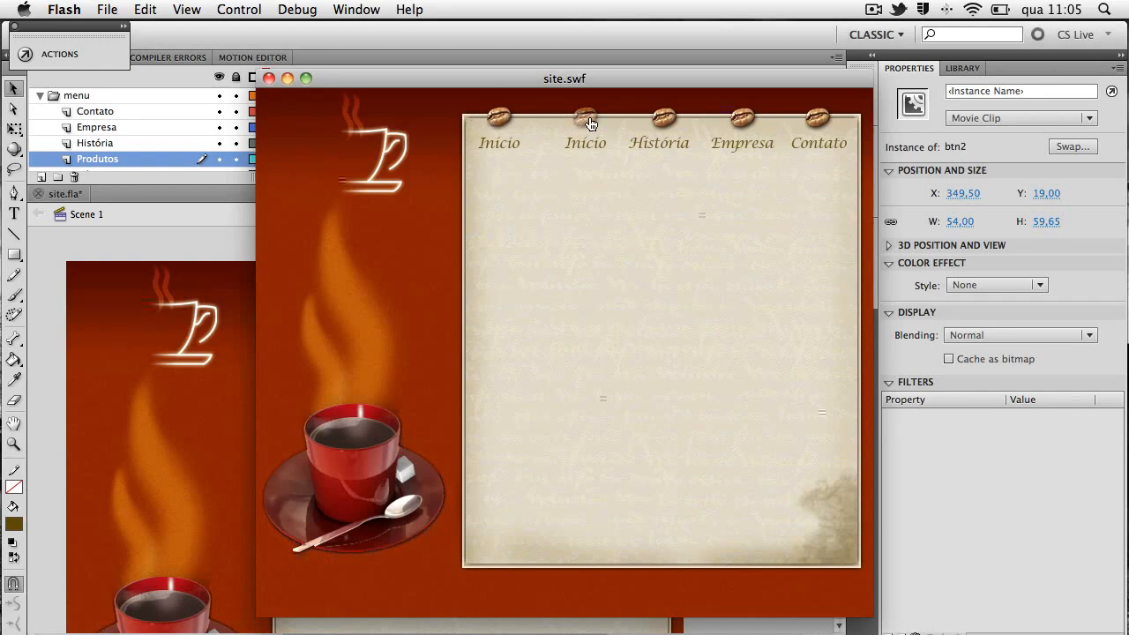
{"action": "left_click", "coordinate": [269, 77]}
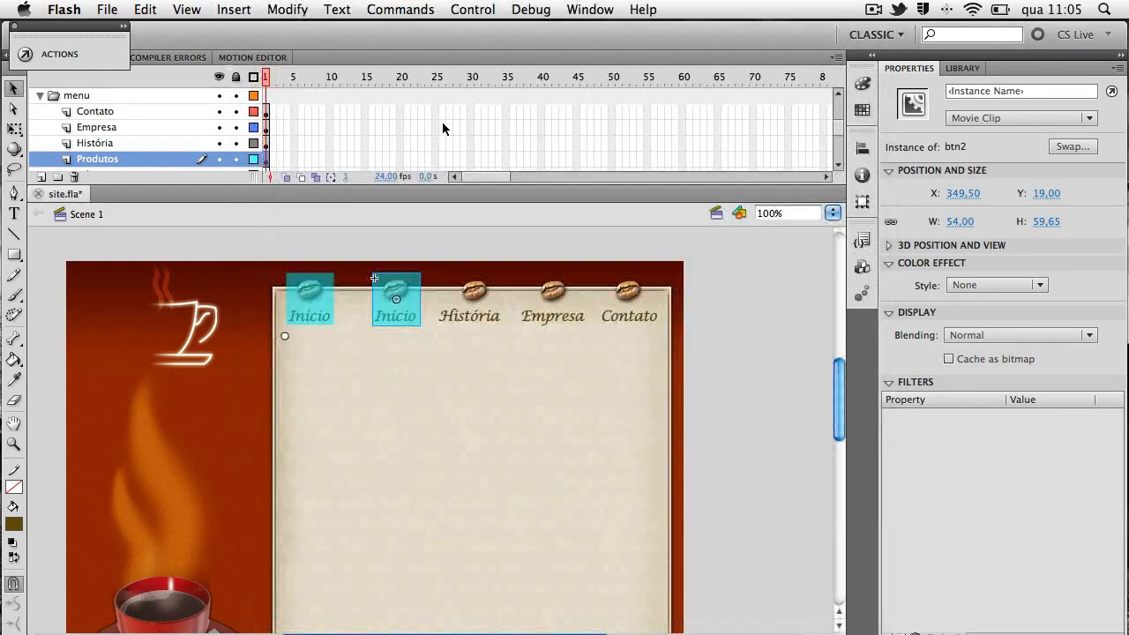
Open the btn2 symbol for editing in place and lock and hide its btn layer
{"action": "double_click", "coordinate": [403, 295]}
{"action": "left_click", "coordinate": [235, 111]}
{"action": "left_click", "coordinate": [218, 111]}
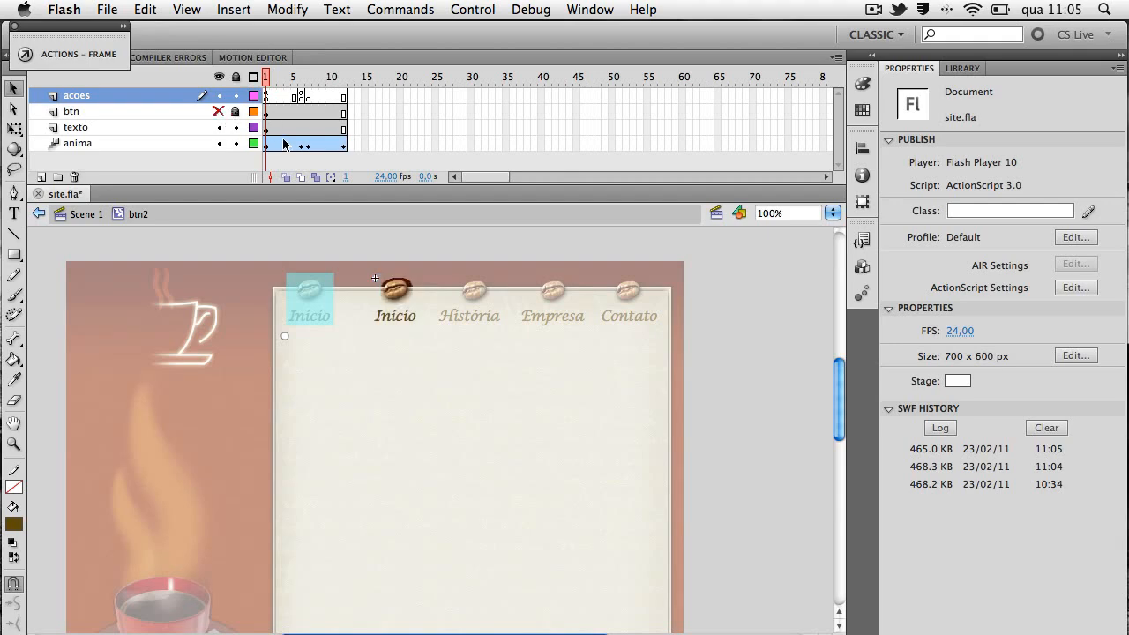
Replace the Início text on btn2's texto layer with Produtos
{"action": "key", "text": "super+equal"}
{"action": "scroll", "coordinate": [467, 423], "scroll_direction": "down", "scroll_amount": 3}
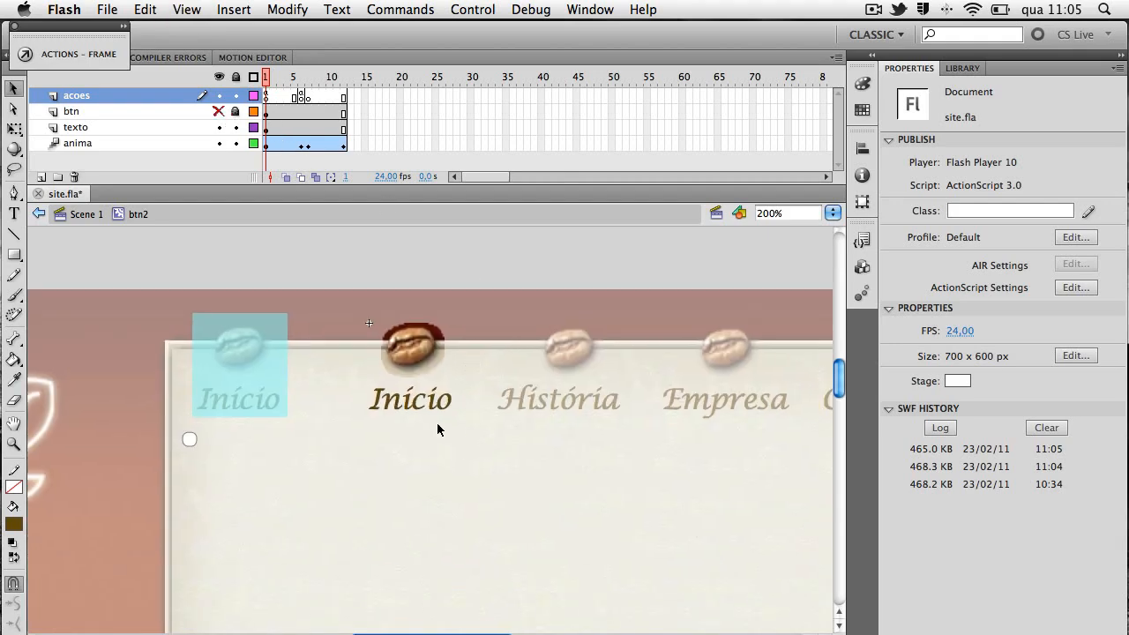
{"action": "left_click", "coordinate": [413, 404]}
{"action": "double_click", "coordinate": [412, 404]}
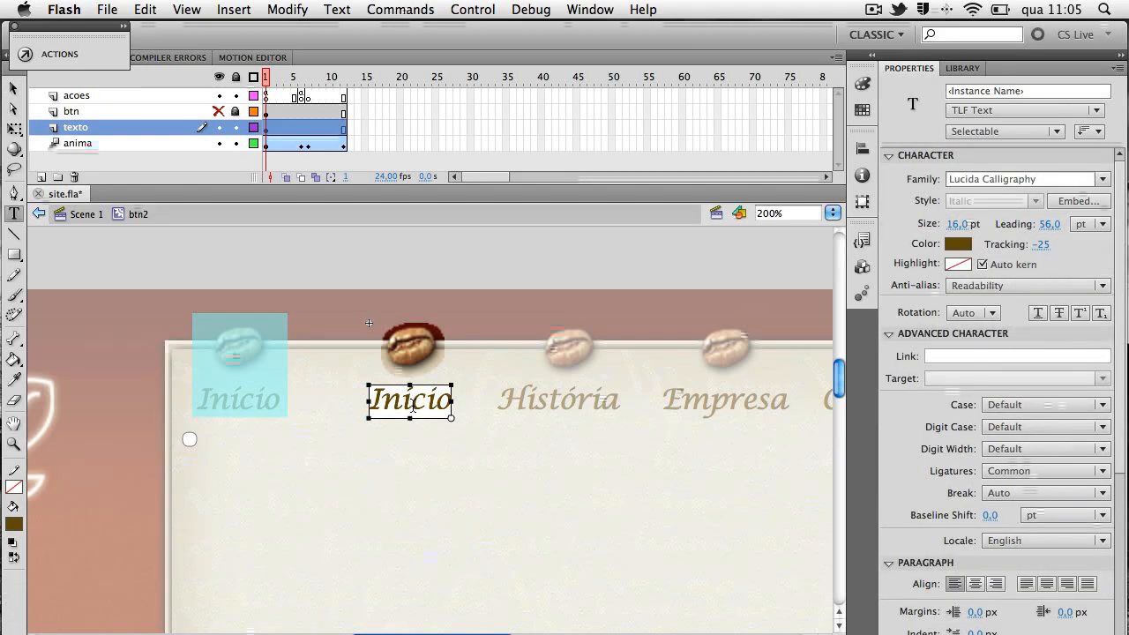
{"action": "double_click", "coordinate": [412, 404]}
{"action": "type", "text": "Prod"}
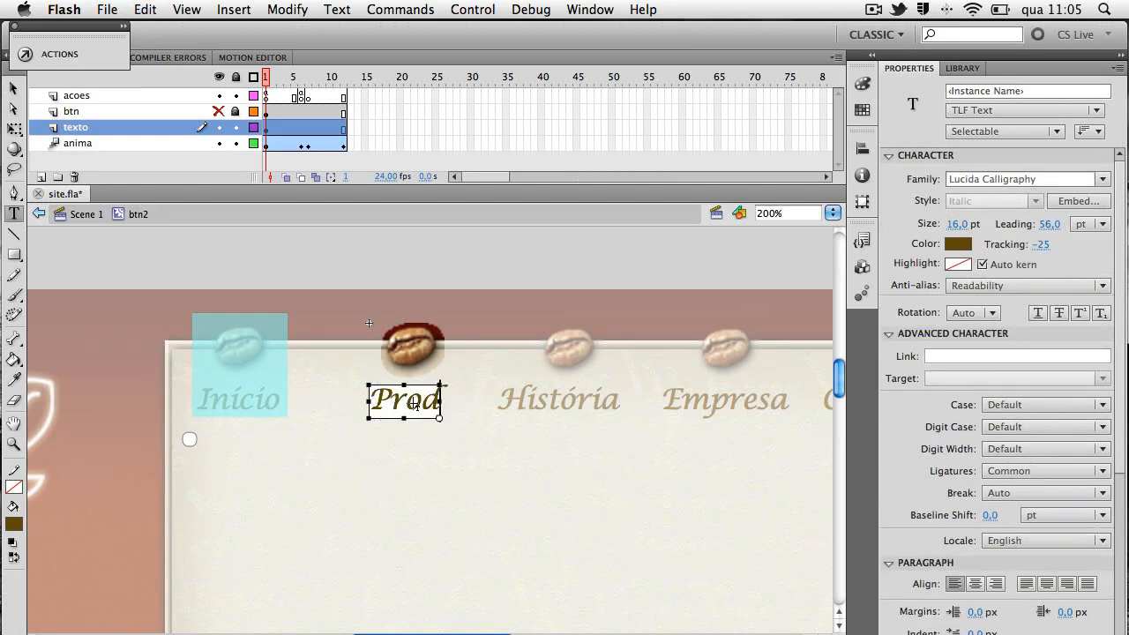
{"action": "type", "text": "utos"}
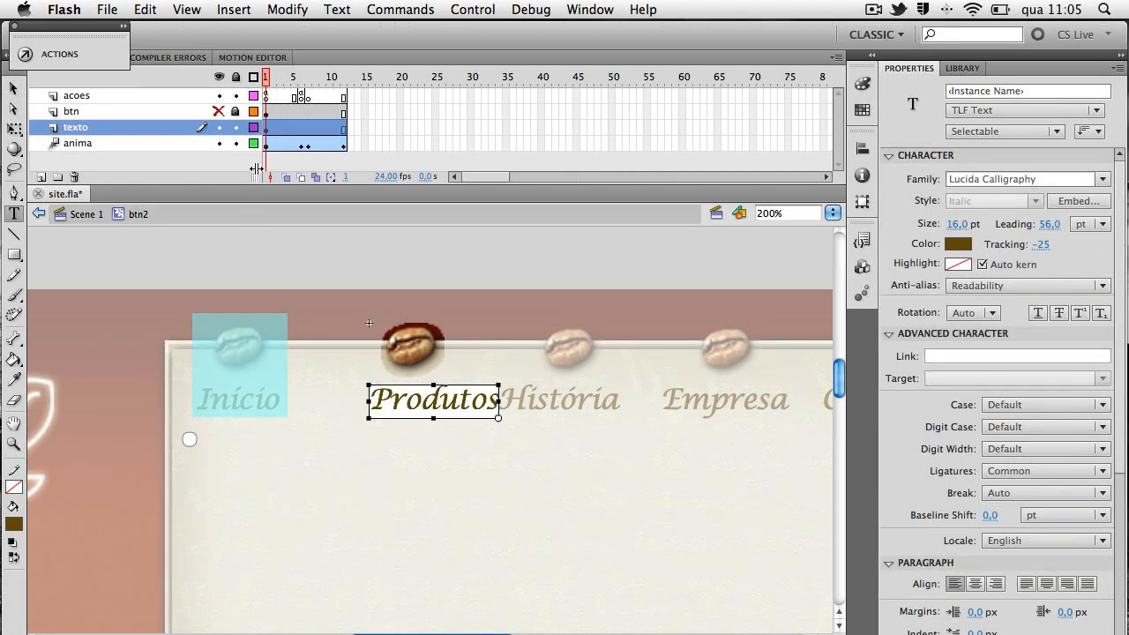
Move the Produtos text to X -12.5 so it sits centred below the bean, and unlock and show the btn layer
{"action": "left_click", "coordinate": [13, 88]}
{"action": "left_click_drag", "start_coordinate": [440, 402], "coordinate": [412, 402]}
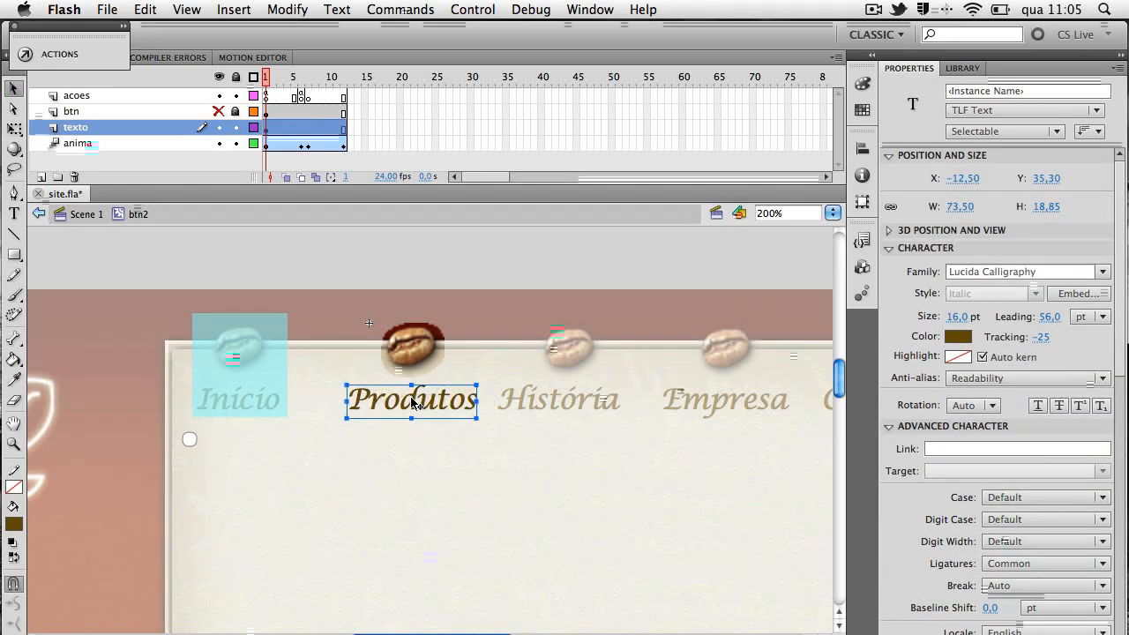
{"action": "left_click", "coordinate": [236, 112]}
{"action": "left_click", "coordinate": [219, 111]}
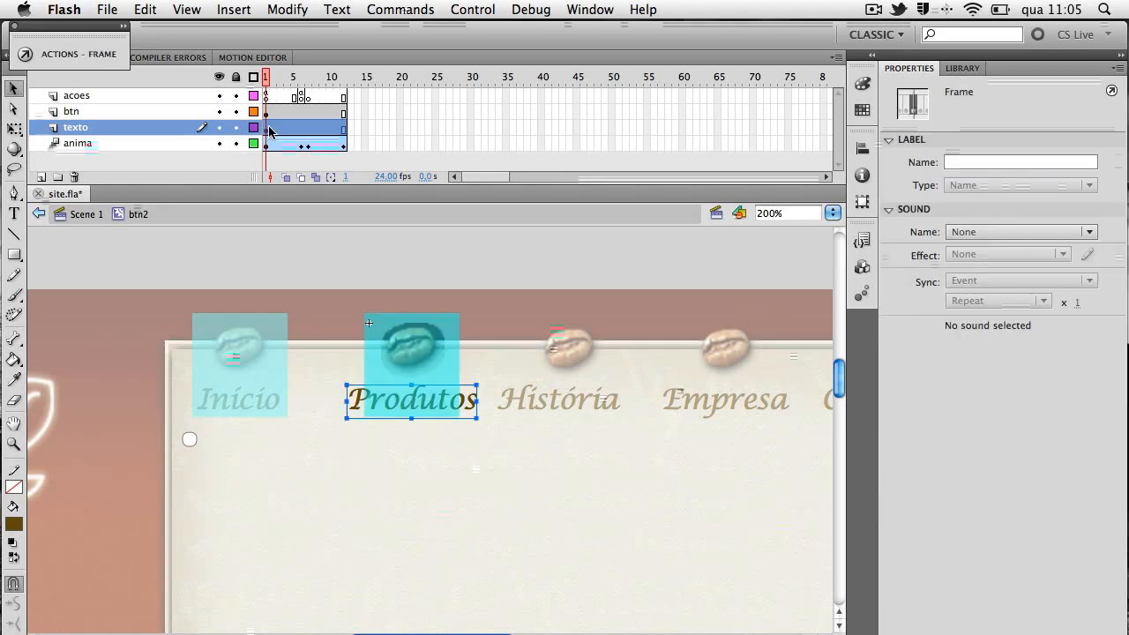
Widen the btn hit area to 80 px around the Produtos text and bean and nudge it to X -14
{"action": "left_click", "coordinate": [385, 325]}
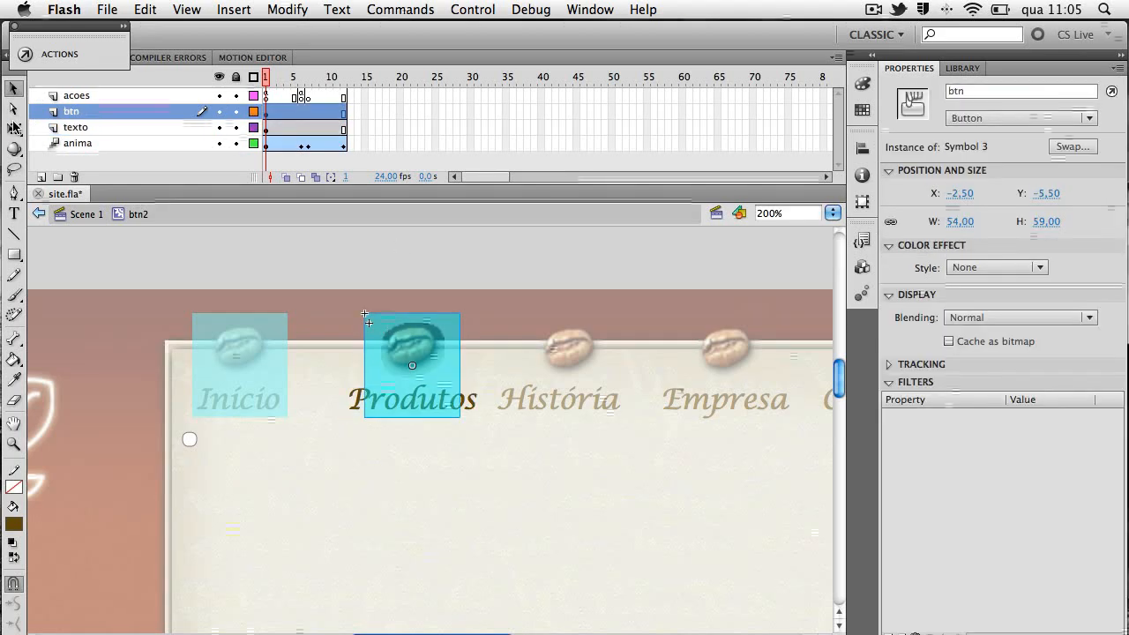
{"action": "left_click", "coordinate": [14, 127]}
{"action": "left_click_drag", "start_coordinate": [364, 365], "coordinate": [341, 365]}
{"action": "key", "text": "Right"}
{"action": "key", "text": "Right"}
{"action": "key", "text": "Right"}
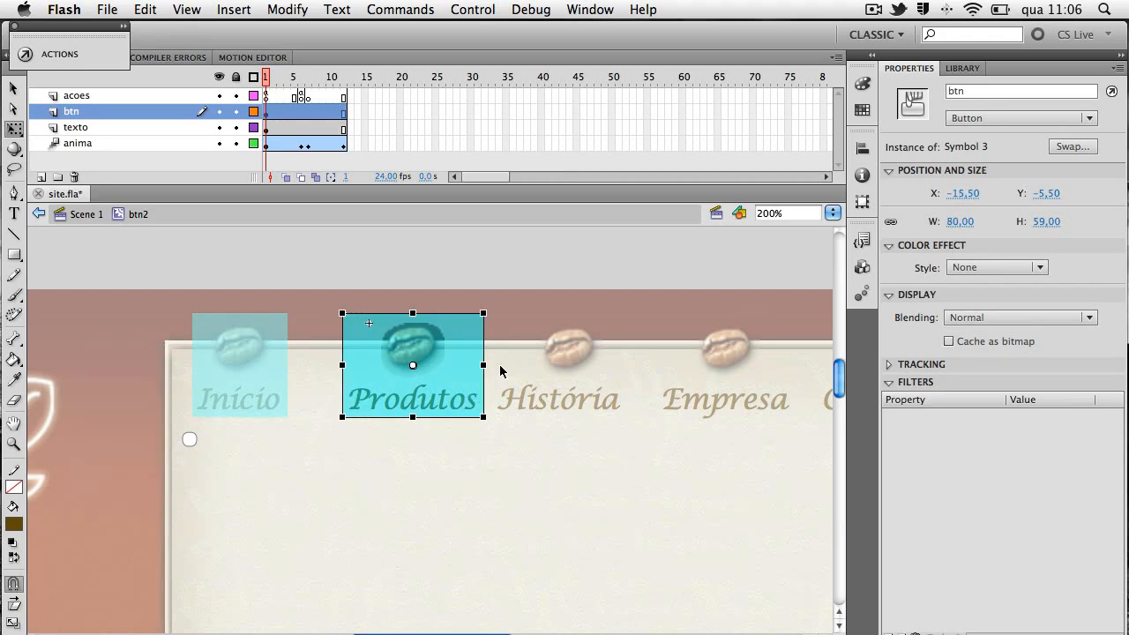
{"action": "key", "text": "Left"}
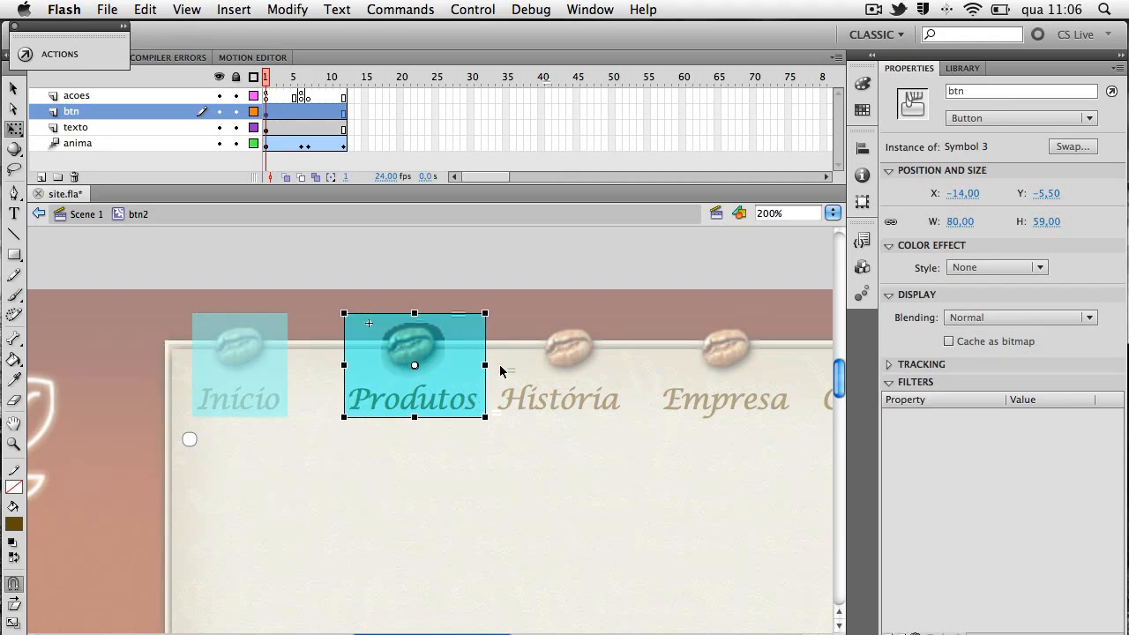
Test the movie to check the Início and Produtos buttons' mouse animation and close the preview
{"action": "key", "text": "super+Return"}
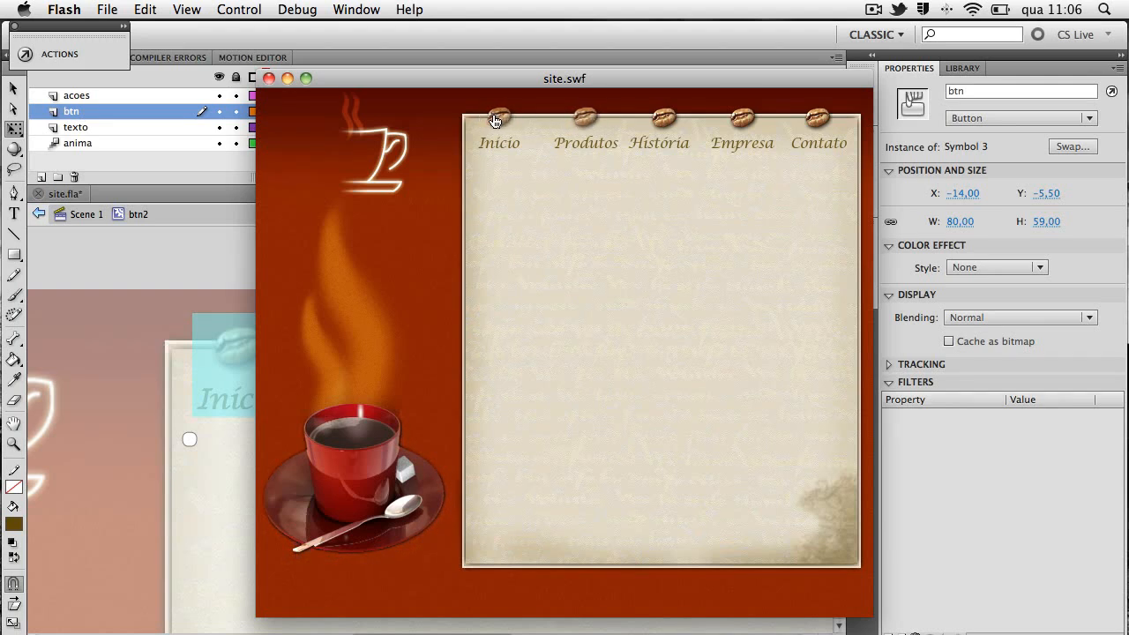
{"action": "left_click", "coordinate": [53, 54]}
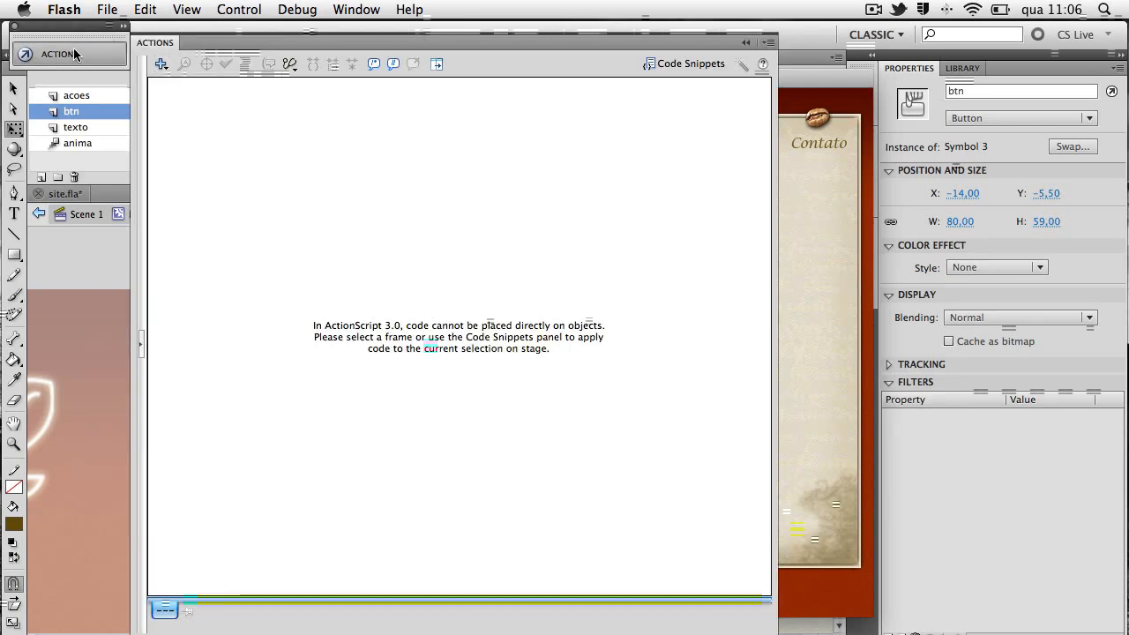
{"action": "left_click", "coordinate": [15, 27]}
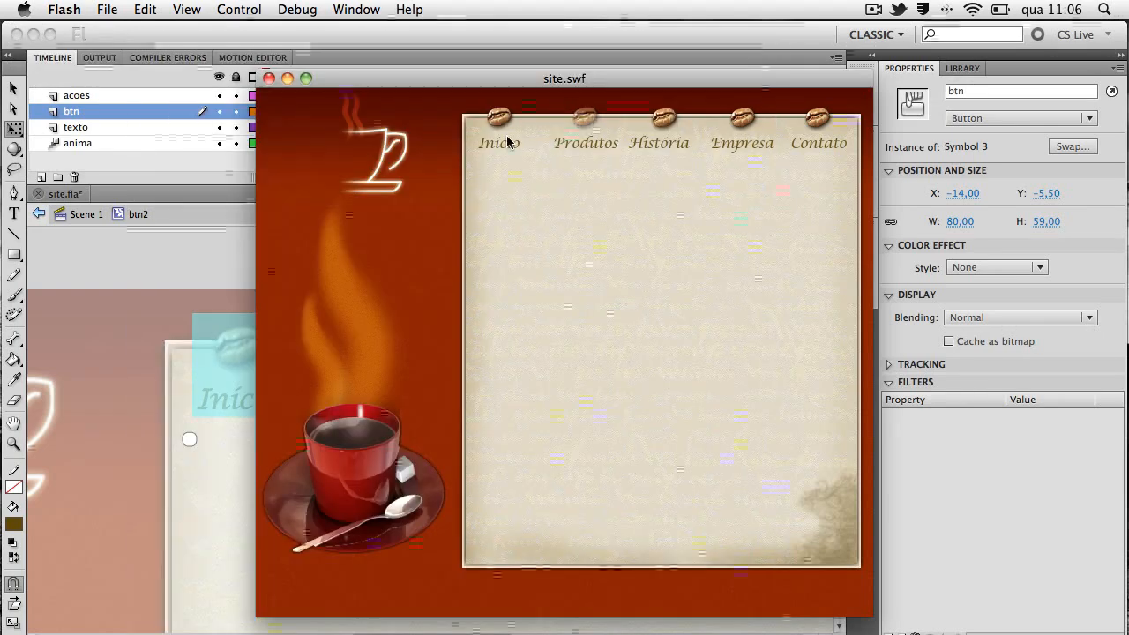
{"action": "key", "text": "super+w"}
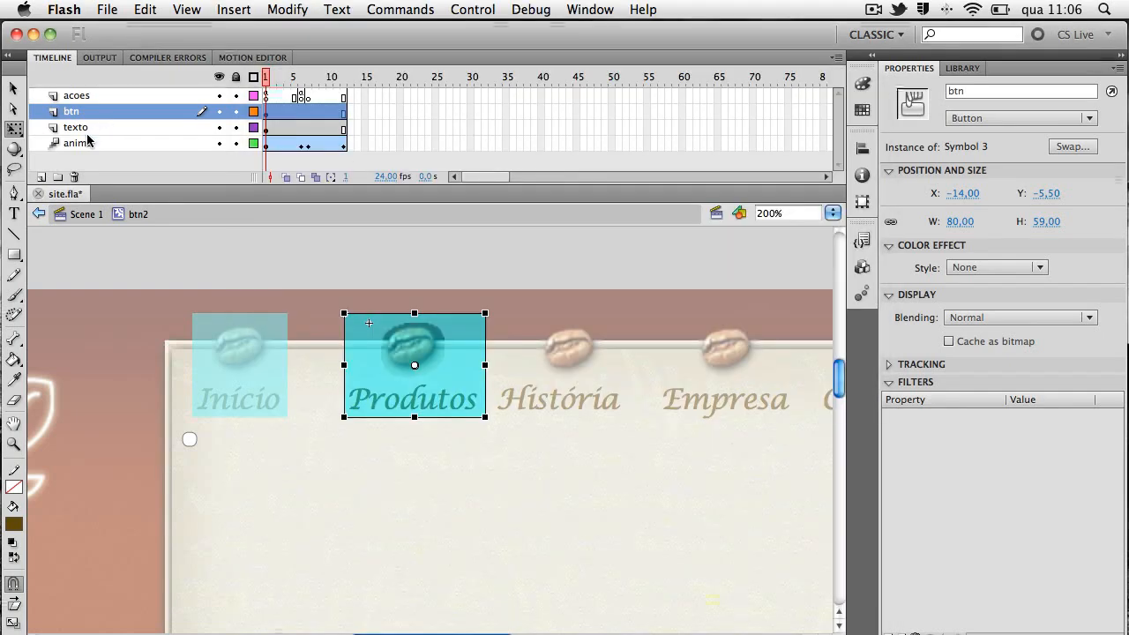
Return to Scene 1 and move the btn2 instance toward Início to an X of about 338
{"action": "left_click", "coordinate": [87, 214]}
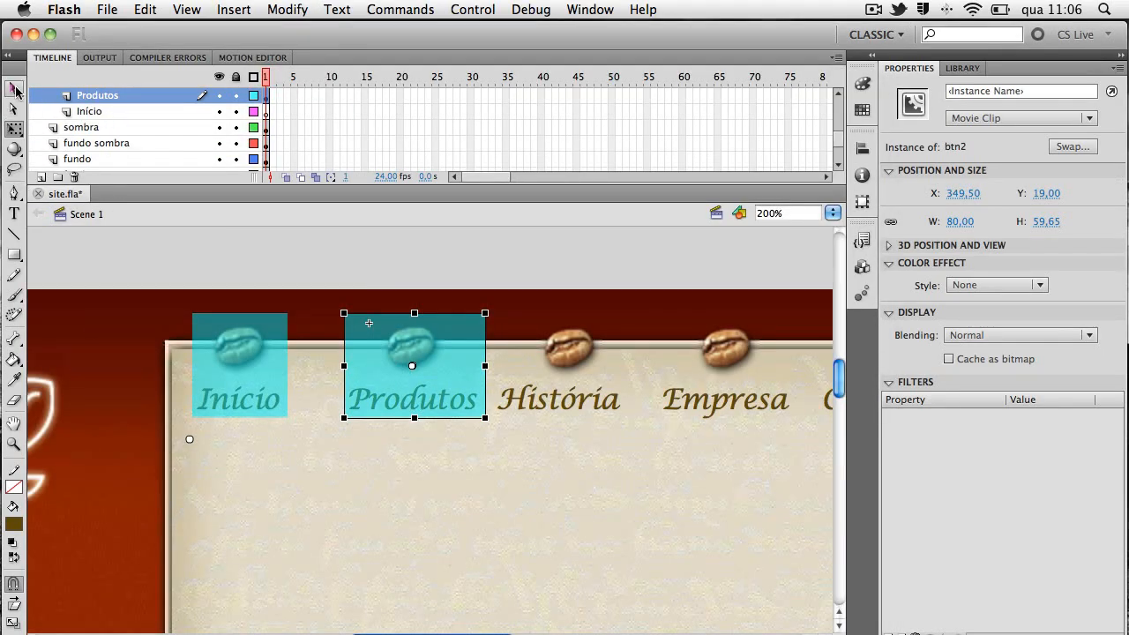
{"action": "left_click", "coordinate": [14, 89]}
{"action": "left_click_drag", "start_coordinate": [379, 344], "coordinate": [359, 344]}
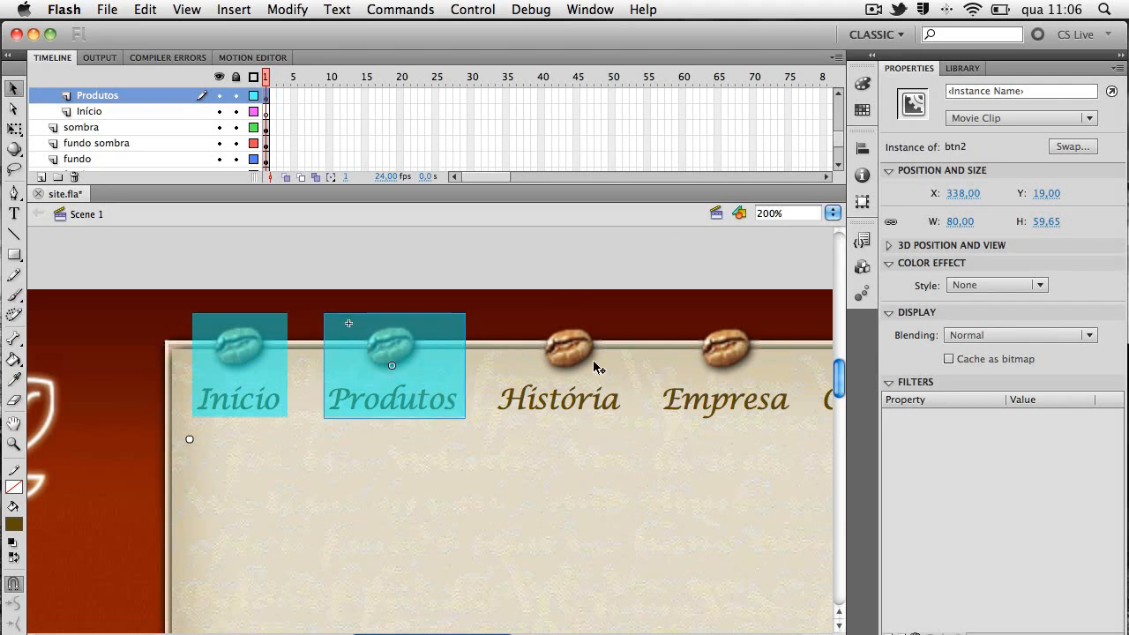
Duplicate the btn2 symbol in the library as a movie clip named btn3
{"action": "key", "text": "super+minus"}
{"action": "key", "text": "space"}
{"action": "left_click_drag", "start_coordinate": [591, 469], "coordinate": [547, 423]}
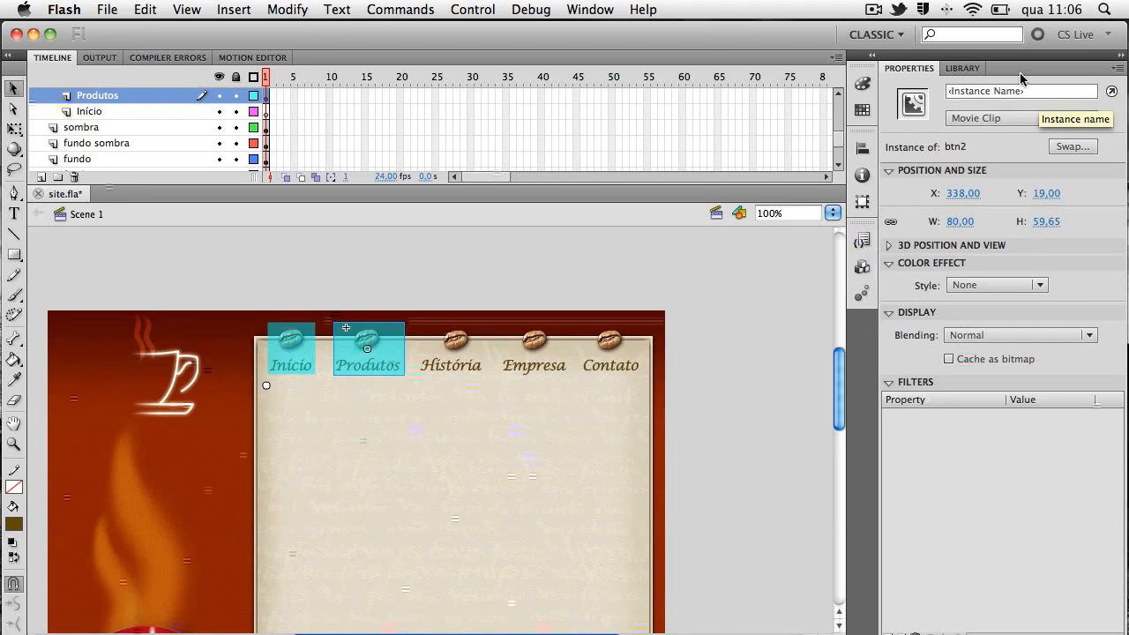
{"action": "left_click", "coordinate": [962, 68]}
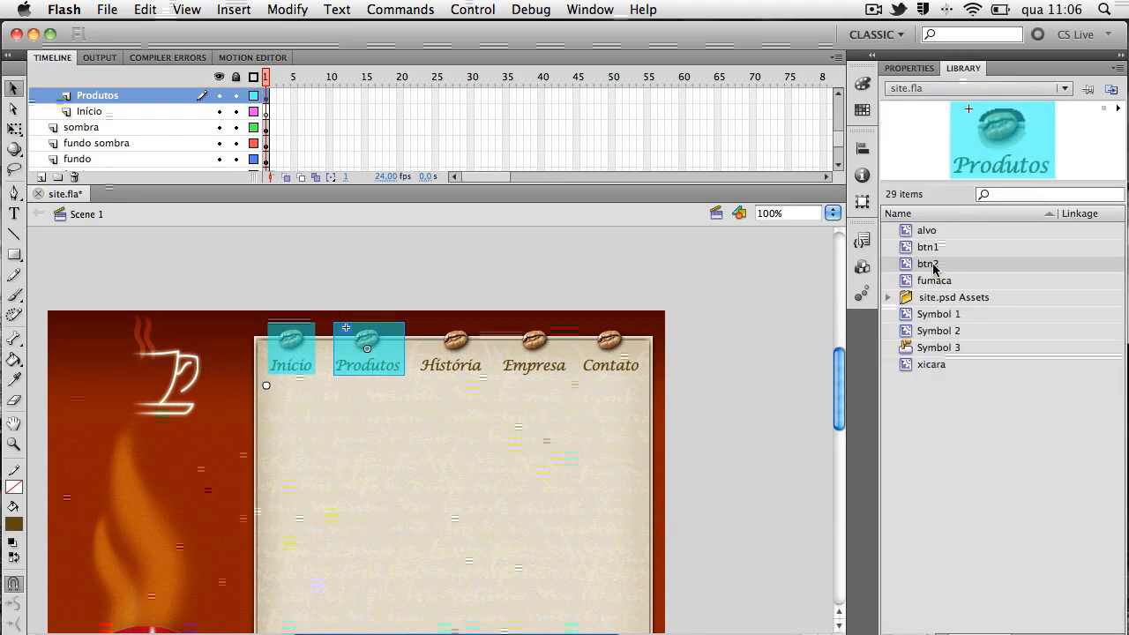
{"action": "right_click", "coordinate": [933, 267]}
{"action": "left_click", "coordinate": [962, 366]}
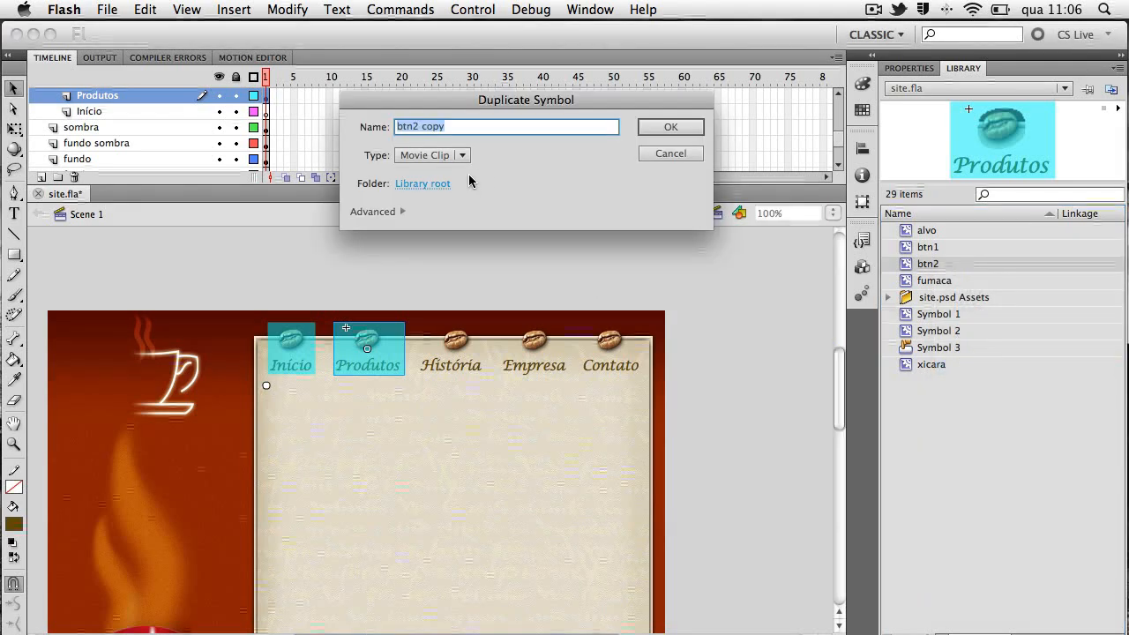
{"action": "left_click", "coordinate": [448, 129]}
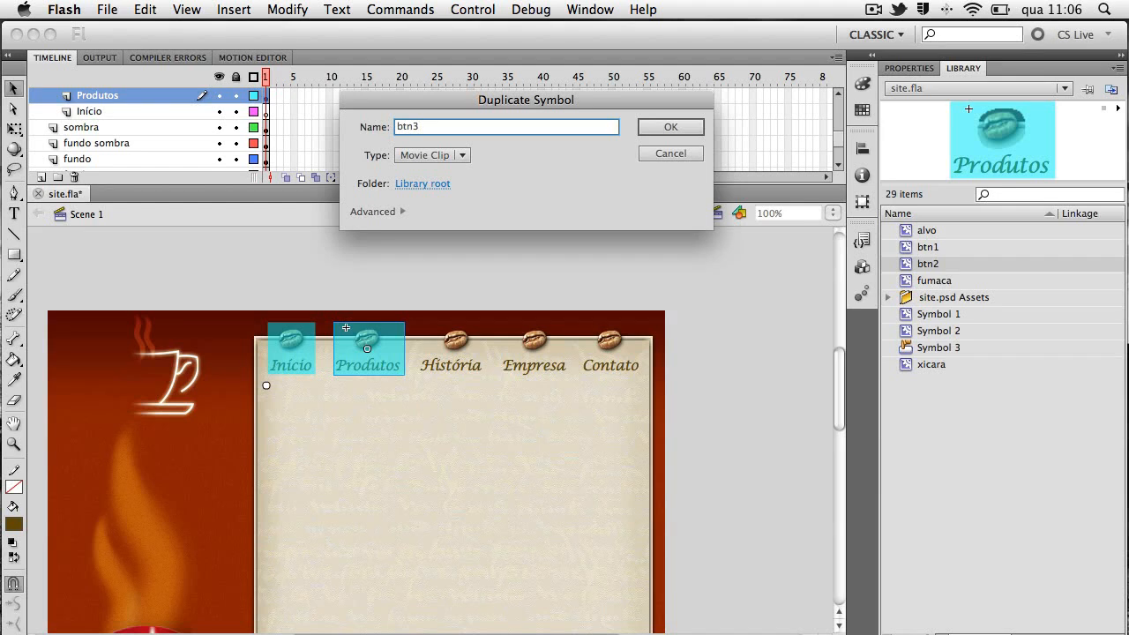
{"action": "key", "text": "Return"}
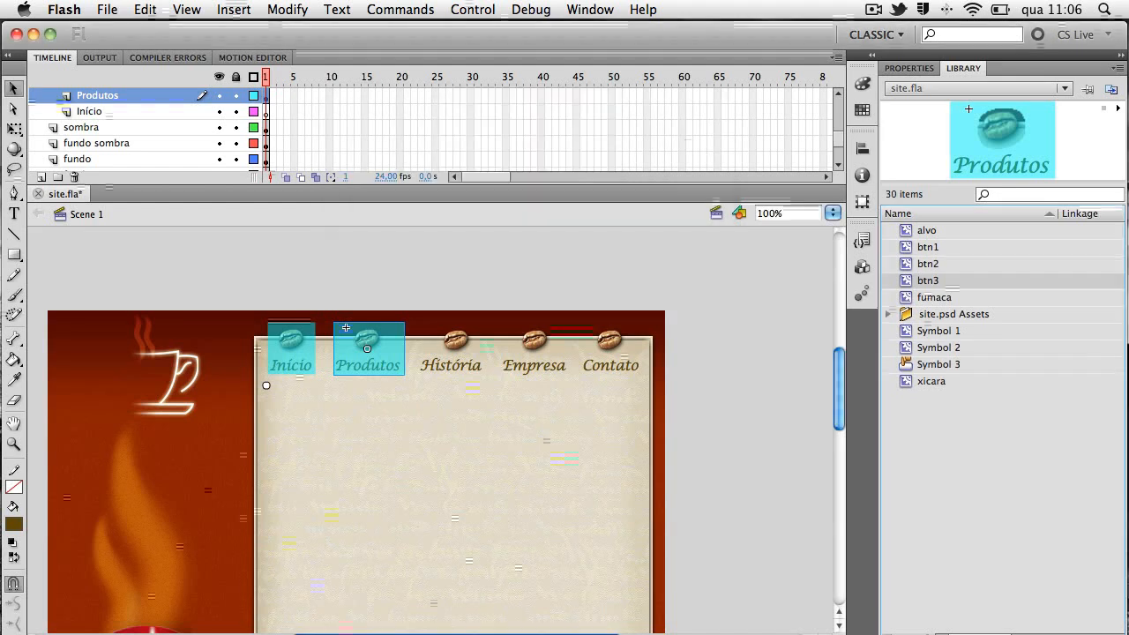
Duplicate the btn3 symbol in the library as a movie clip named btn4
{"action": "right_click", "coordinate": [942, 283]}
{"action": "left_click", "coordinate": [995, 382]}
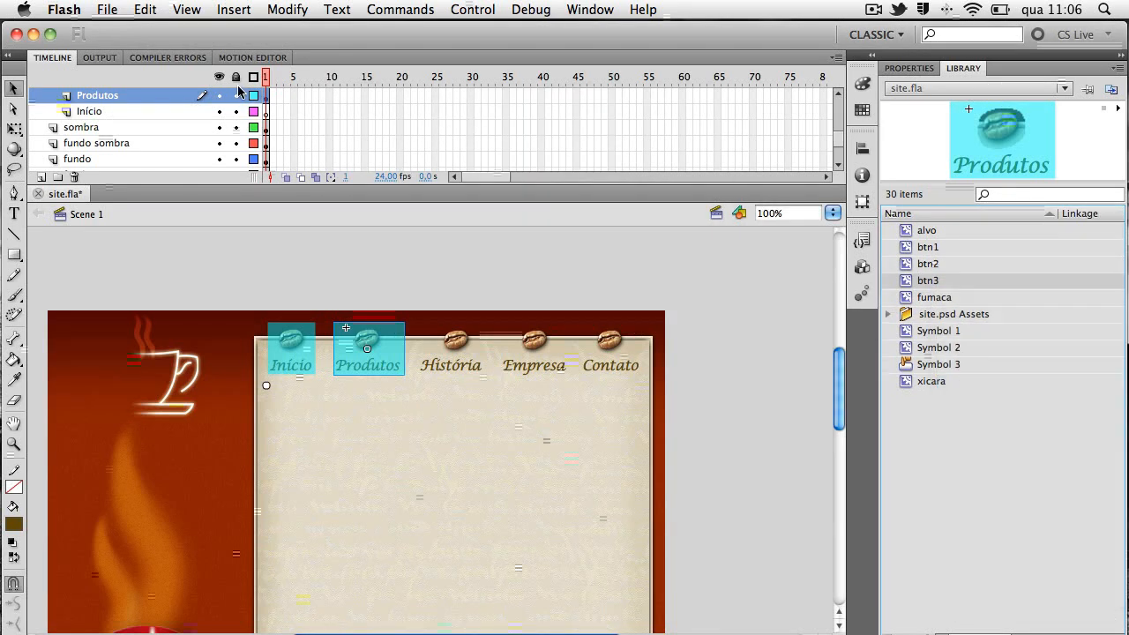
{"action": "key", "text": "Right"}
{"action": "key", "text": "BackSpace"}
{"action": "key", "text": "BackSpace"}
{"action": "key", "text": "BackSpace"}
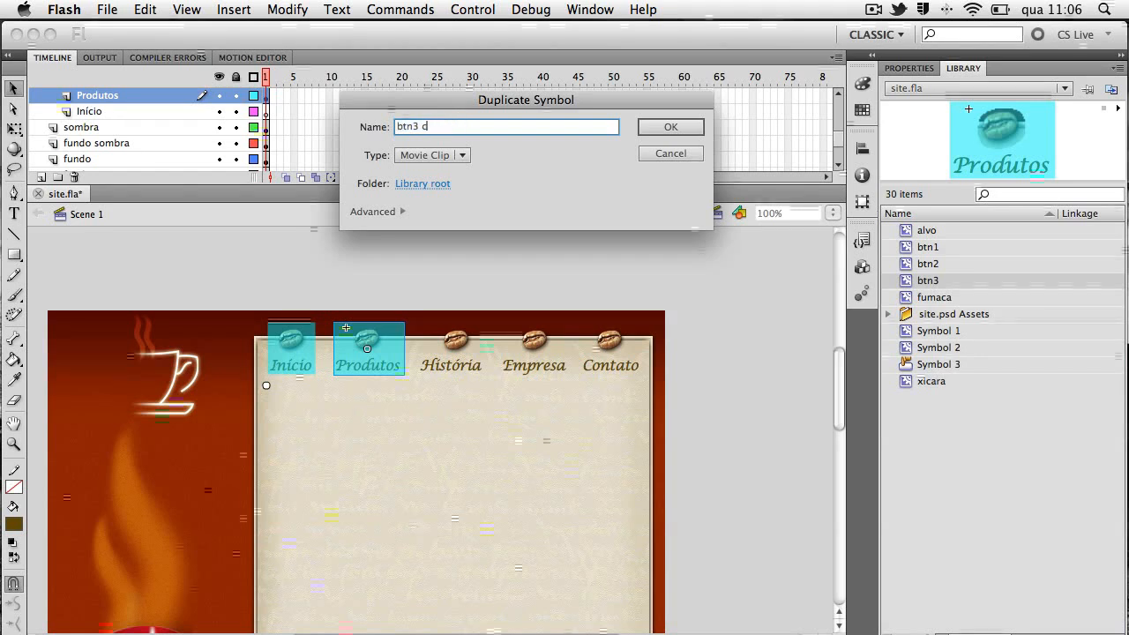
{"action": "type", "text": "4"}
{"action": "key", "text": "Return"}
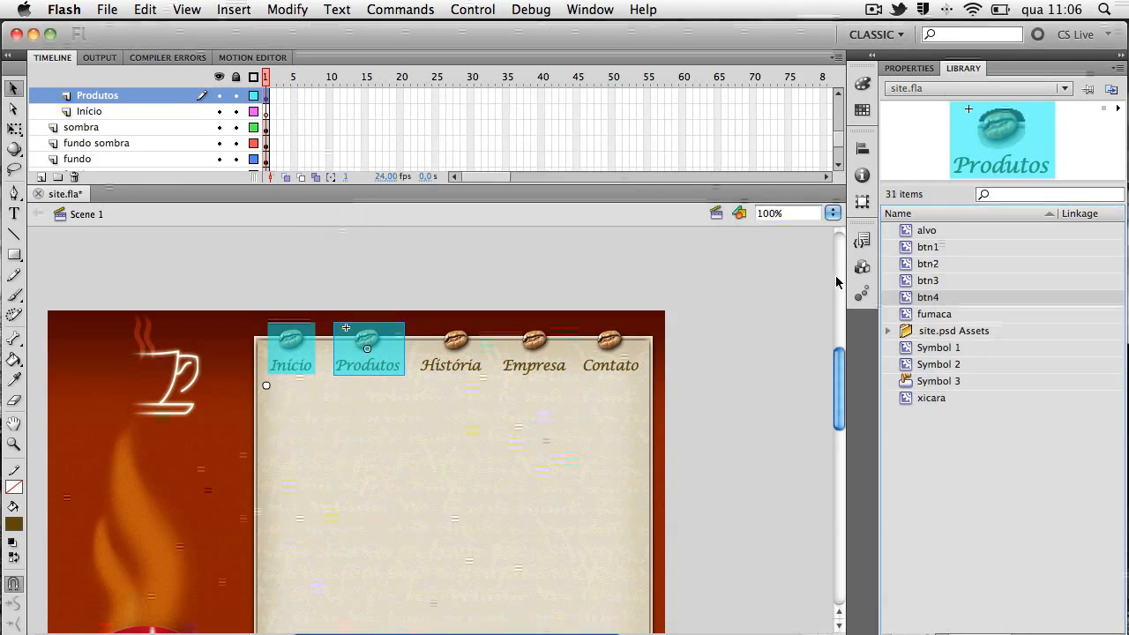
Duplicate the btn4 symbol in the library as a movie clip named btn5
{"action": "right_click", "coordinate": [926, 301]}
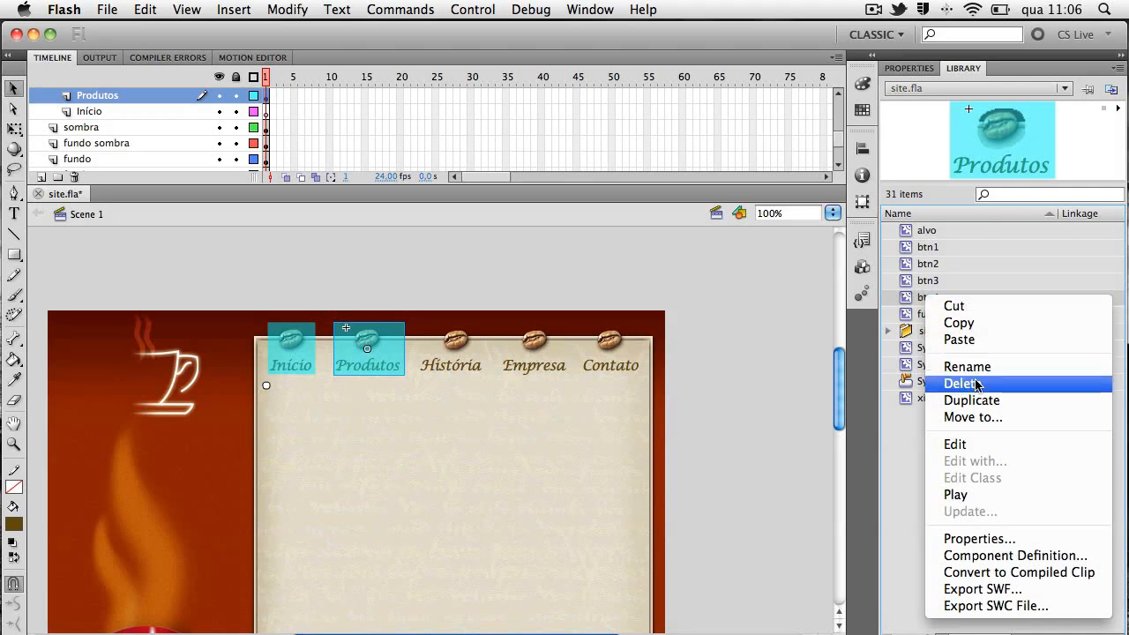
{"action": "left_click", "coordinate": [904, 400]}
{"action": "key", "text": "Right"}
{"action": "key", "text": "BackSpace"}
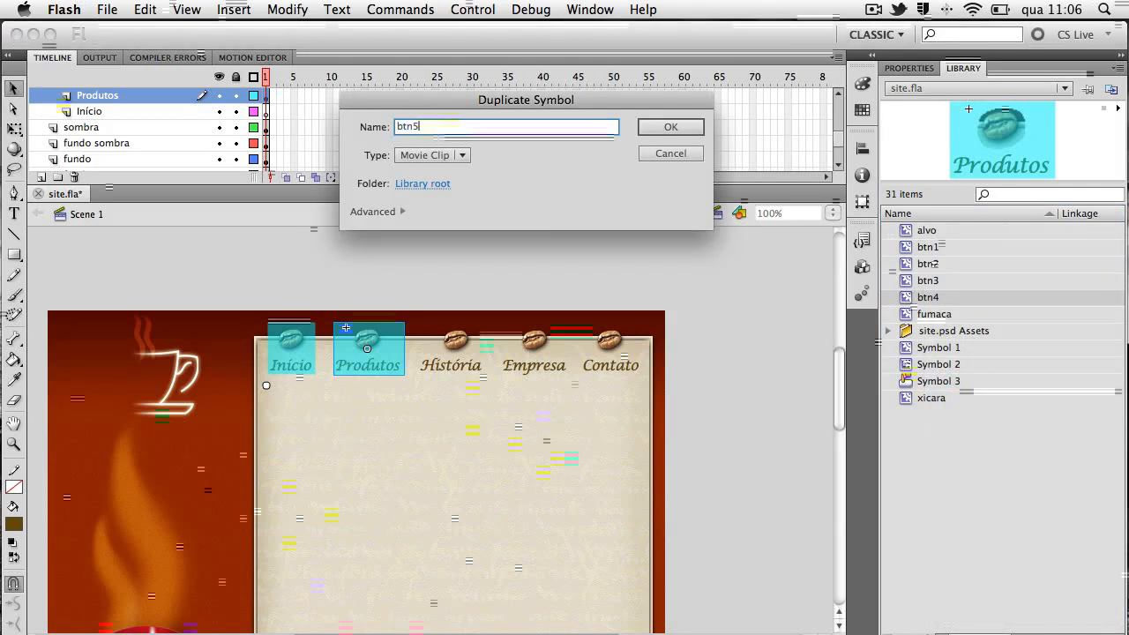
{"action": "type", "text": "5"}
{"action": "key", "text": "Return"}
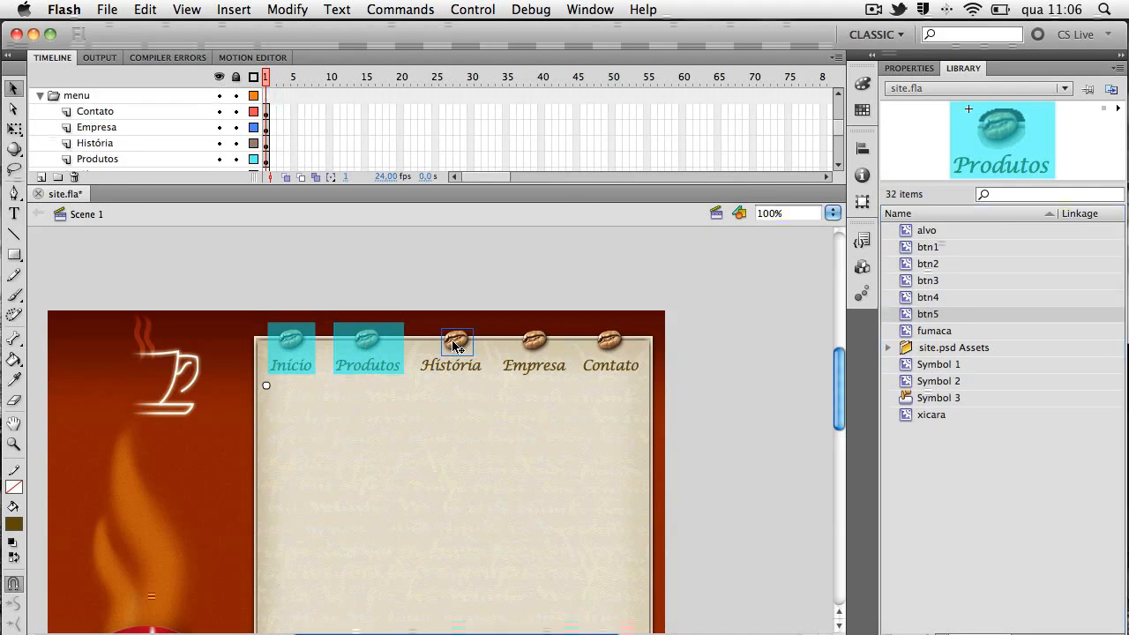
Delete the original História menu item and place a btn3 instance in its spot on the História layer
{"action": "left_click", "coordinate": [456, 367]}
{"action": "key", "text": "Delete"}
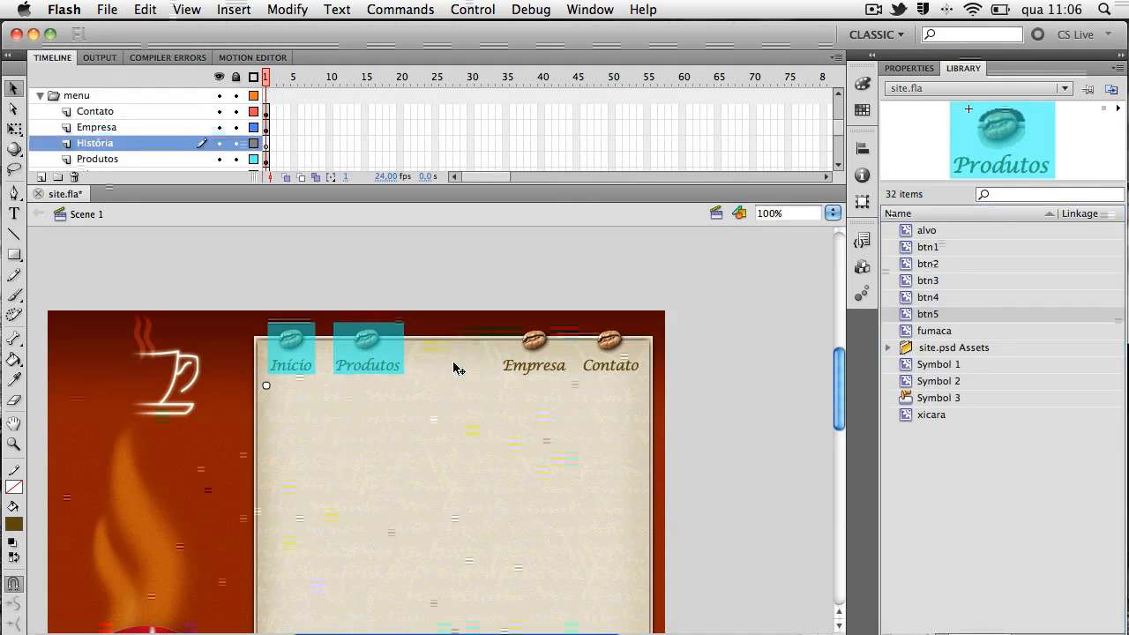
{"action": "scroll", "coordinate": [456, 367], "scroll_direction": "left", "scroll_amount": 5}
{"action": "key", "text": "space"}
{"action": "left_click_drag", "start_coordinate": [644, 386], "coordinate": [595, 382]}
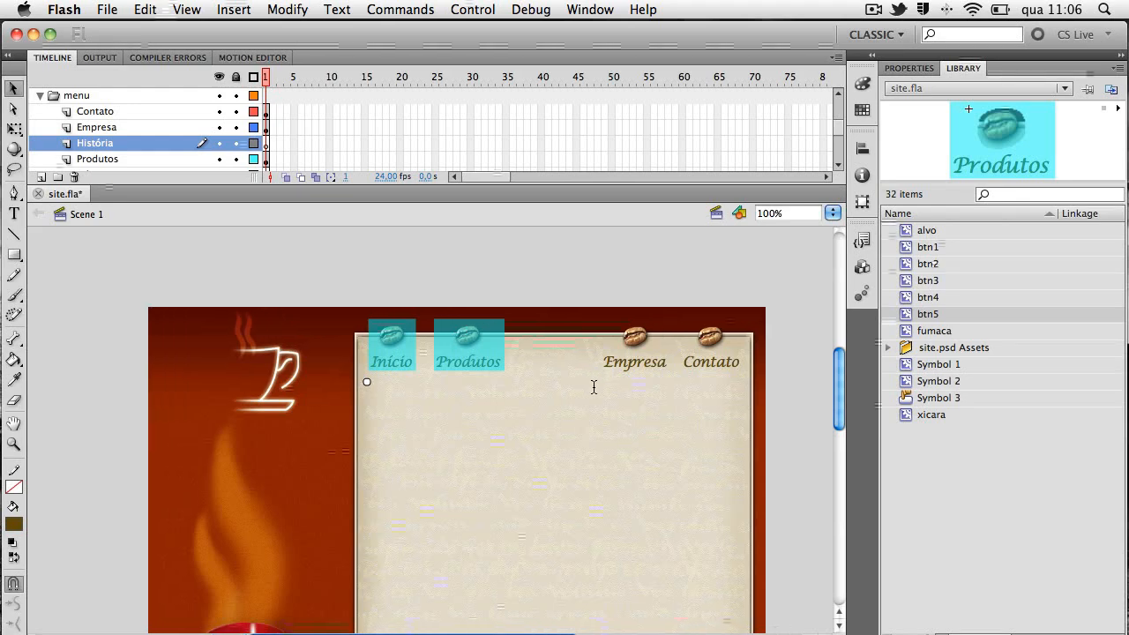
{"action": "left_click_drag", "start_coordinate": [928, 280], "coordinate": [548, 360]}
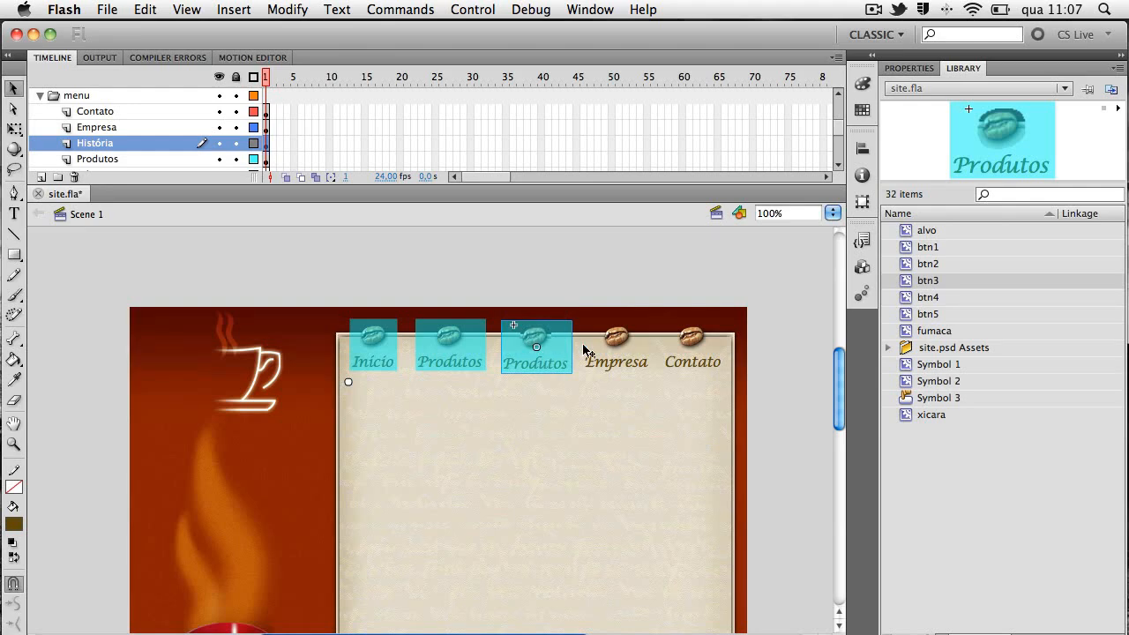
Set the Y position of the btn3 instance to 19
{"action": "scroll", "coordinate": [643, 280], "scroll_direction": "right", "scroll_amount": 5}
{"action": "left_click", "coordinate": [934, 68]}
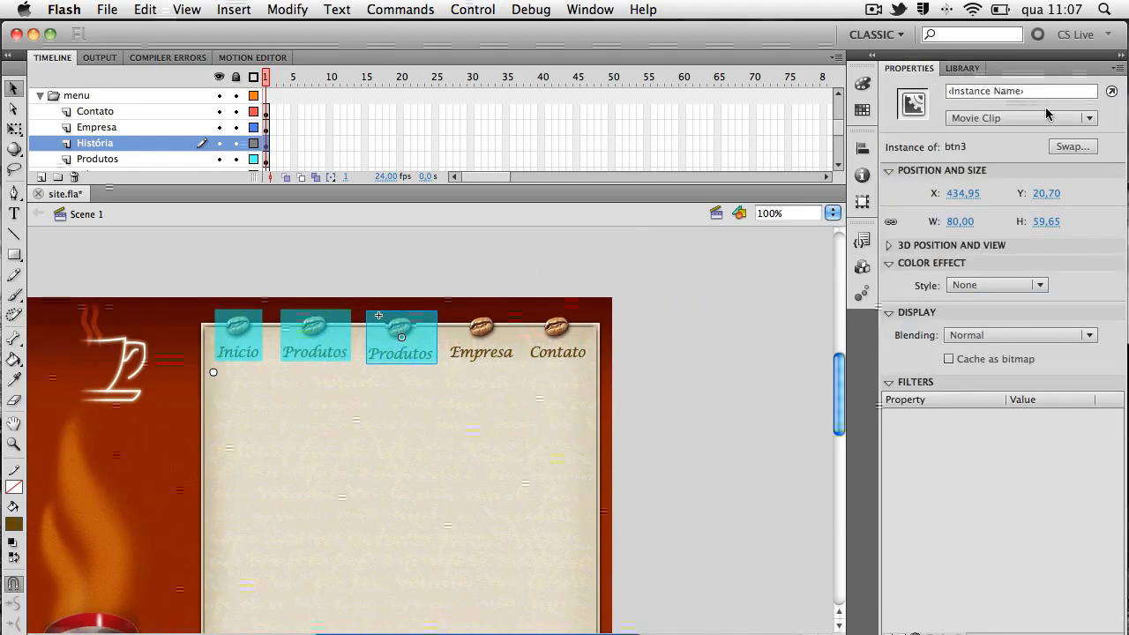
{"action": "left_click", "coordinate": [1058, 192]}
{"action": "type", "text": "19"}
{"action": "key", "text": "Return"}
Test the movie to check the third menu button, close the preview and inspect the Empresa bean's position
{"action": "key", "text": "super+Return"}
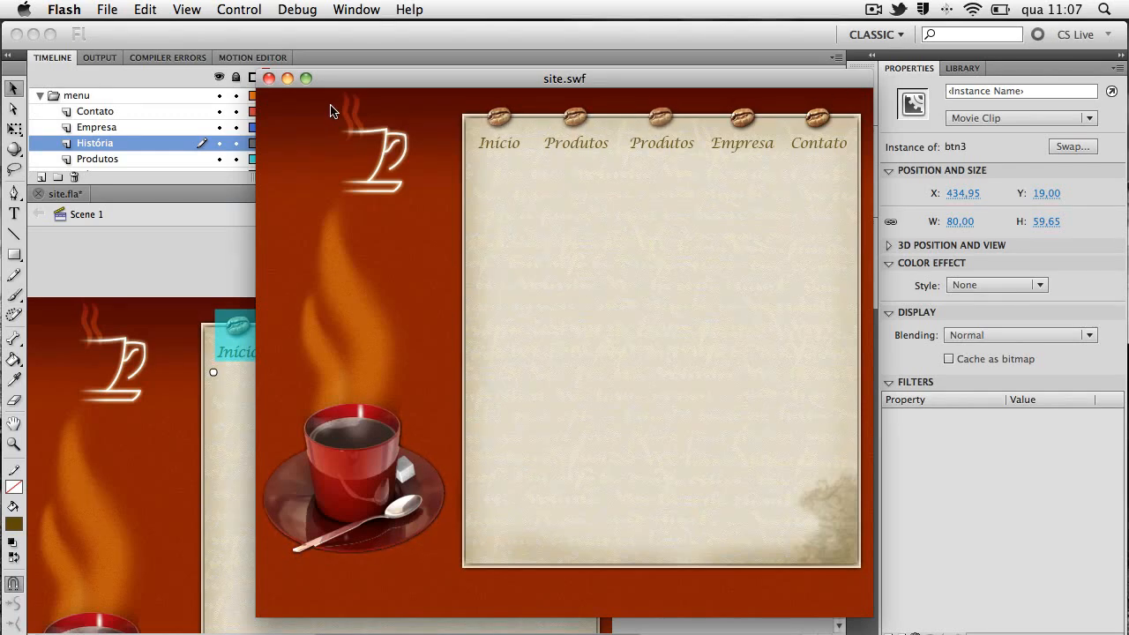
{"action": "left_click", "coordinate": [269, 79]}
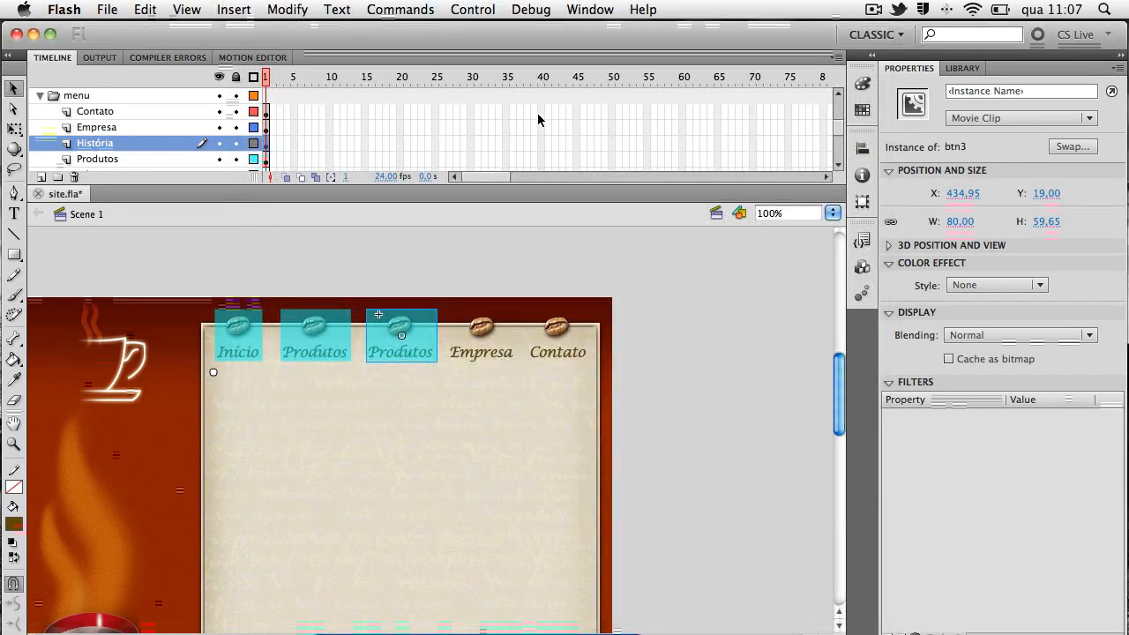
{"action": "left_click", "coordinate": [480, 334]}
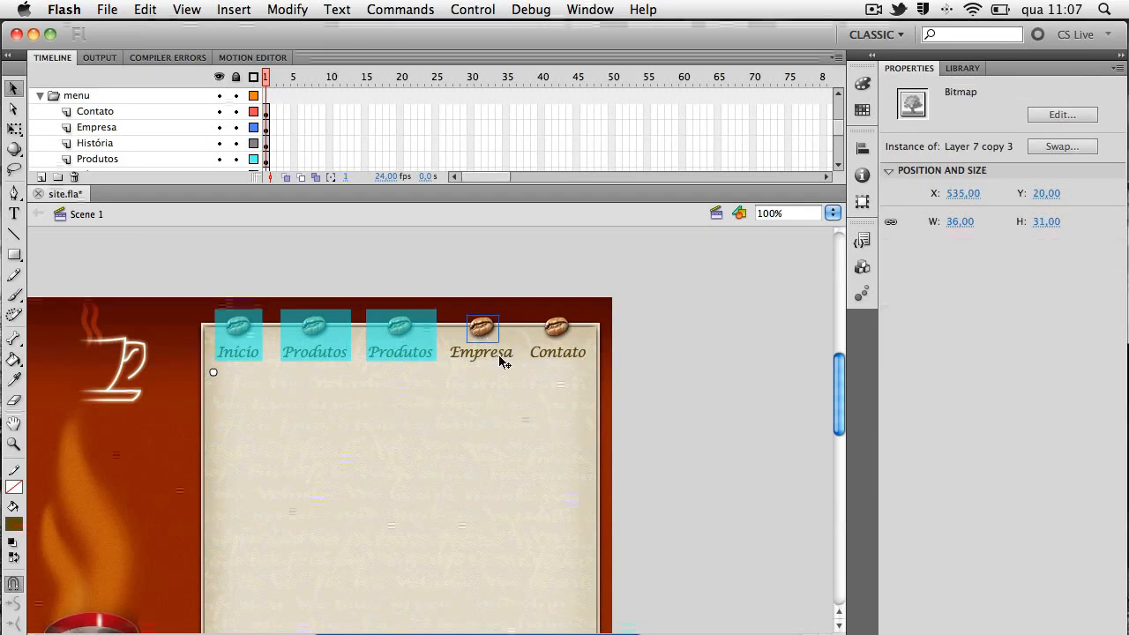
Open the btn3 symbol for editing in place, select its texto layer, and lock and hide its btn layer
{"action": "double_click", "coordinate": [399, 332]}
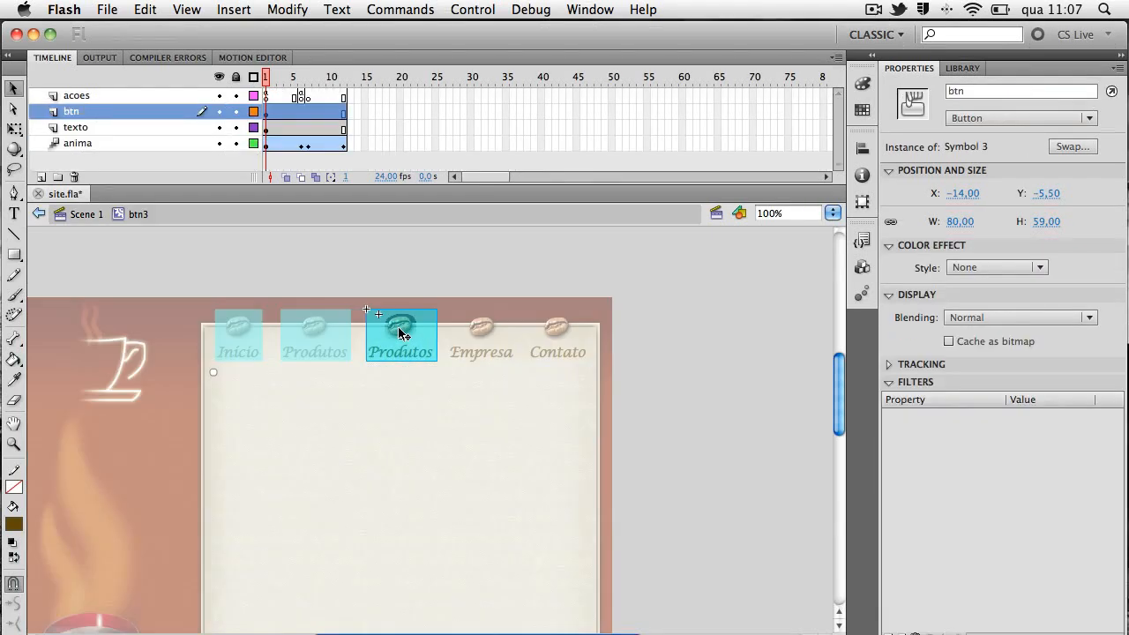
{"action": "left_click", "coordinate": [272, 130]}
{"action": "left_click", "coordinate": [236, 111]}
{"action": "left_click", "coordinate": [219, 111]}
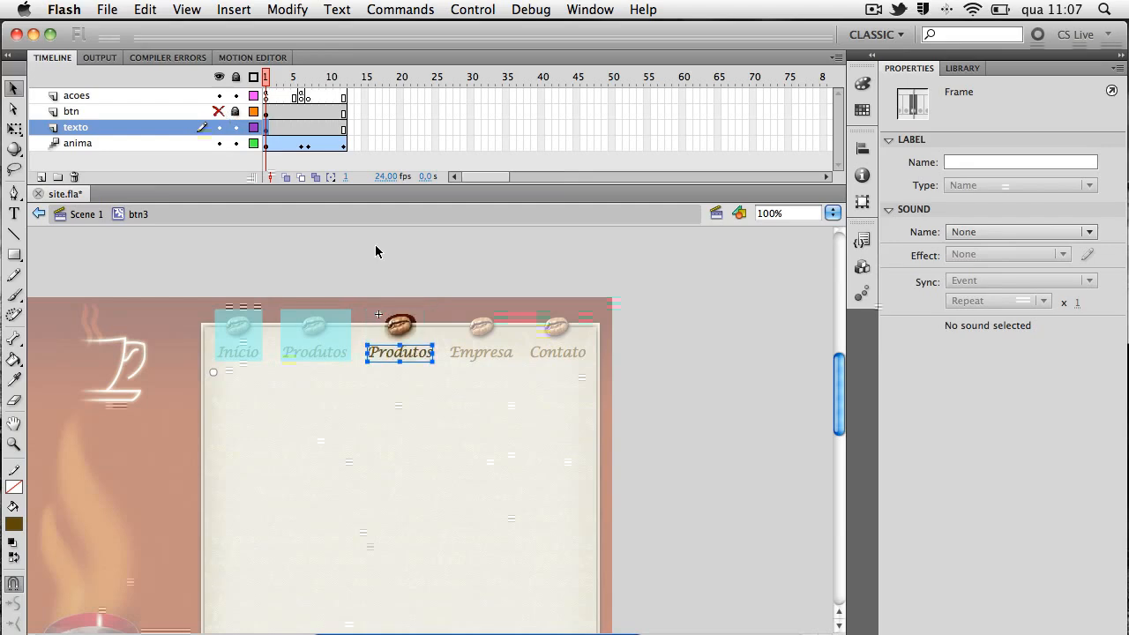
Replace btn3's Produtos text with História, nudge it to centre it below the bean, and show the btn layer
{"action": "key", "text": "super+equal"}
{"action": "double_click", "coordinate": [451, 431]}
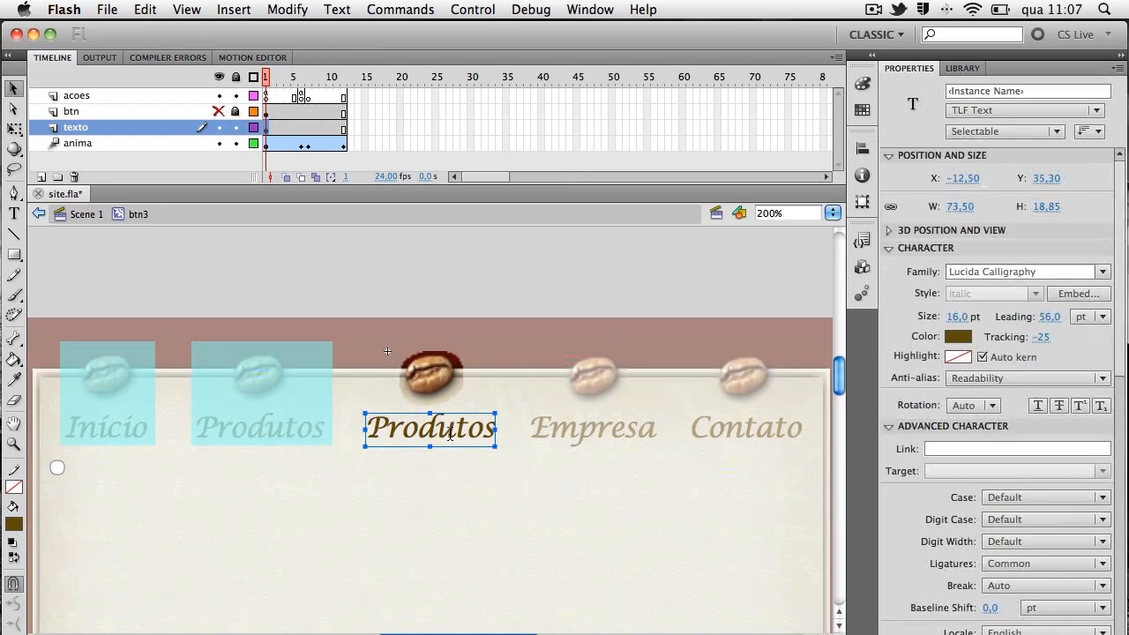
{"action": "key", "text": "super+a"}
{"action": "type", "text": "Hi"}
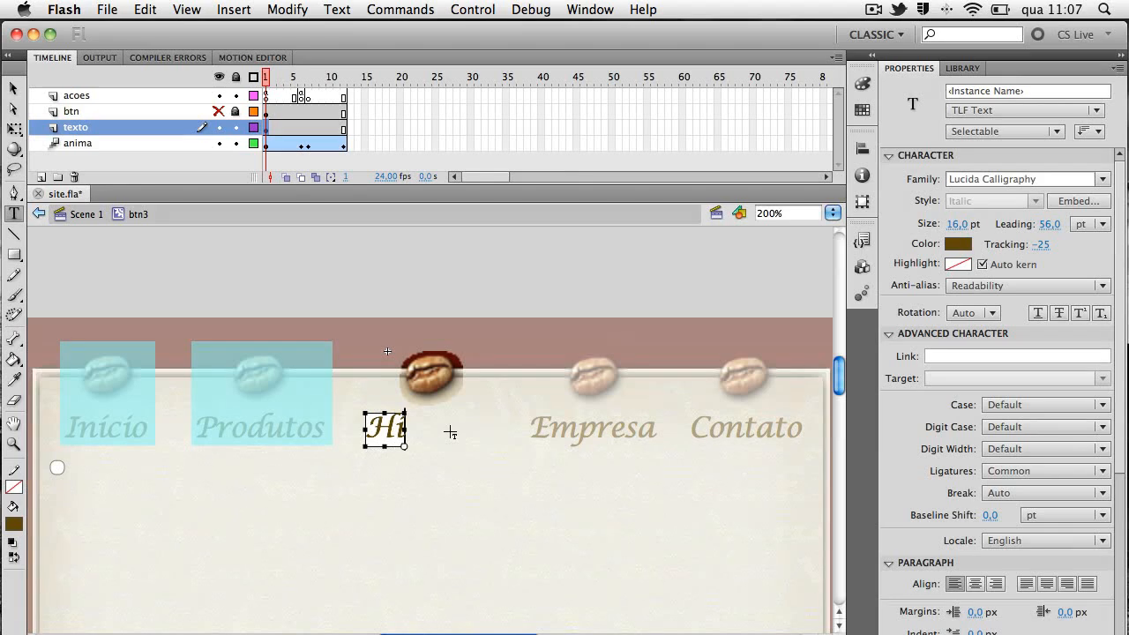
{"action": "type", "text": "stória"}
{"action": "key", "text": "Escape"}
{"action": "key", "text": "Right"}
{"action": "key", "text": "Right"}
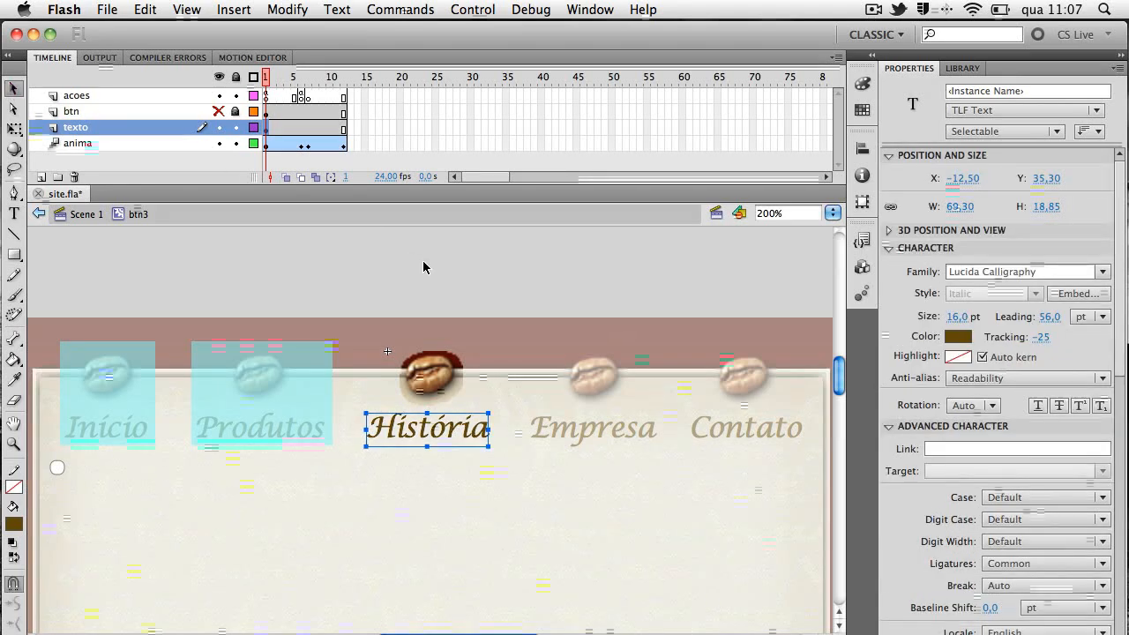
{"action": "left_click", "coordinate": [219, 112]}
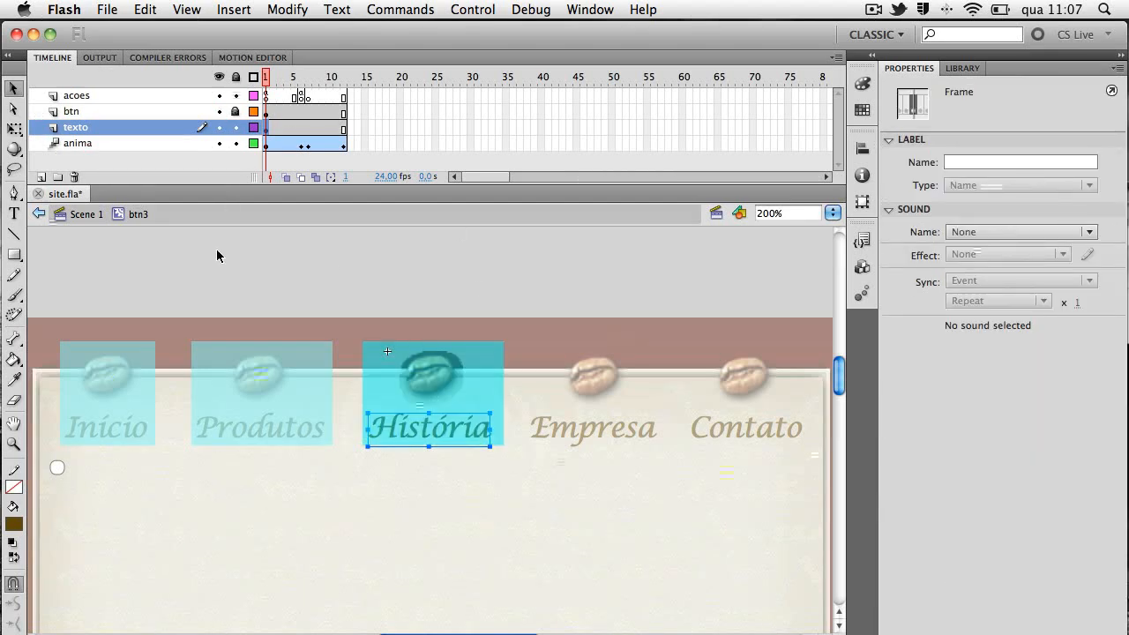
Back in Scene 1, remove the original Empresa bean and text and place an instance of btn4 in their spot
{"action": "left_click", "coordinate": [79, 214]}
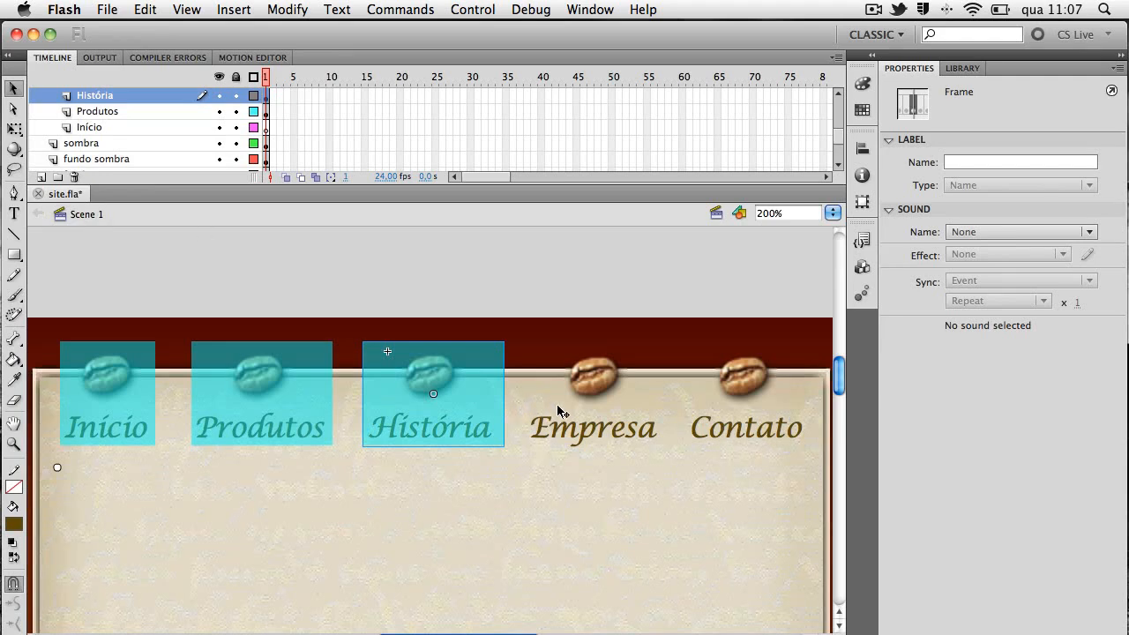
{"action": "left_click", "coordinate": [604, 390]}
{"action": "left_click", "coordinate": [637, 432], "text": "shift"}
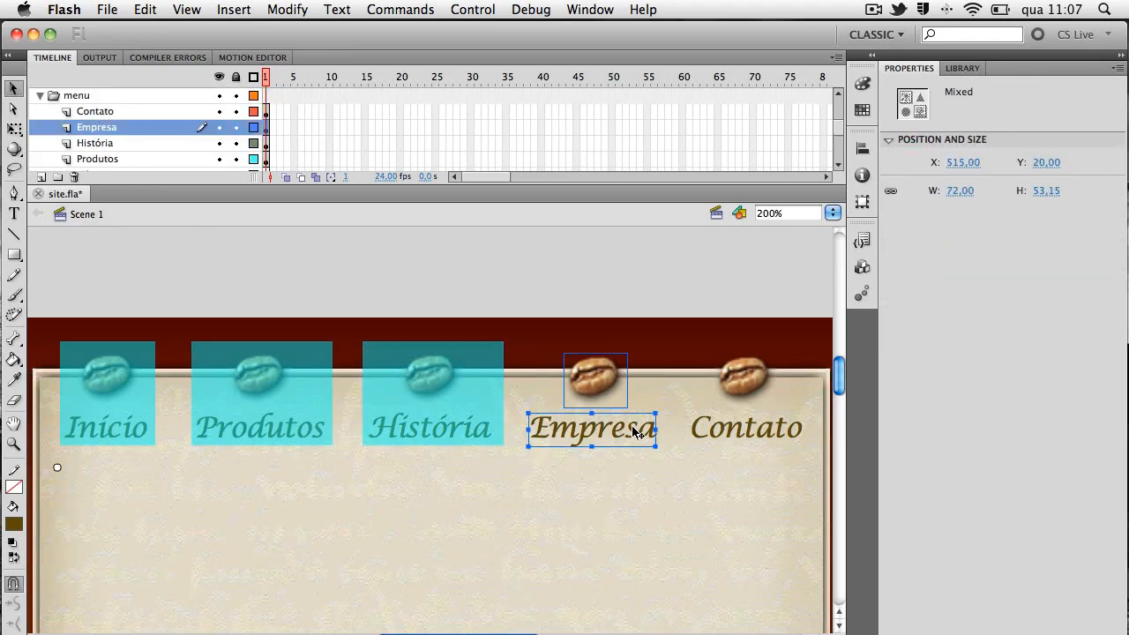
{"action": "key", "text": "super+x"}
{"action": "left_click", "coordinate": [961, 68]}
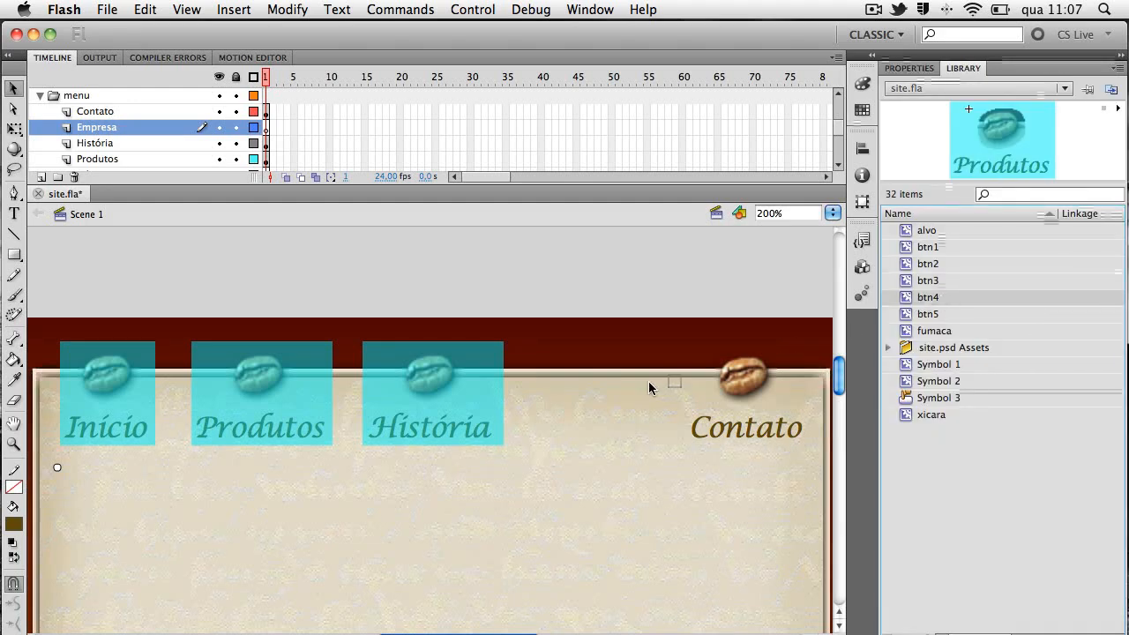
{"action": "left_click_drag", "start_coordinate": [600, 399], "coordinate": [602, 401]}
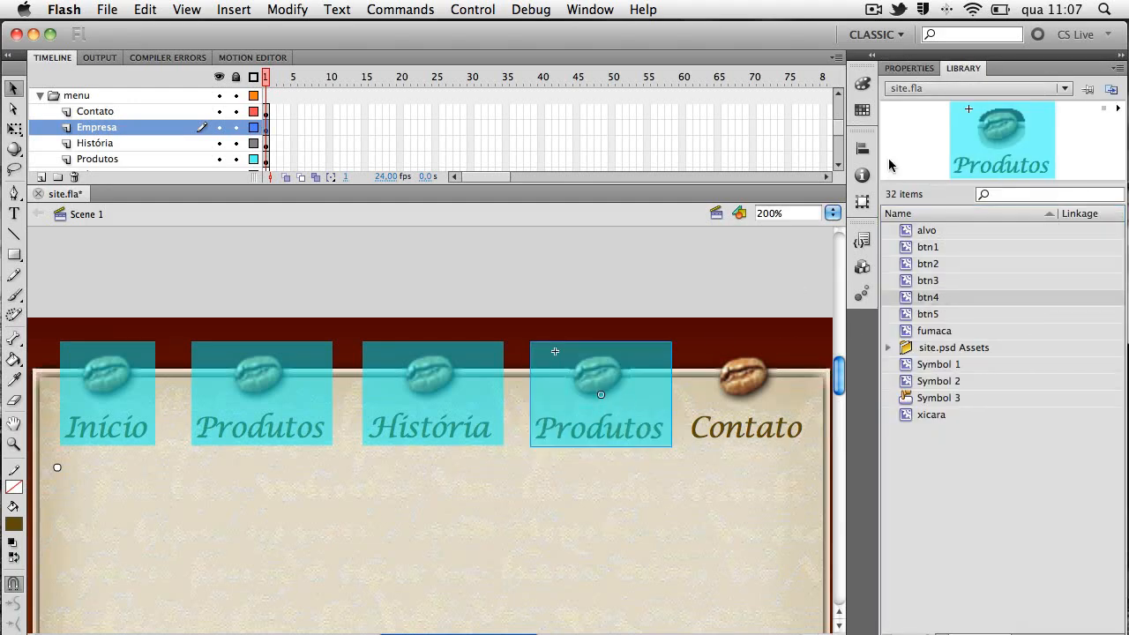
Set the Y position of the btn4 instance to 19
{"action": "left_click", "coordinate": [908, 69]}
{"action": "left_click", "coordinate": [1047, 193]}
{"action": "type", "text": "19"}
{"action": "key", "text": "Return"}
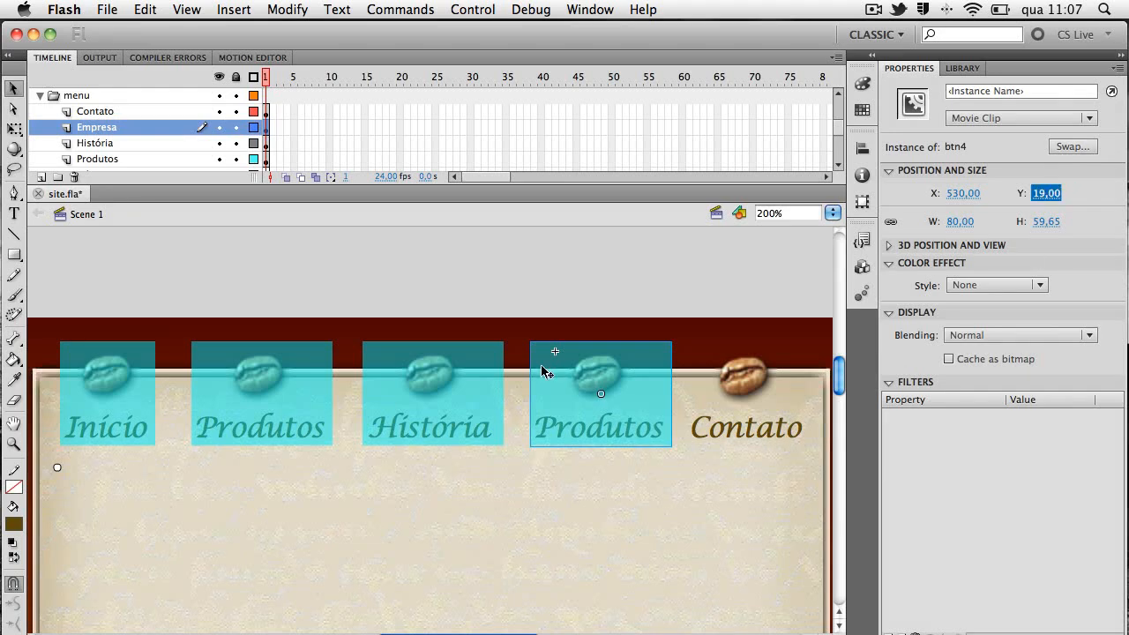
Open the btn4 symbol for editing in place, lock and hide its btn layer, and select the texto layer
{"action": "left_click", "coordinate": [592, 374]}
{"action": "double_click", "coordinate": [608, 376]}
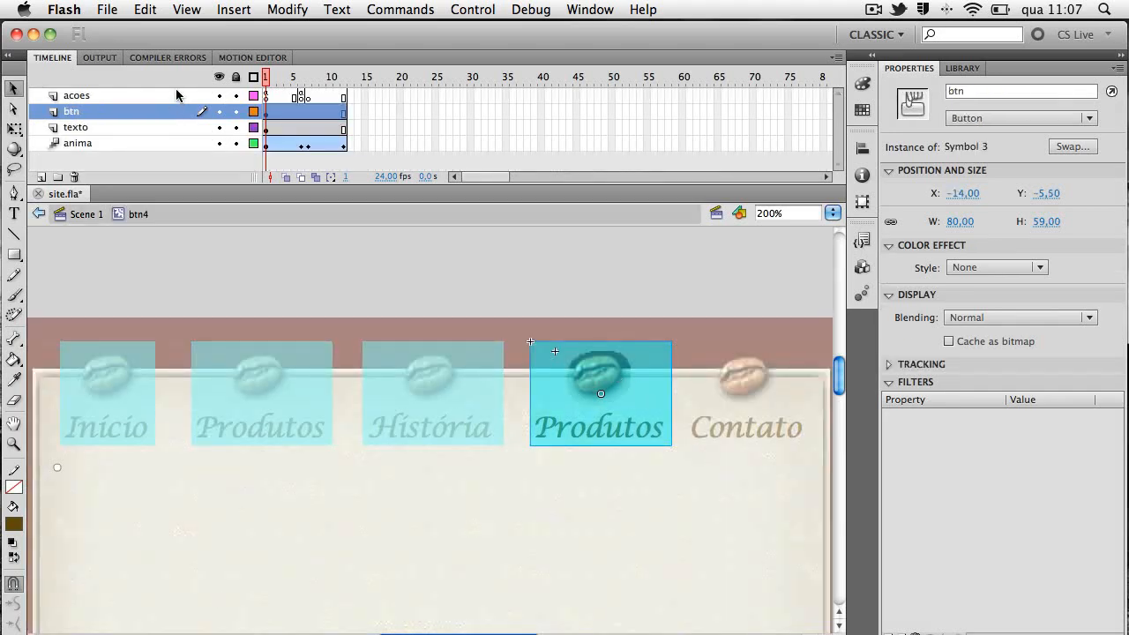
{"action": "left_click", "coordinate": [235, 112]}
{"action": "left_click", "coordinate": [220, 111]}
{"action": "left_click", "coordinate": [266, 128]}
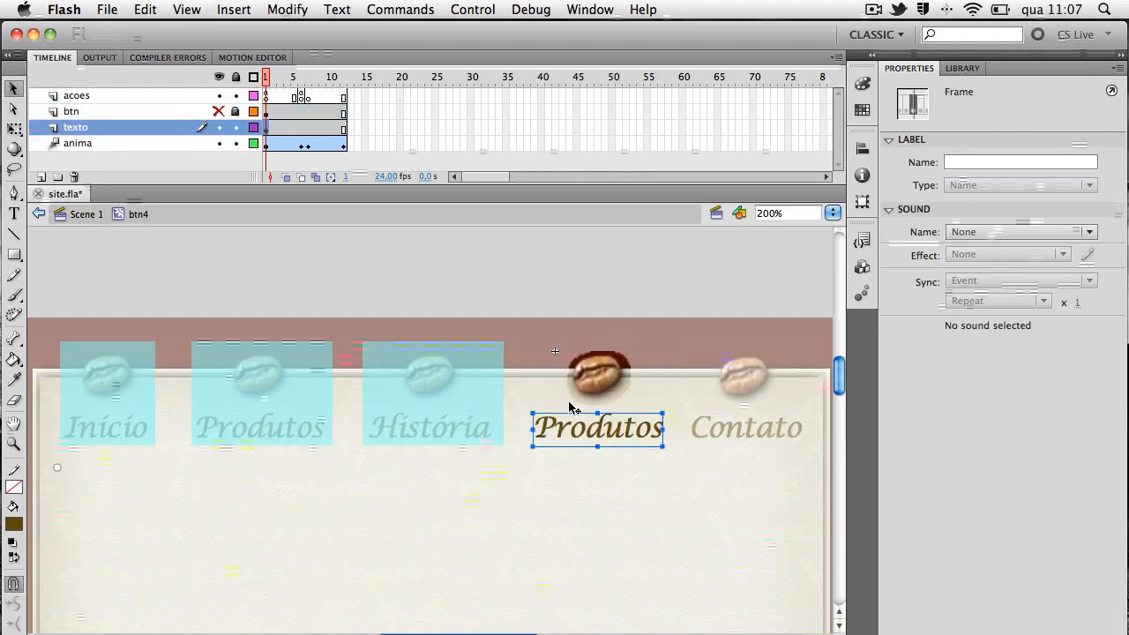
Replace btn4's Produtos text with Empresa, and show and unlock the btn layer
{"action": "double_click", "coordinate": [583, 432]}
{"action": "key", "text": "super+a"}
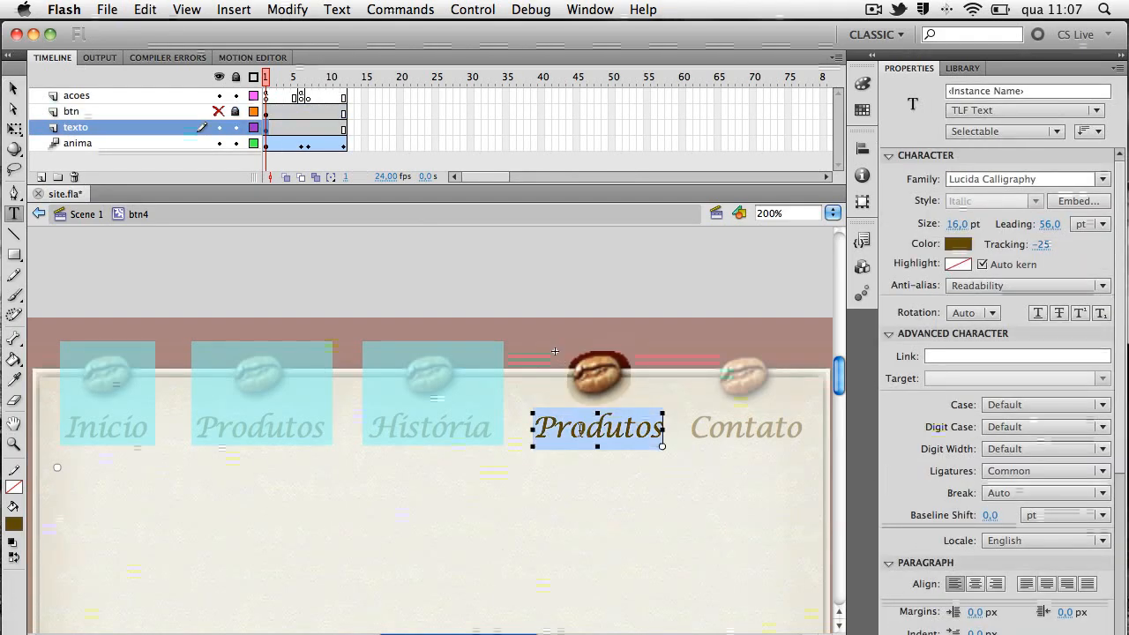
{"action": "type", "text": "Empresa"}
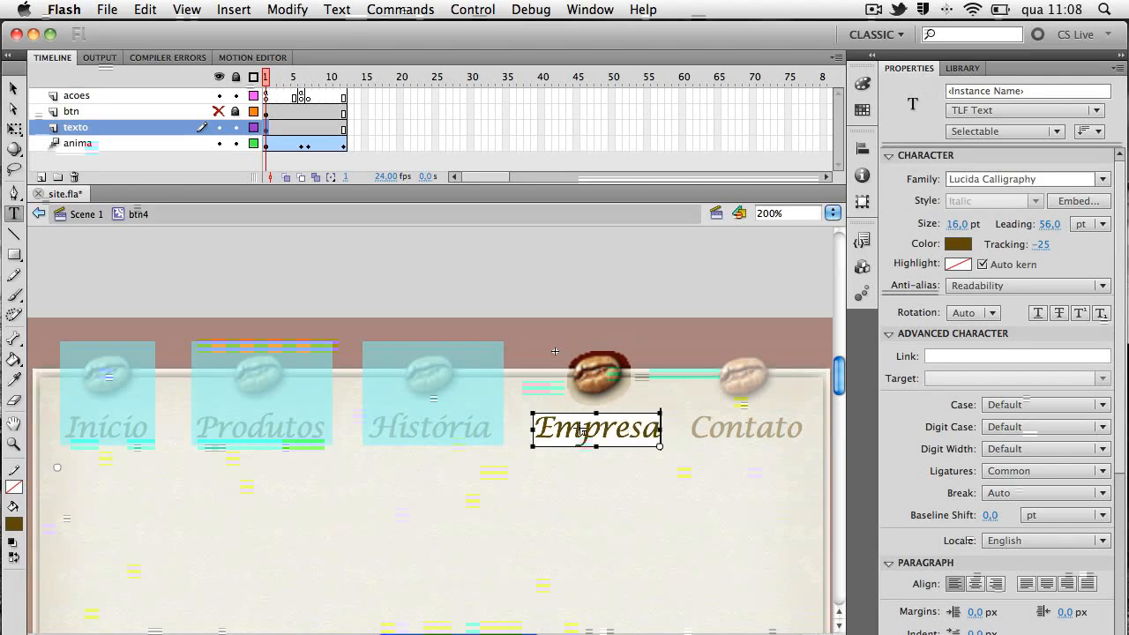
{"action": "scroll", "coordinate": [582, 430], "scroll_direction": "left", "scroll_amount": 3}
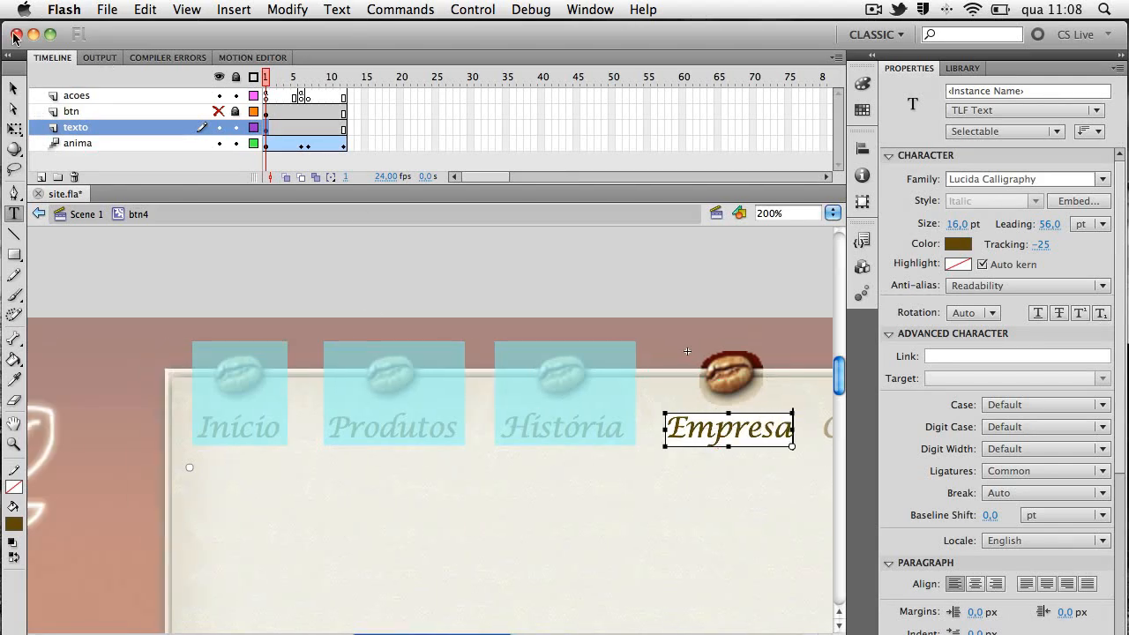
{"action": "left_click", "coordinate": [13, 84]}
{"action": "scroll", "coordinate": [503, 286], "scroll_direction": "right", "scroll_amount": 5}
{"action": "left_click", "coordinate": [217, 111]}
{"action": "left_click", "coordinate": [236, 111]}
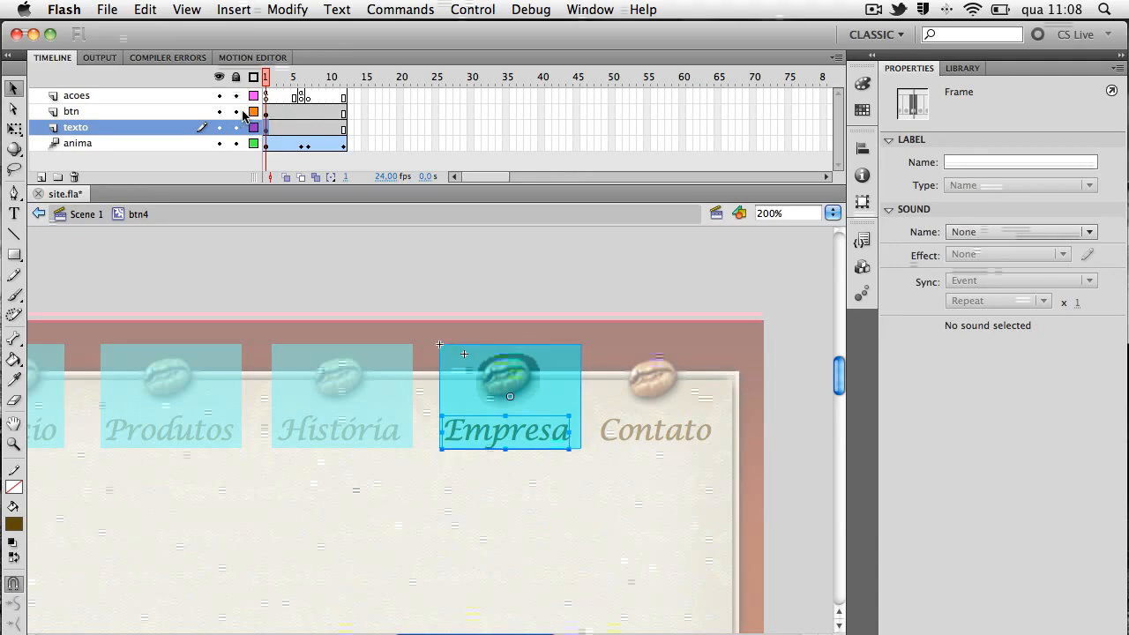
Back in Scene 1, delete the original Contato bean and text and place an instance of btn5 there at Y 19
{"action": "left_click", "coordinate": [88, 215]}
{"action": "left_click", "coordinate": [672, 396]}
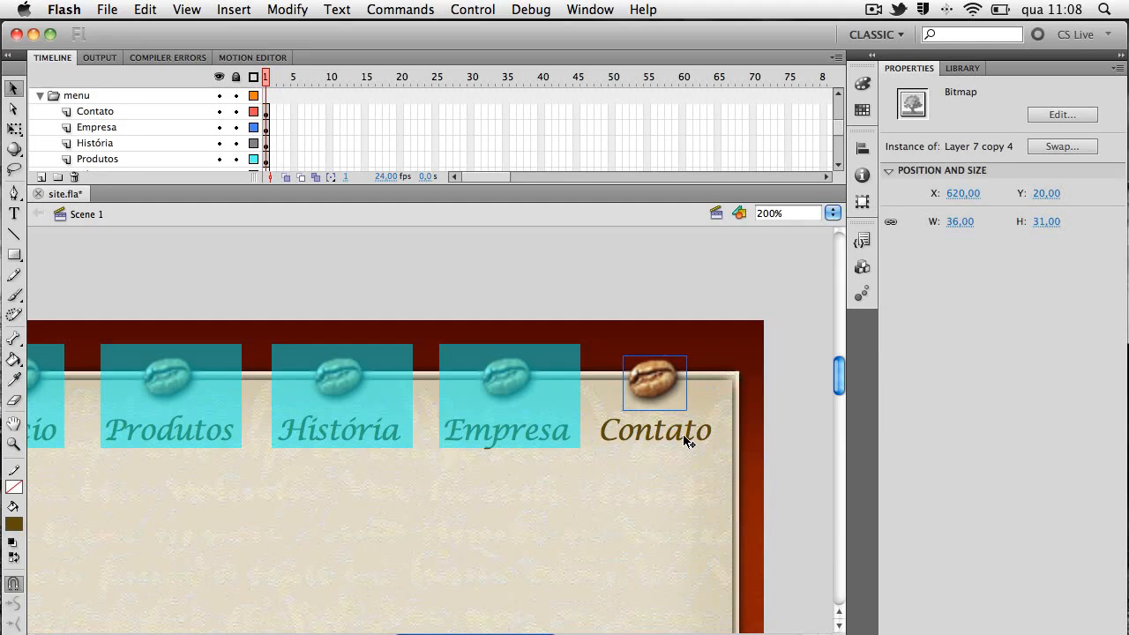
{"action": "left_click", "coordinate": [686, 432], "text": "shift"}
{"action": "key", "text": "Delete"}
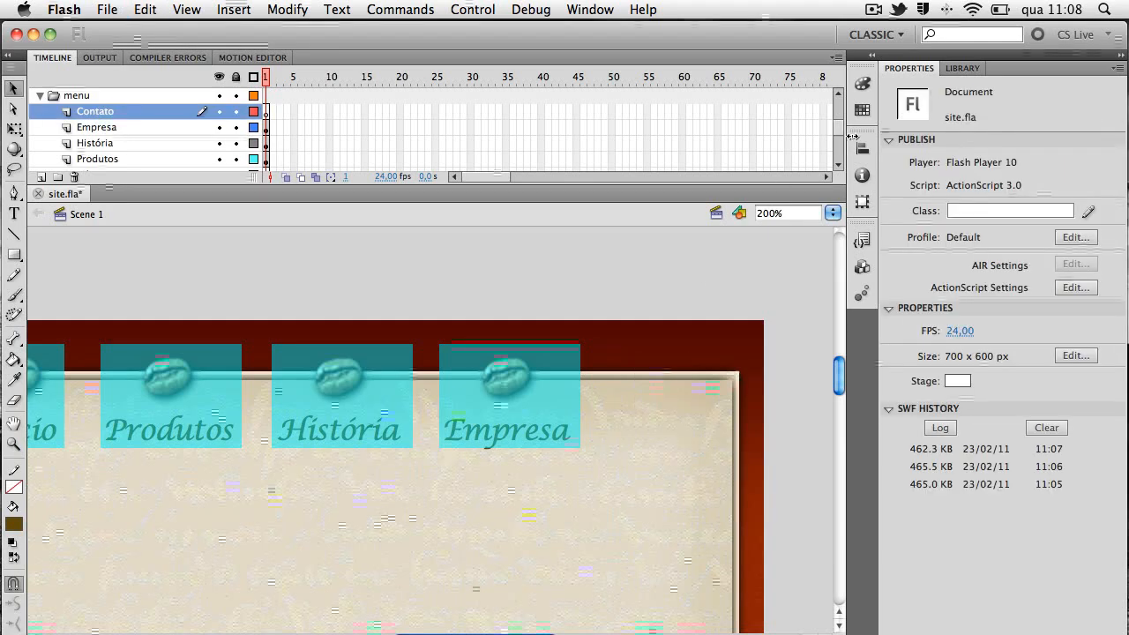
{"action": "left_click", "coordinate": [963, 68]}
{"action": "left_click", "coordinate": [956, 313]}
{"action": "left_click_drag", "start_coordinate": [955, 314], "coordinate": [681, 405]}
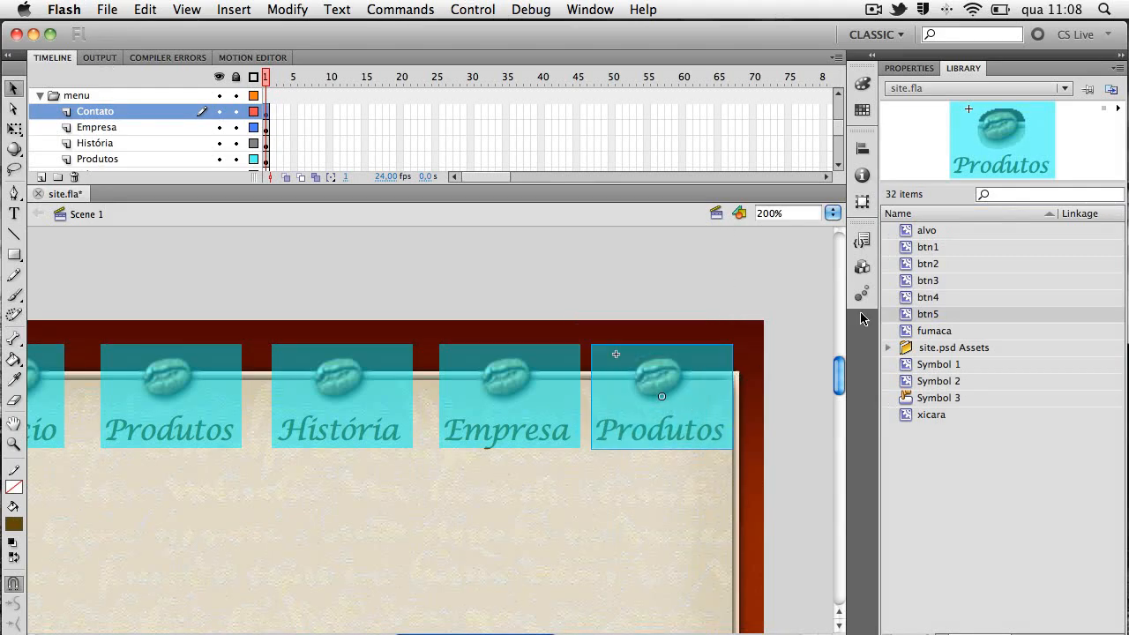
{"action": "left_click", "coordinate": [908, 68]}
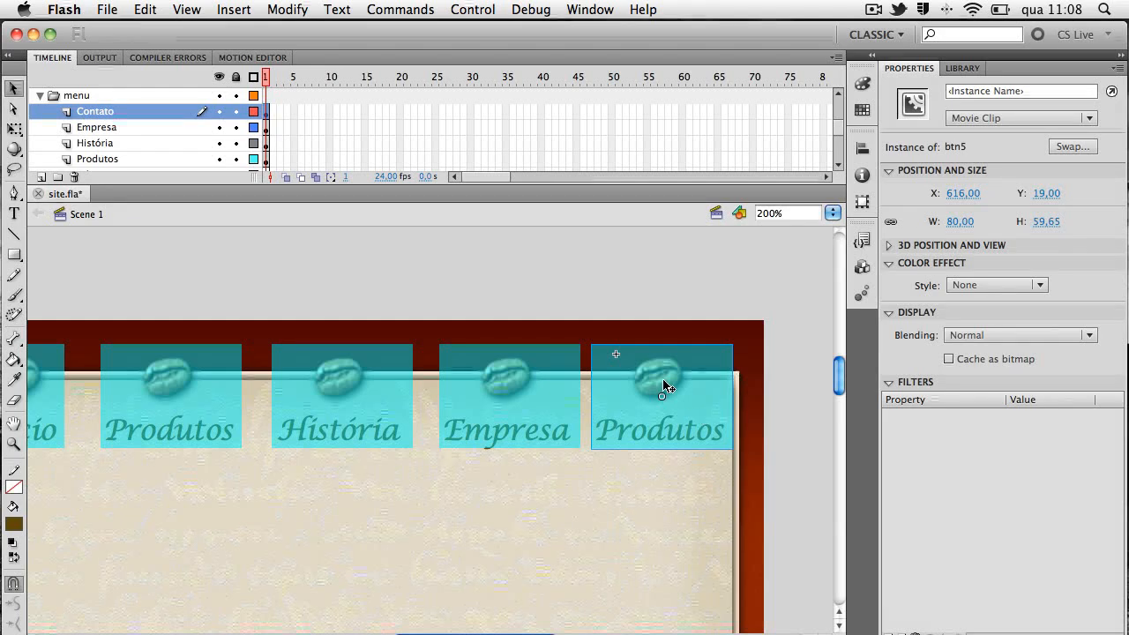
Open btn5 for editing in place, lock and hide its btn layer, and replace the Produtos text with Contato
{"action": "double_click", "coordinate": [662, 383]}
{"action": "left_click", "coordinate": [235, 111]}
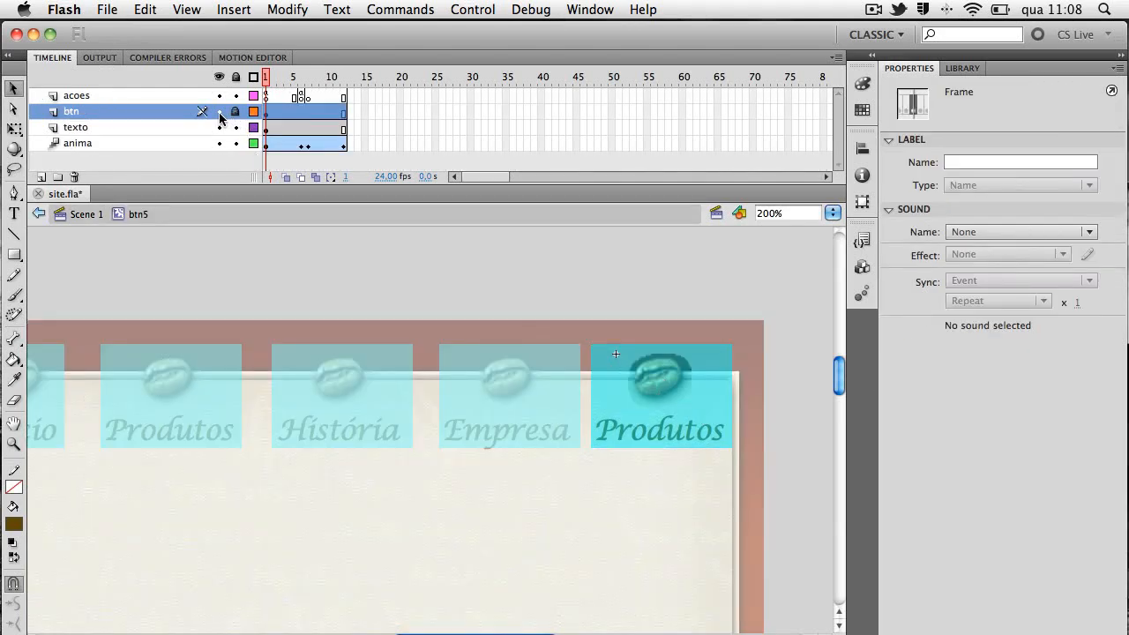
{"action": "left_click", "coordinate": [219, 112]}
{"action": "double_click", "coordinate": [667, 439]}
{"action": "key", "text": "super+a"}
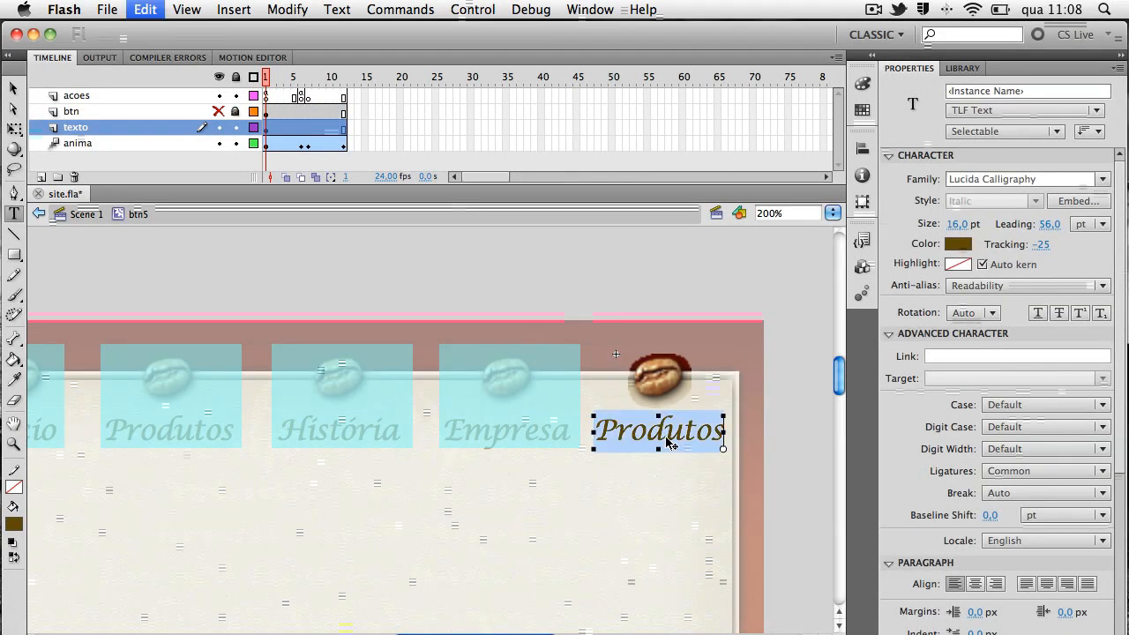
{"action": "type", "text": "Contato"}
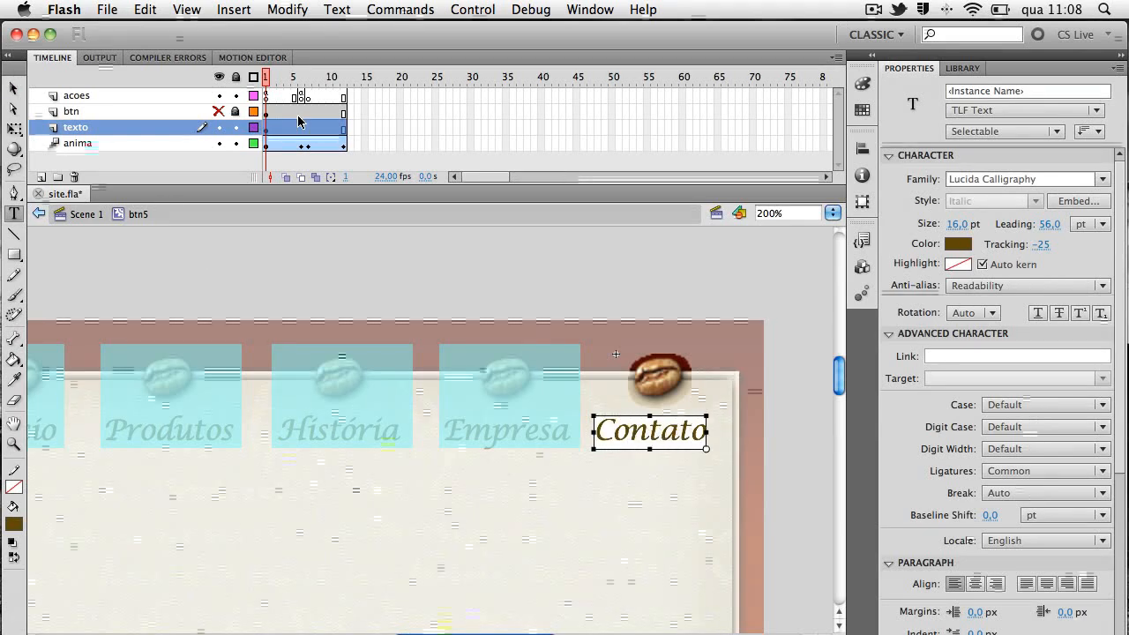
Shift the Contato text to X -9 to centre it below the bean, and show and unlock the btn layer
{"action": "left_click", "coordinate": [13, 89]}
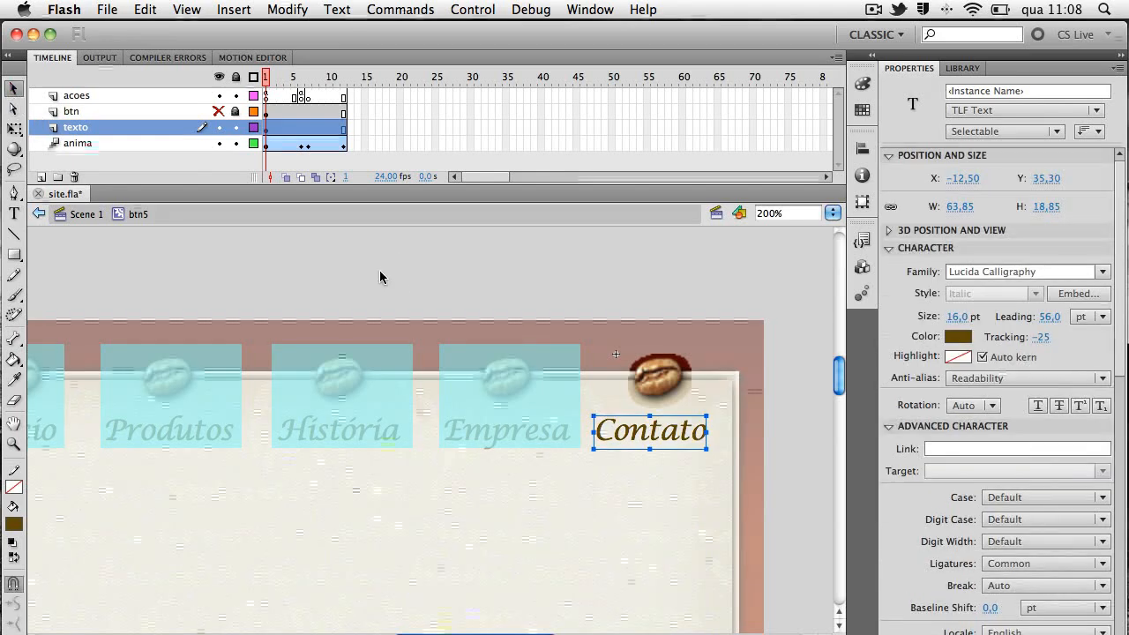
{"action": "left_click", "coordinate": [380, 277]}
{"action": "scroll", "coordinate": [680, 429], "scroll_direction": "up", "scroll_amount": 1}
{"action": "left_click", "coordinate": [678, 422]}
{"action": "left_click", "coordinate": [659, 459]}
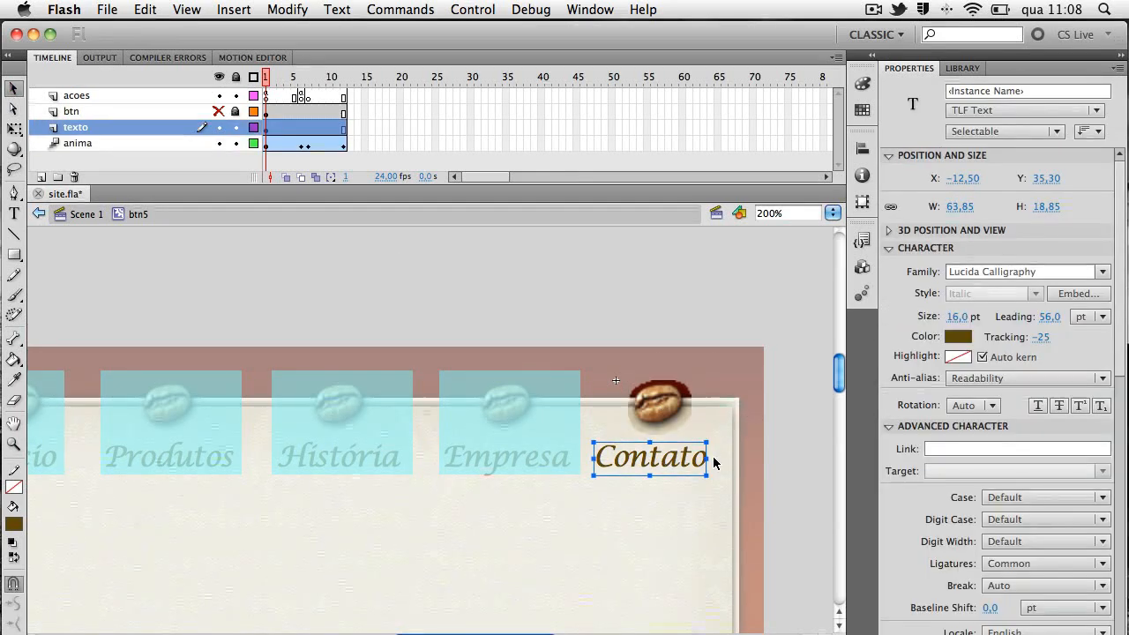
{"action": "left_click_drag", "start_coordinate": [712, 457], "coordinate": [718, 458]}
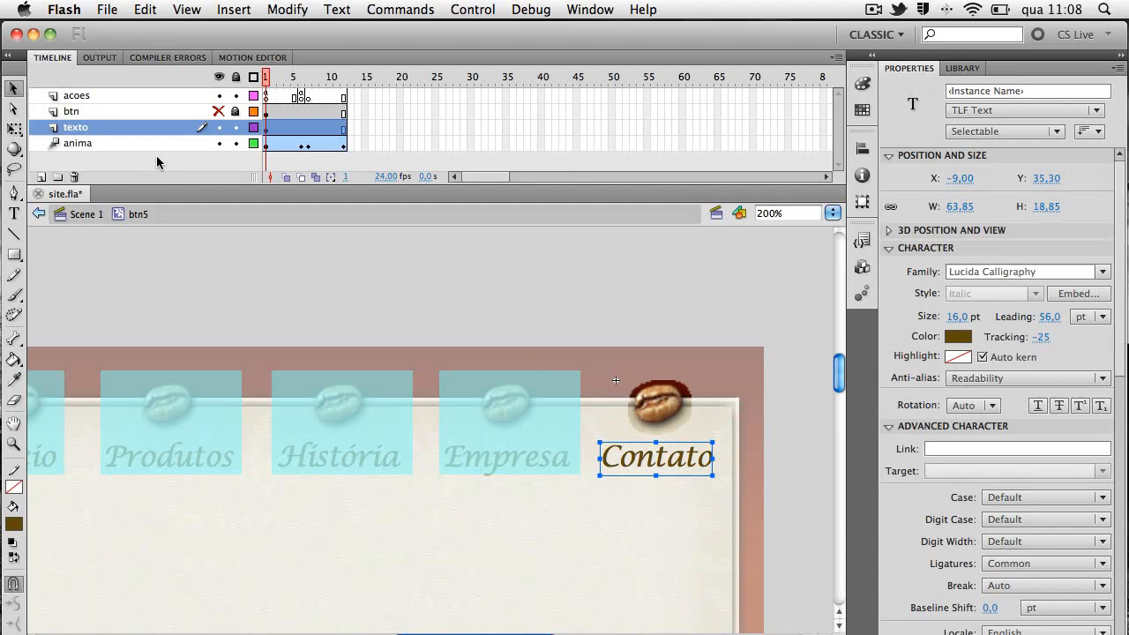
{"action": "left_click", "coordinate": [219, 112]}
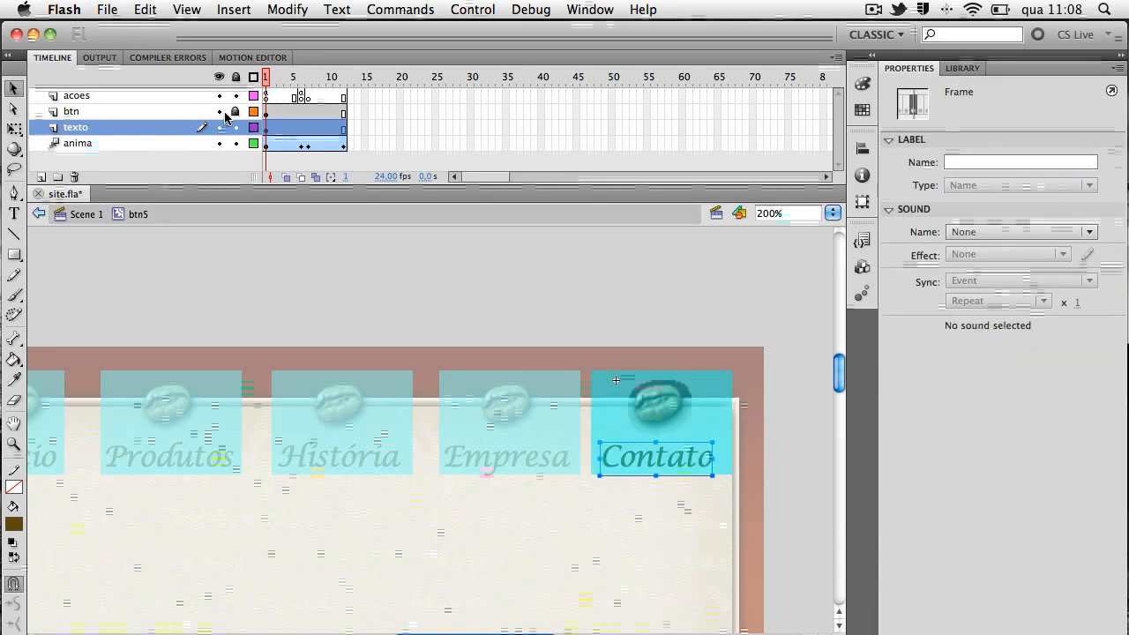
{"action": "left_click", "coordinate": [235, 112]}
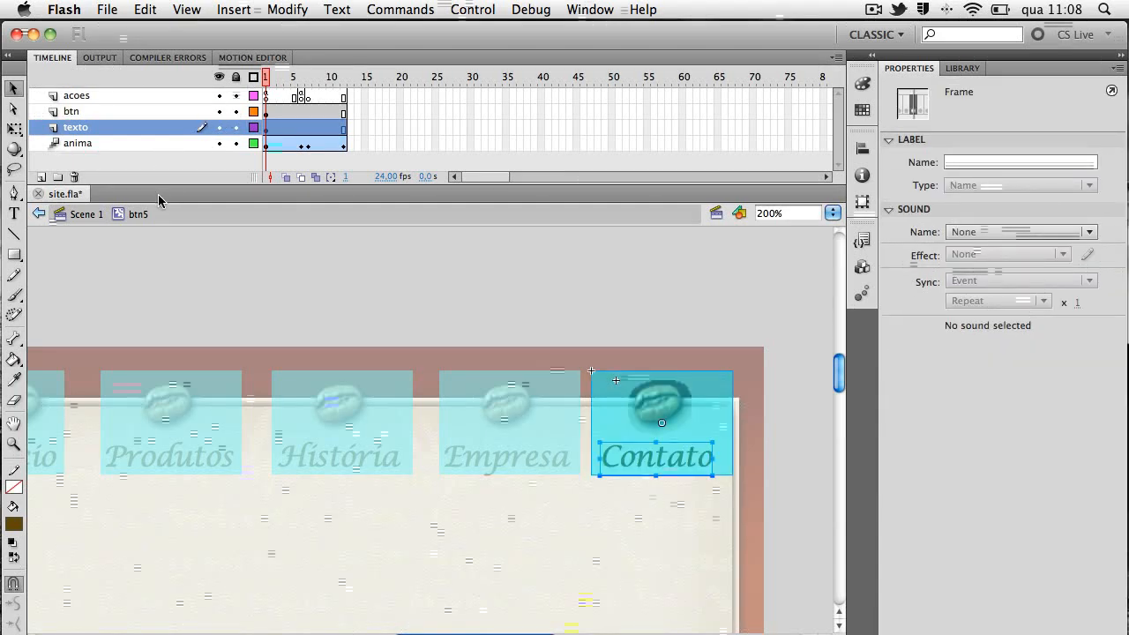
Return to Scene 1 at 100% zoom and nudge the Produtos button closer to Início
{"action": "left_click", "coordinate": [88, 216]}
{"action": "key", "text": "super+1"}
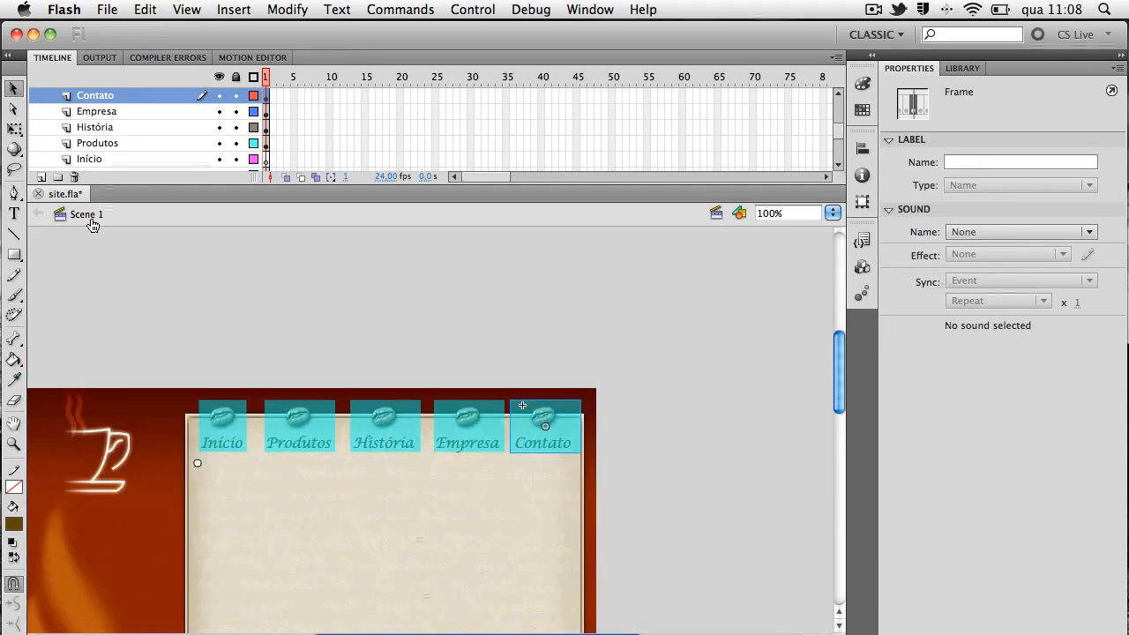
{"action": "left_click", "coordinate": [431, 353]}
{"action": "key", "text": "space"}
{"action": "left_click_drag", "start_coordinate": [481, 547], "coordinate": [512, 486]}
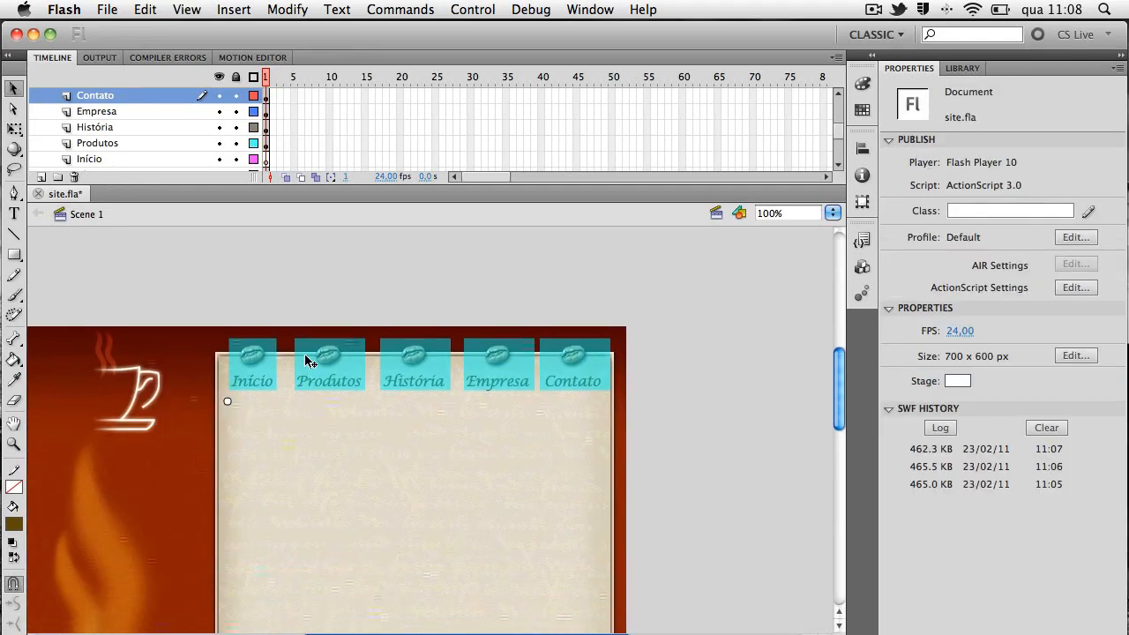
{"action": "left_click", "coordinate": [307, 359]}
{"action": "key", "text": "shift+Left"}
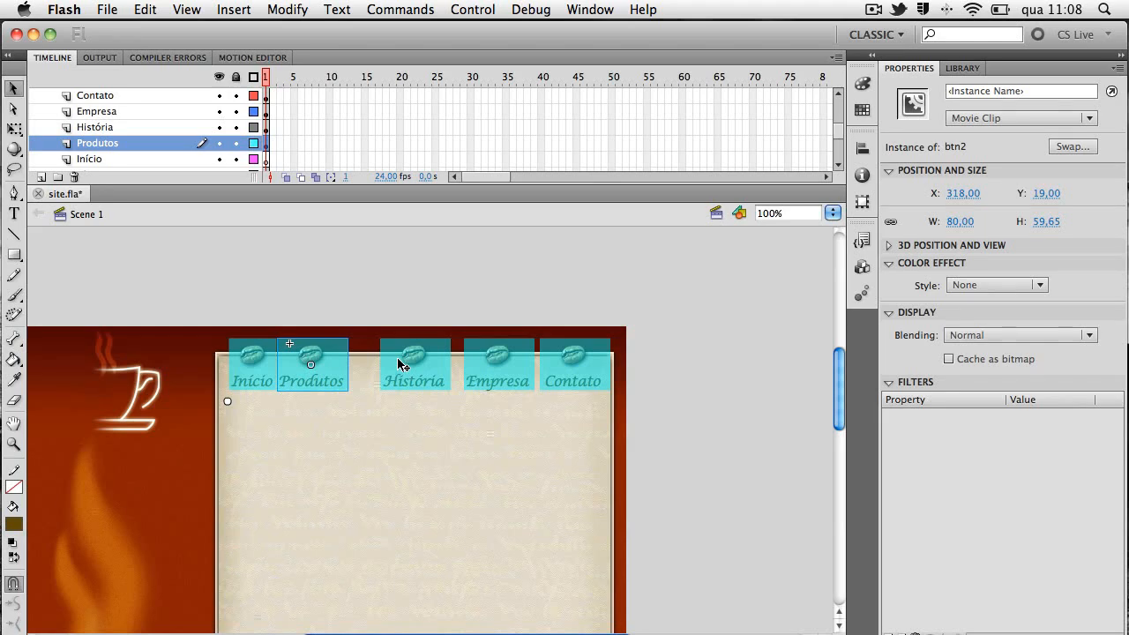
Nudge the História, Empresa and Contato buttons left to even the gaps, placing História at X 425.95 and Contato at X 606
{"action": "left_click", "coordinate": [398, 360]}
{"action": "key", "text": "Left"}
{"action": "key", "text": "Left"}
{"action": "key", "text": "Left"}
{"action": "key", "text": "Left"}
{"action": "key", "text": "Left"}
{"action": "key", "text": "Left"}
{"action": "key", "text": "Left"}
{"action": "key", "text": "Left"}
{"action": "key", "text": "Left"}
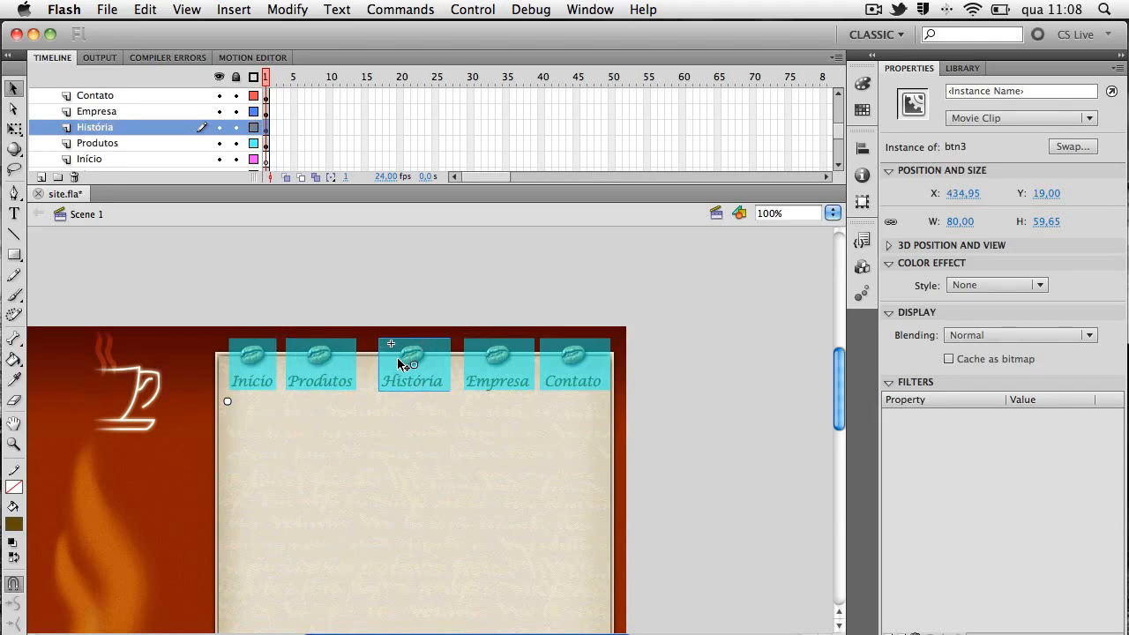
{"action": "left_click", "coordinate": [479, 375]}
{"action": "key", "text": "shift+Left"}
{"action": "left_click", "coordinate": [544, 377]}
{"action": "key", "text": "shift+Left"}
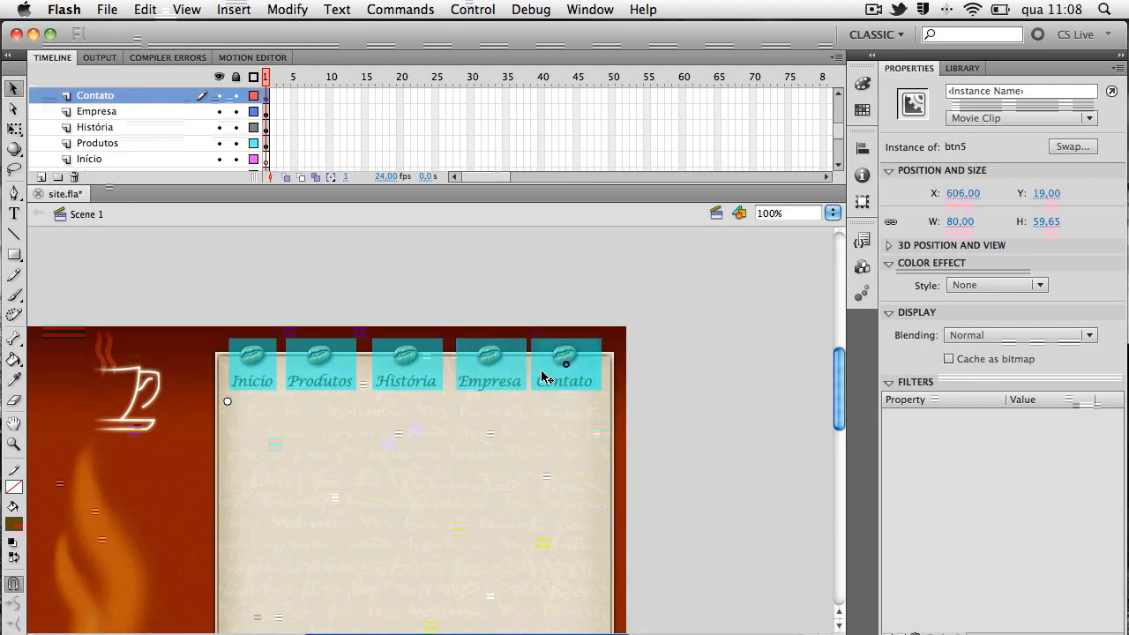
Nudge the Empresa button left to X 516 to balance its gaps with História and Contato
{"action": "left_click", "coordinate": [496, 374]}
{"action": "left_click", "coordinate": [422, 382]}
{"action": "left_click", "coordinate": [470, 377]}
{"action": "key", "text": "Left"}
{"action": "key", "text": "Left"}
{"action": "key", "text": "Left"}
{"action": "key", "text": "Left"}
{"action": "key", "text": "Left"}
{"action": "left_click", "coordinate": [470, 376]}
Test the movie to check all five menu buttons, close the preview and clear the selection
{"action": "key", "text": "super+Return"}
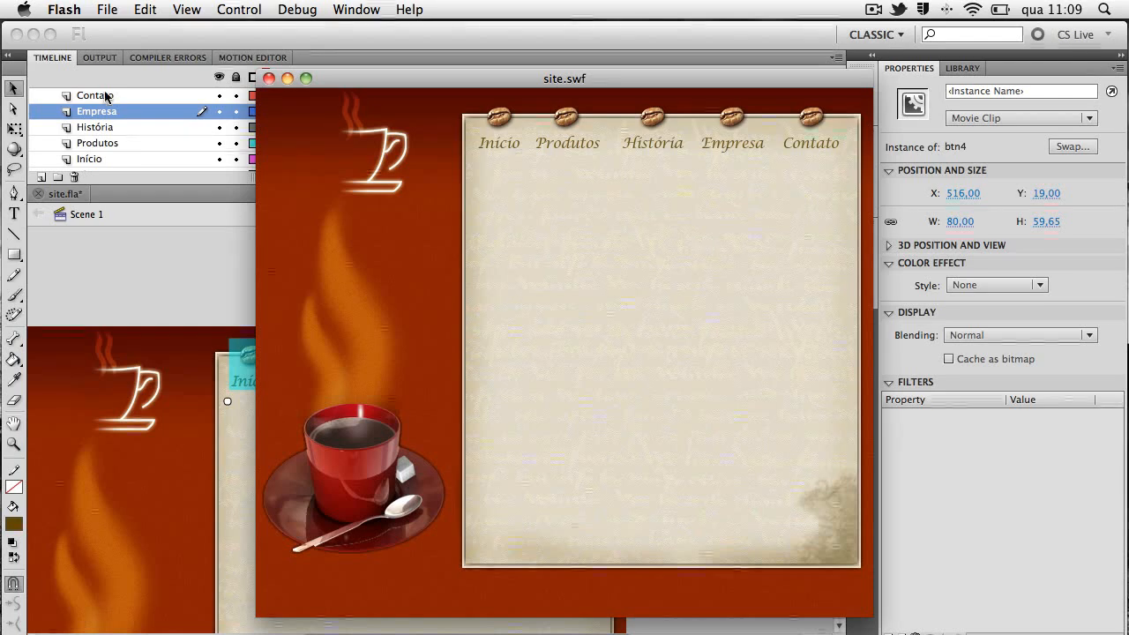
{"action": "left_click", "coordinate": [269, 77]}
{"action": "left_click", "coordinate": [408, 254]}
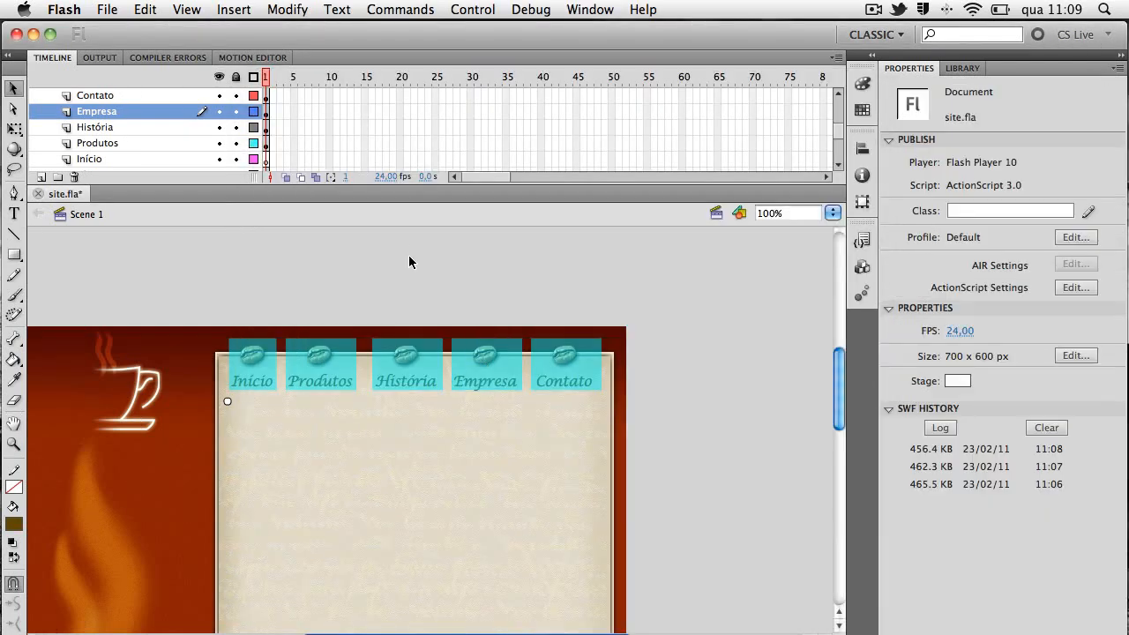
Select all five menu buttons and distribute them evenly by their horizontal centres
{"action": "left_click", "coordinate": [254, 369]}
{"action": "left_click", "coordinate": [344, 371]}
{"action": "left_click", "coordinate": [424, 371]}
{"action": "left_click_drag", "start_coordinate": [463, 371], "coordinate": [481, 369]}
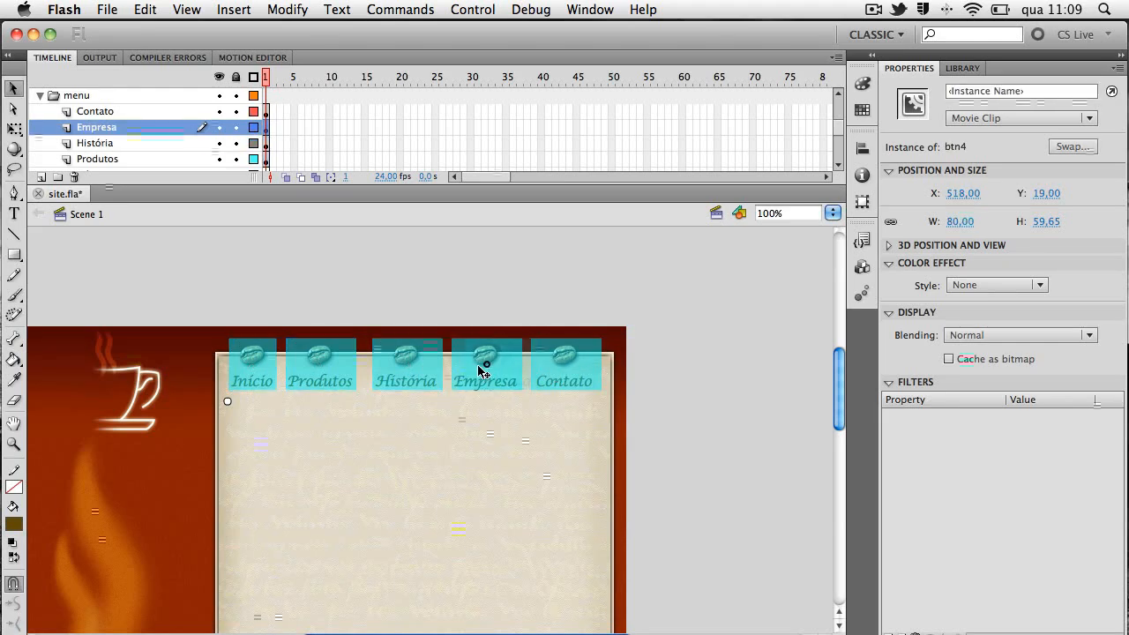
{"action": "left_click", "coordinate": [261, 361]}
{"action": "left_click", "coordinate": [320, 365], "text": "shift"}
{"action": "left_click", "coordinate": [411, 371], "text": "shift"}
{"action": "left_click", "coordinate": [512, 371], "text": "shift"}
{"action": "left_click", "coordinate": [546, 369], "text": "shift"}
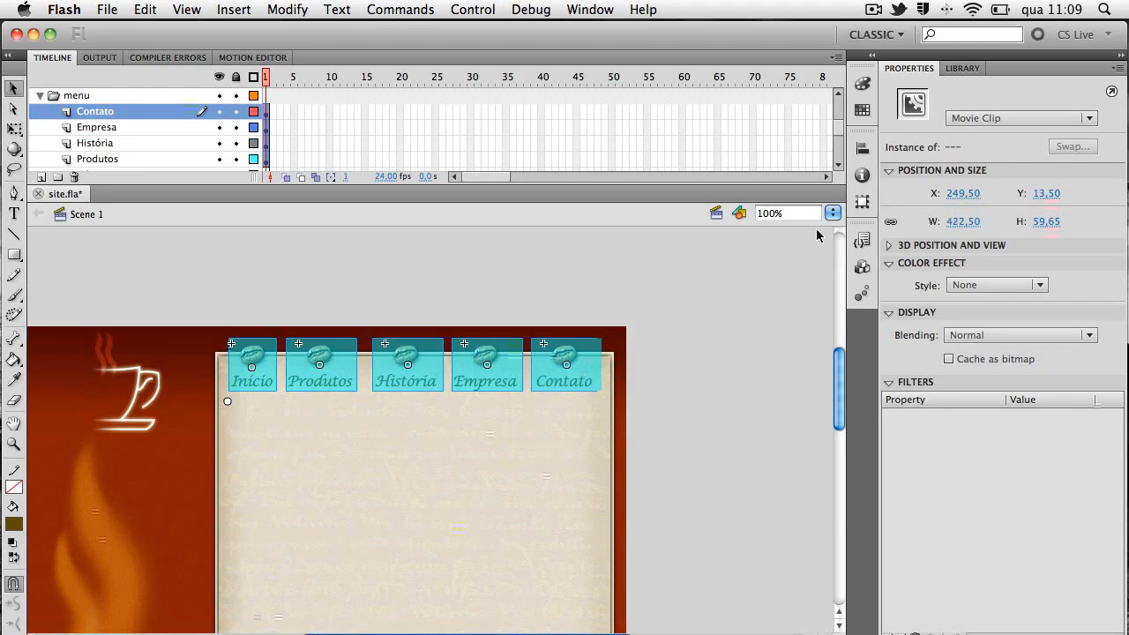
{"action": "left_click", "coordinate": [863, 148]}
{"action": "left_click", "coordinate": [792, 227]}
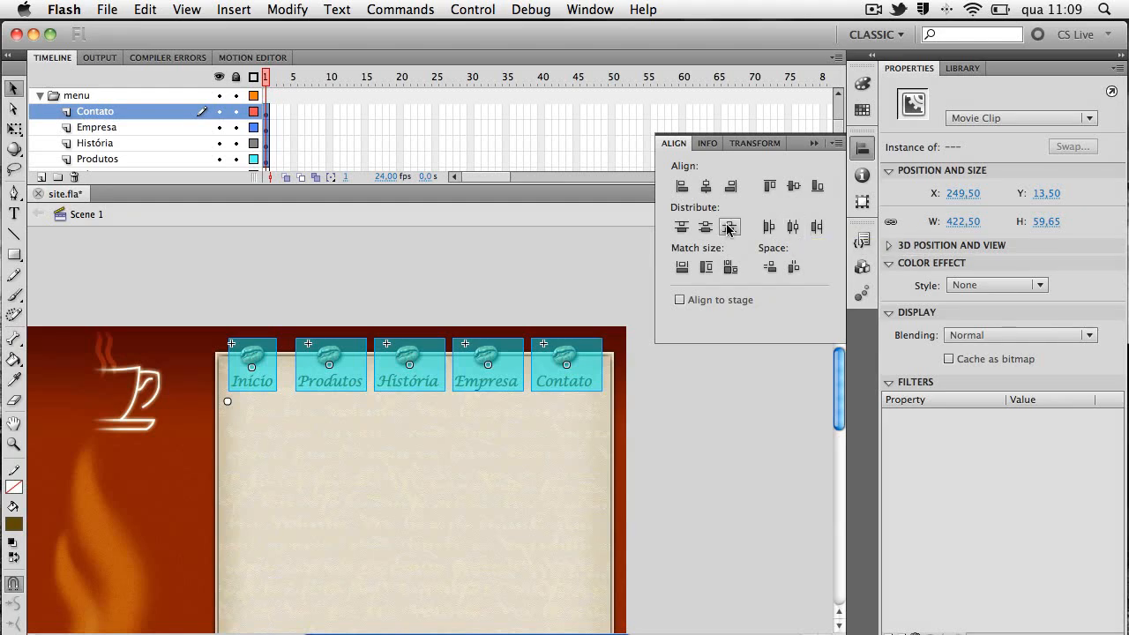
Nudge the Produtos button left to X 329.35, closer to Início
{"action": "left_click", "coordinate": [708, 433]}
{"action": "left_click", "coordinate": [349, 386]}
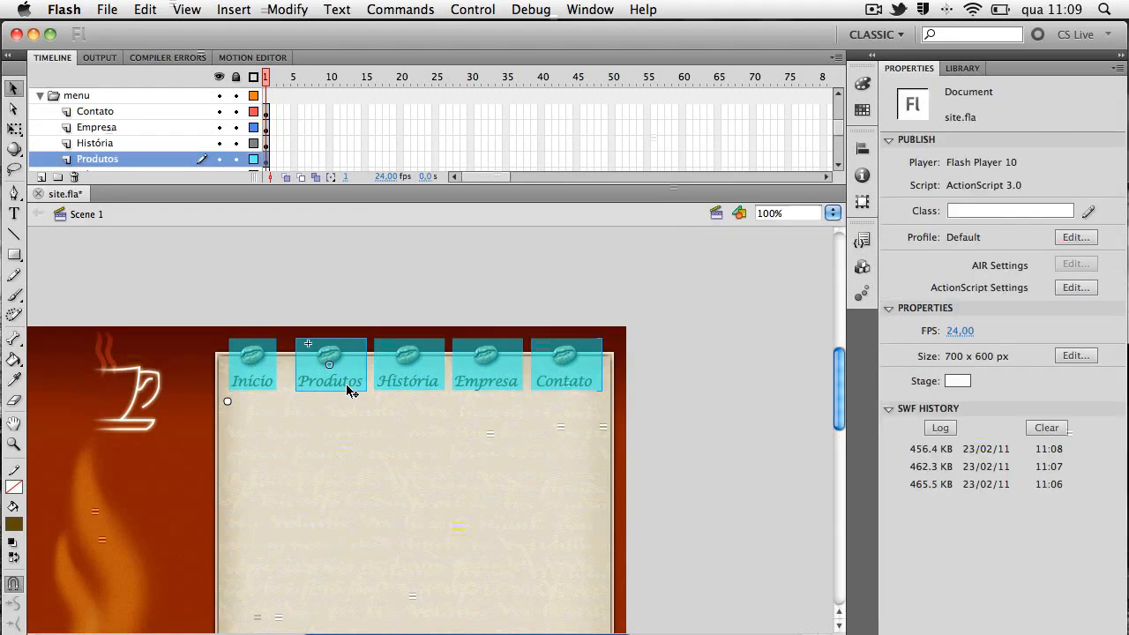
{"action": "key", "text": "shift+Left"}
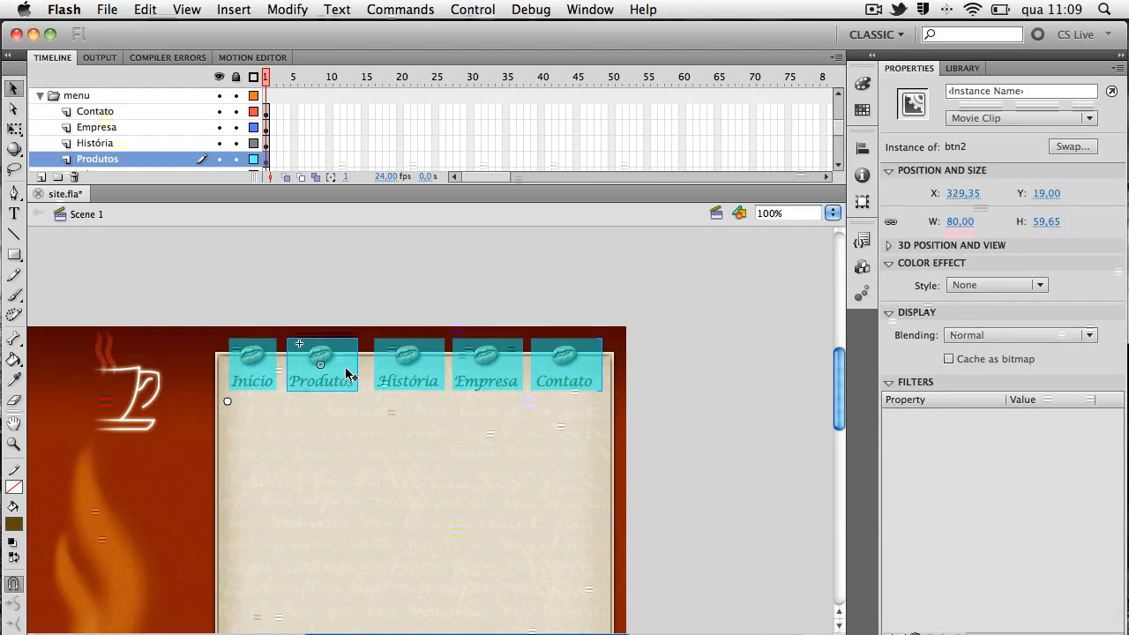
Nudge the História button left, closer to the Produtos button
{"action": "left_click", "coordinate": [378, 373]}
{"action": "key", "text": "Left"}
{"action": "key", "text": "Left"}
{"action": "key", "text": "Left"}
{"action": "key", "text": "Left"}
{"action": "key", "text": "Left"}
{"action": "key", "text": "Left"}
{"action": "key", "text": "Left"}
{"action": "key", "text": "Left"}
Check the position of each menu button, test the movie to review their spacing, and close the preview
{"action": "left_click", "coordinate": [477, 370]}
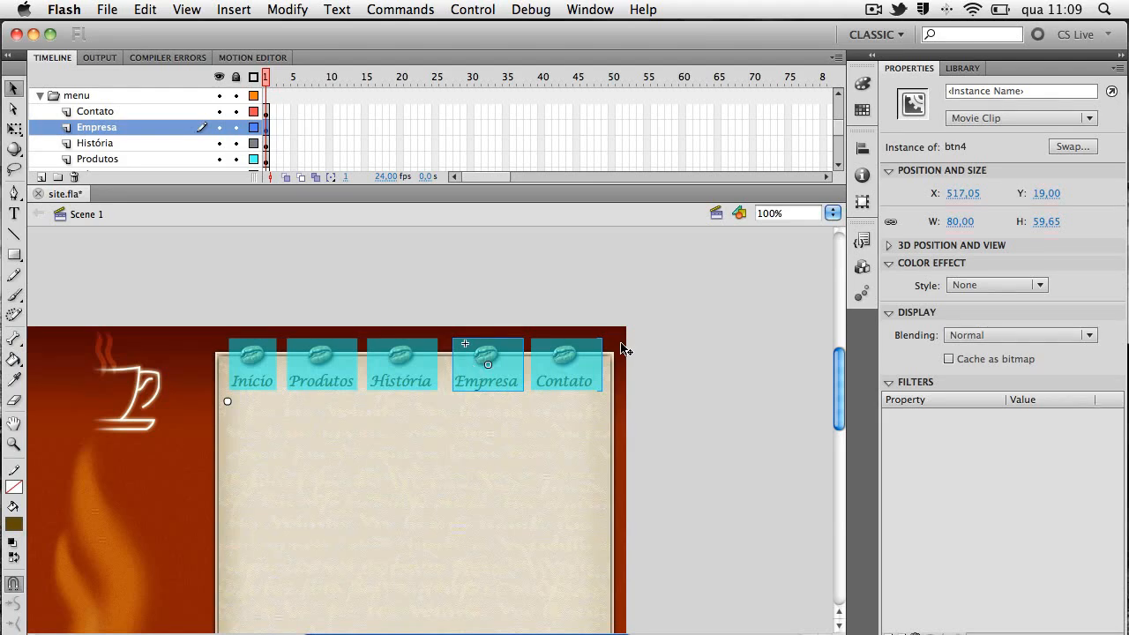
{"action": "left_click", "coordinate": [590, 373]}
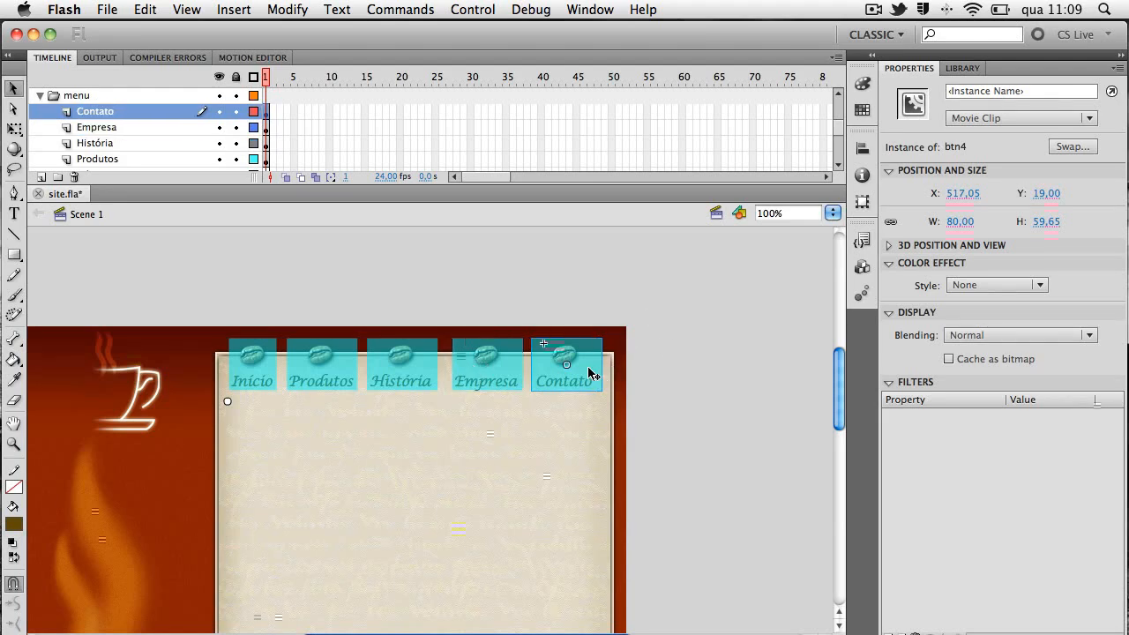
{"action": "left_click", "coordinate": [389, 375]}
{"action": "left_click", "coordinate": [327, 374]}
{"action": "left_click", "coordinate": [254, 374]}
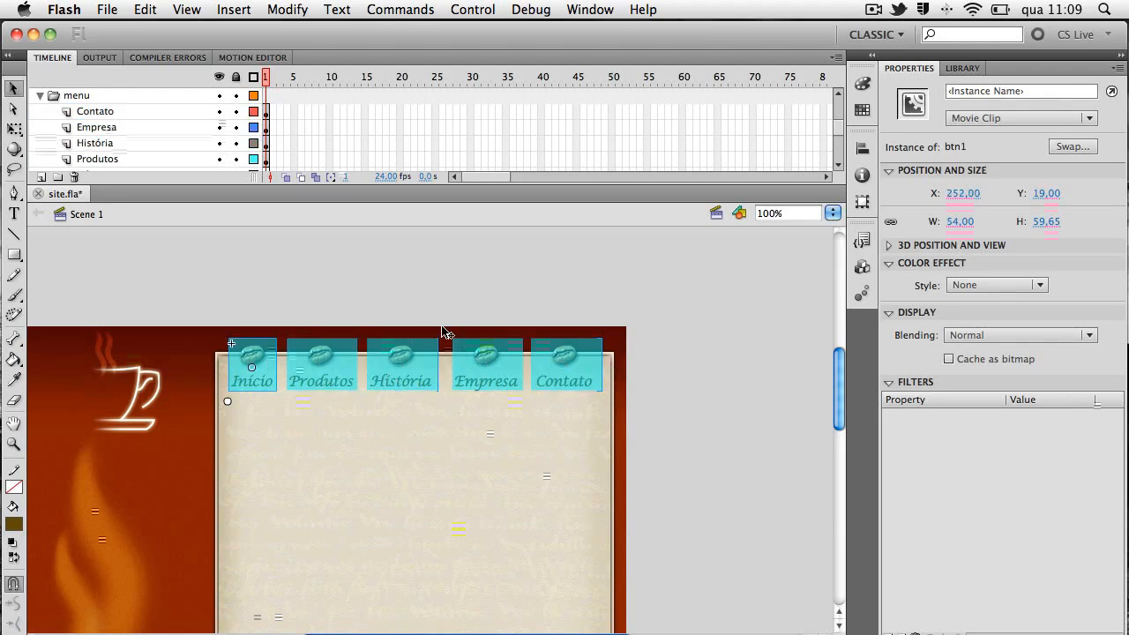
{"action": "key", "text": "super+Return"}
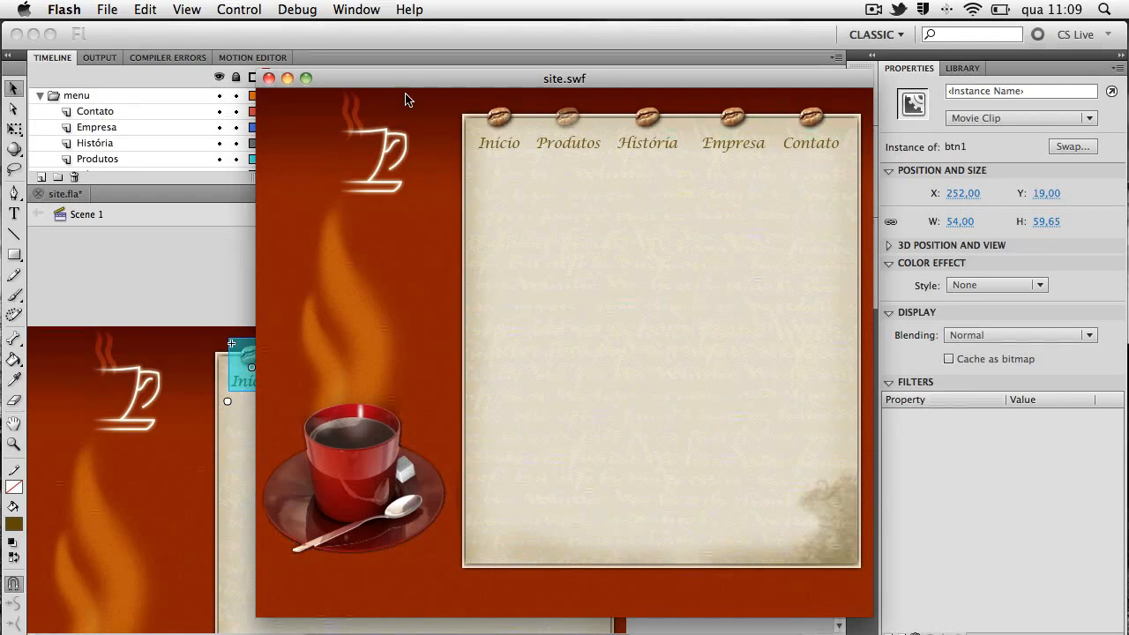
{"action": "left_click", "coordinate": [269, 78]}
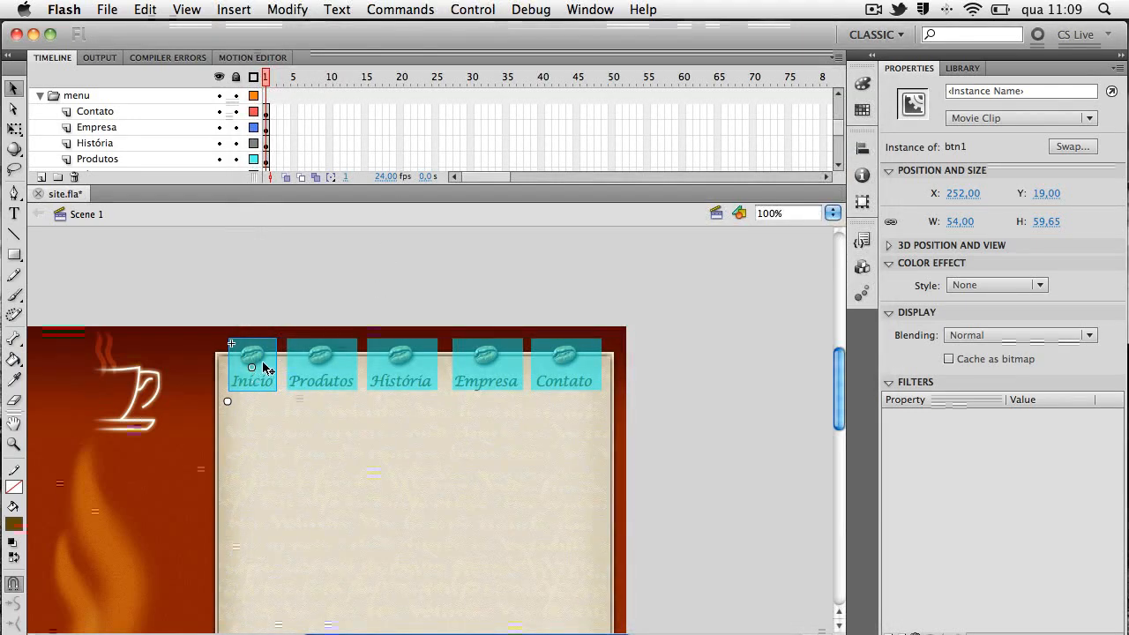
Open the Início button in place to examine its layers and animation, and return to Scene 1
{"action": "double_click", "coordinate": [264, 367]}
{"action": "mouse_move", "coordinate": [265, 78]}
{"action": "left_mouse_down"}
{"action": "mouse_move", "coordinate": [333, 81]}
{"action": "mouse_move", "coordinate": [266, 85]}
{"action": "left_mouse_up"}
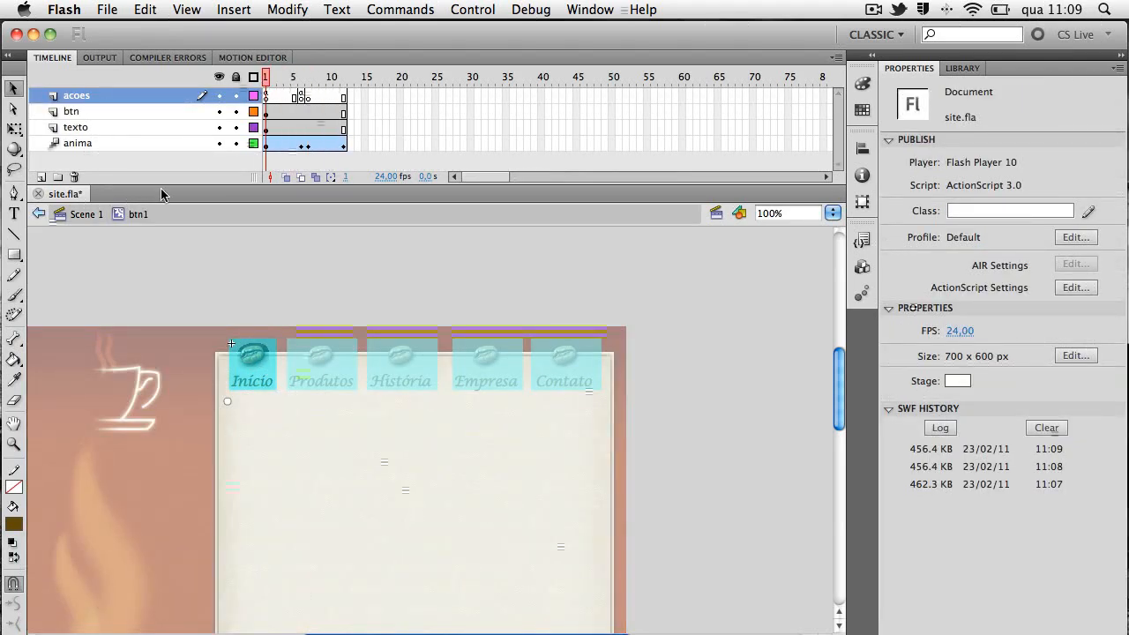
{"action": "left_click", "coordinate": [90, 215]}
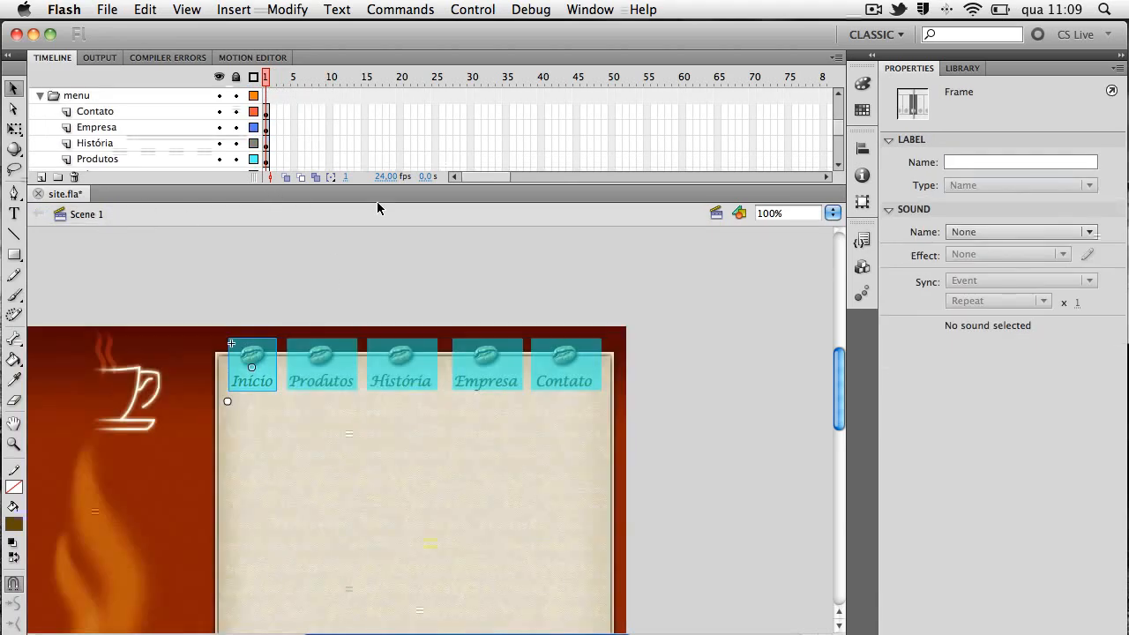
Open the btn1 symbol from the library, inspect the invisible button over the bean and text, and return to Scene 1
{"action": "left_click", "coordinate": [974, 69]}
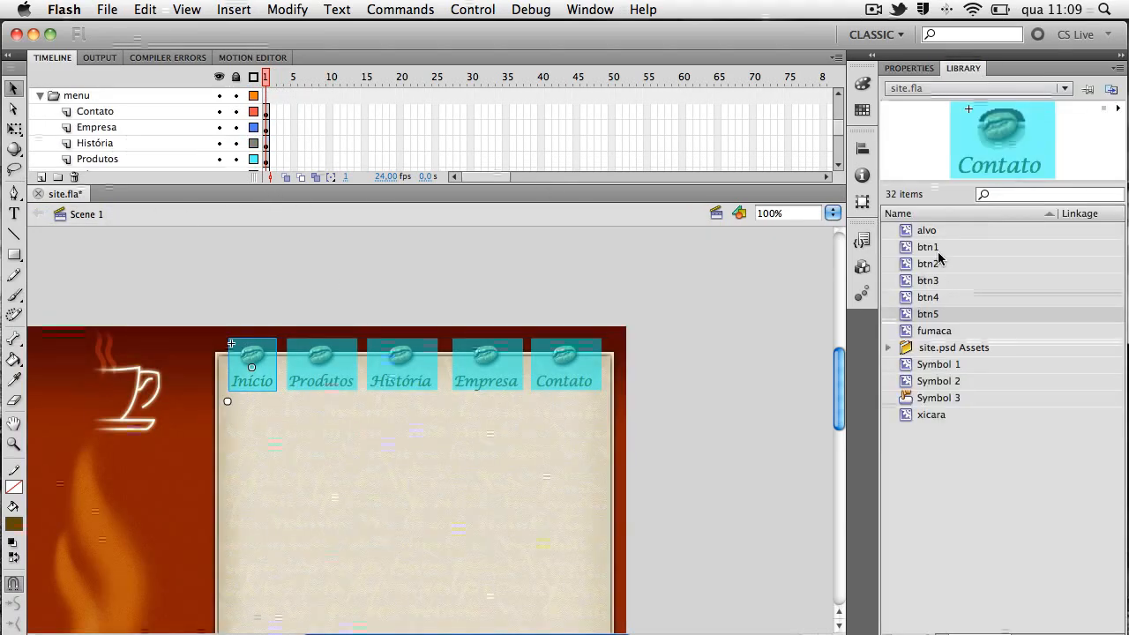
{"action": "left_click", "coordinate": [937, 247]}
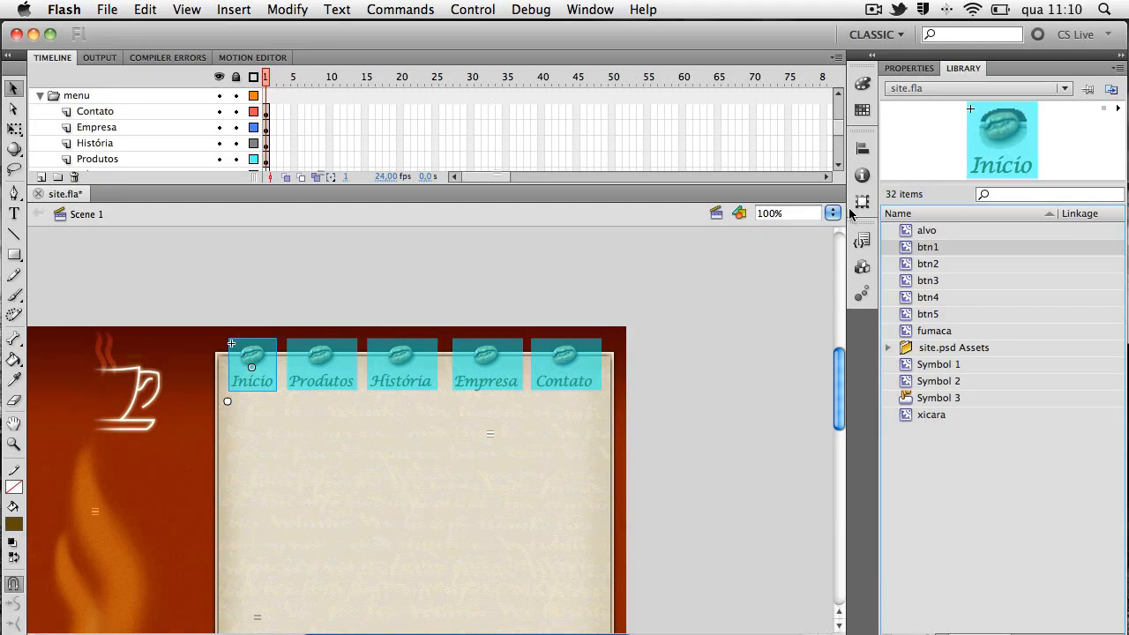
{"action": "double_click", "coordinate": [909, 252]}
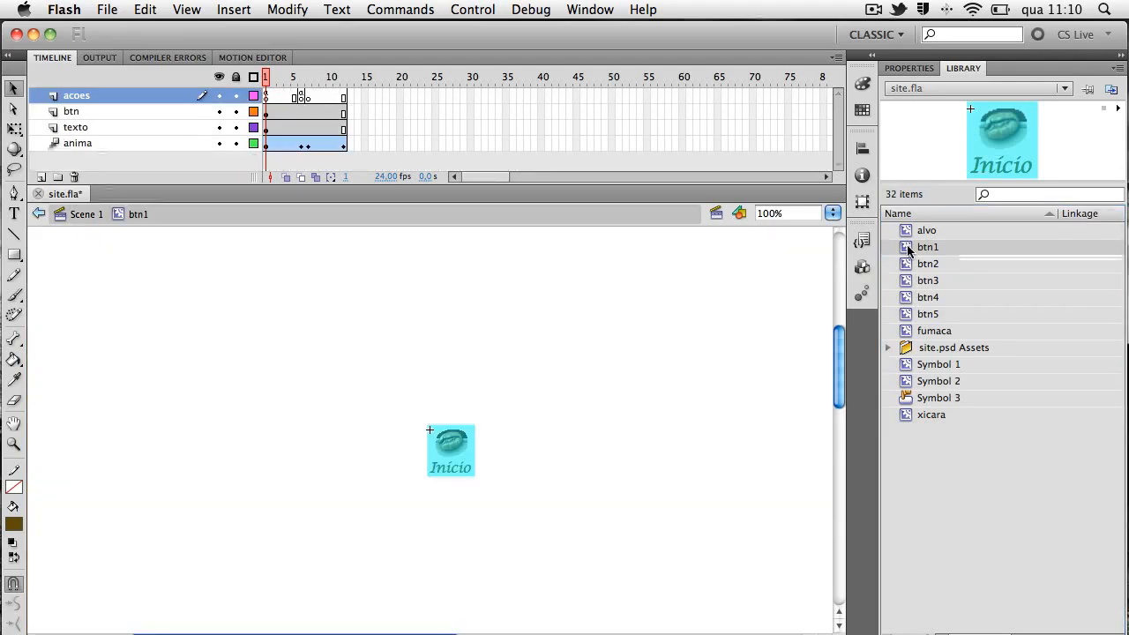
{"action": "left_click", "coordinate": [454, 425]}
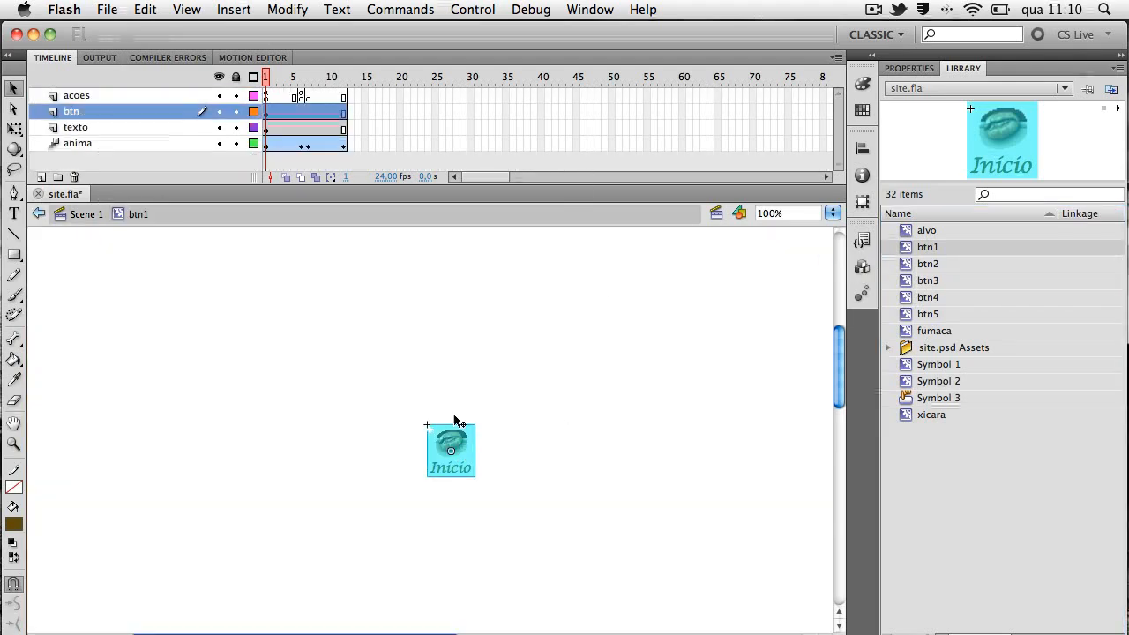
{"action": "left_click", "coordinate": [77, 216]}
Lock and hide the btn layer inside the Produtos button, select its coffee bean, and return to Scene 1 at 100% zoom
{"action": "left_click", "coordinate": [333, 371]}
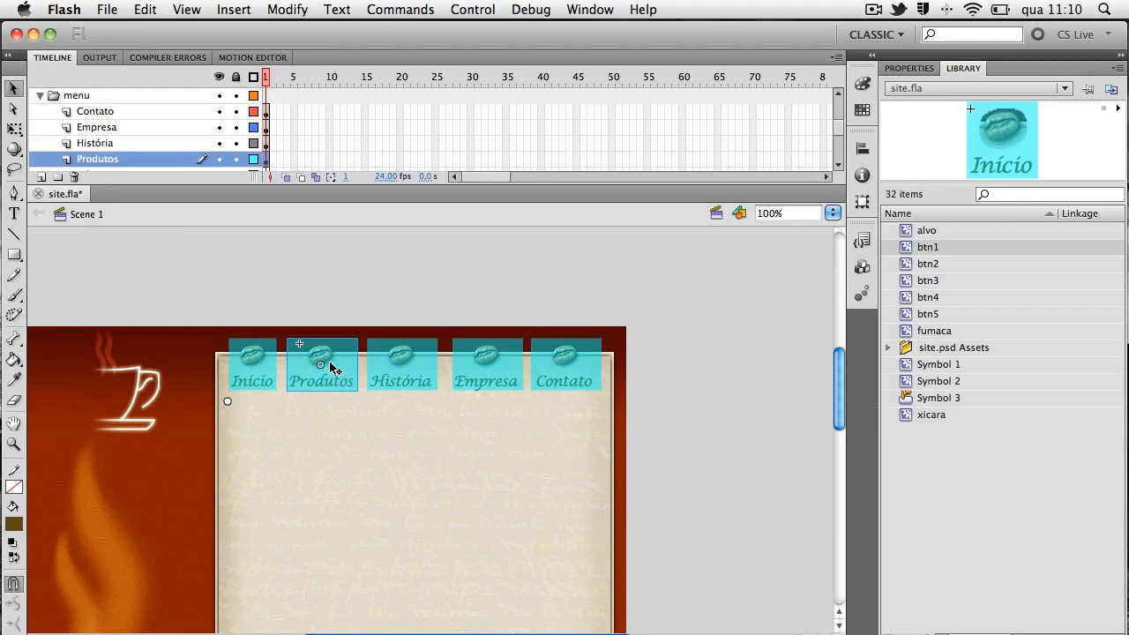
{"action": "key", "text": "super+equal"}
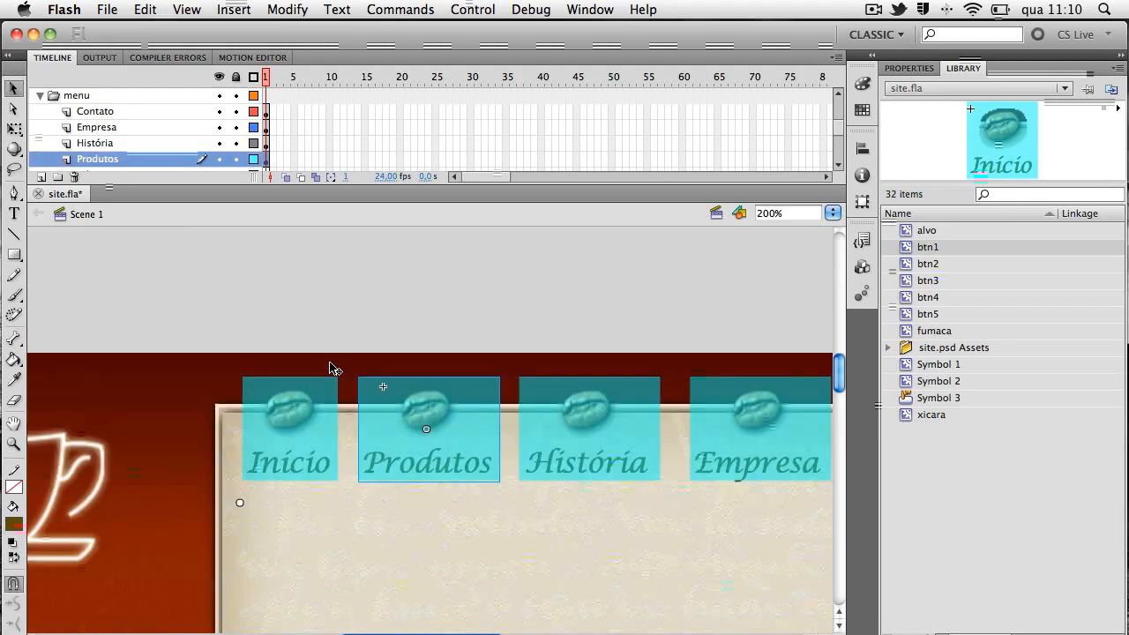
{"action": "left_click", "coordinate": [331, 367]}
{"action": "double_click", "coordinate": [414, 421]}
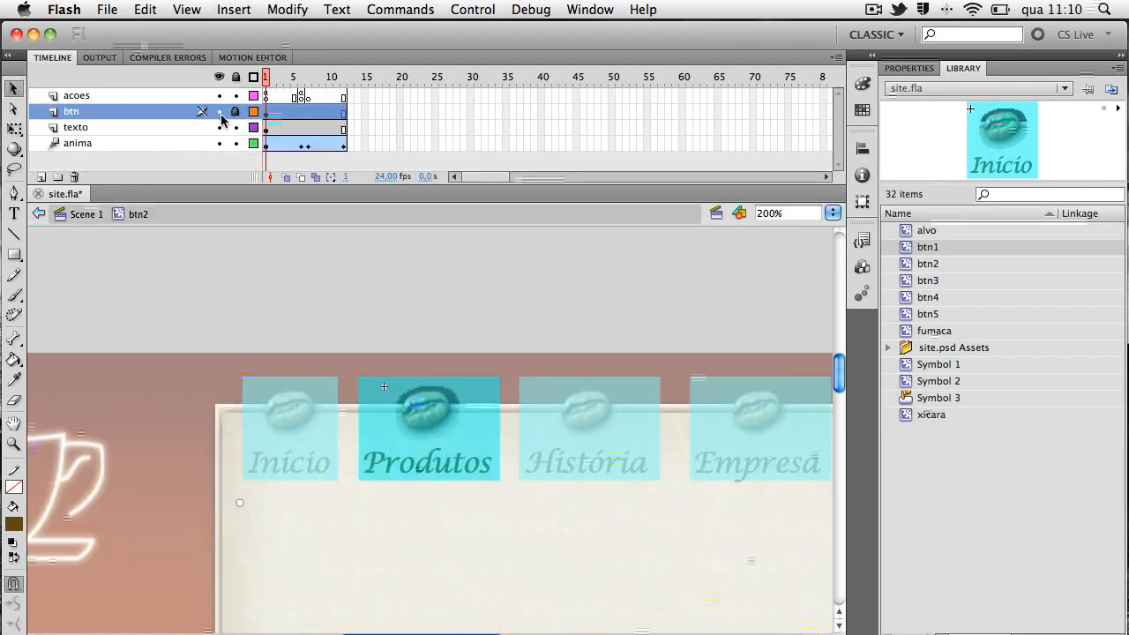
{"action": "left_click", "coordinate": [219, 111]}
{"action": "left_click", "coordinate": [427, 415]}
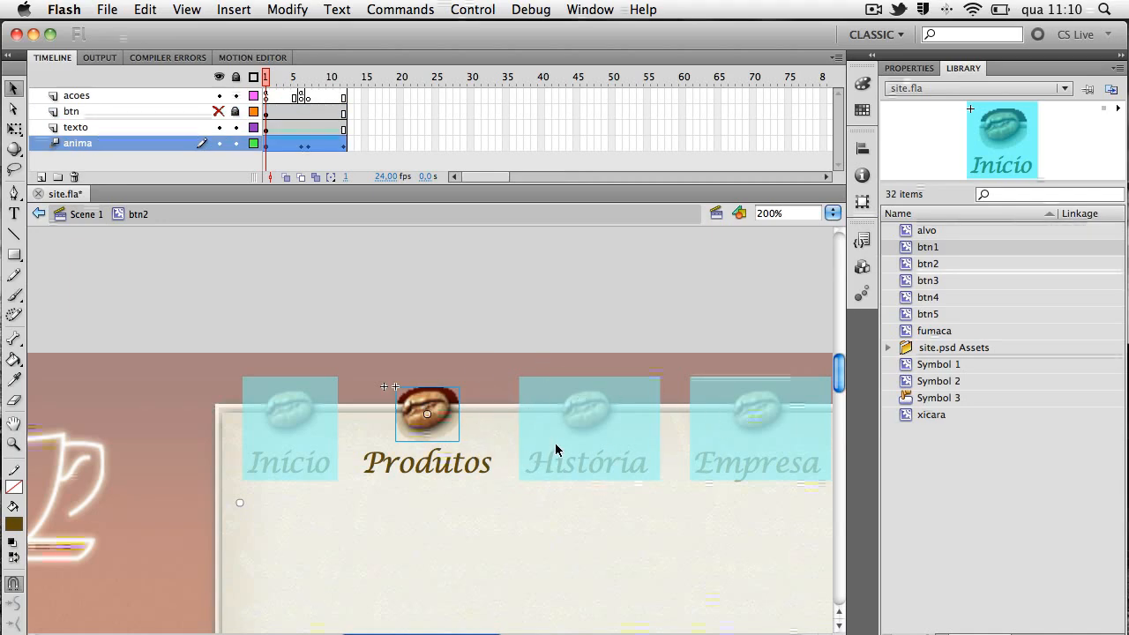
{"action": "left_click", "coordinate": [87, 214]}
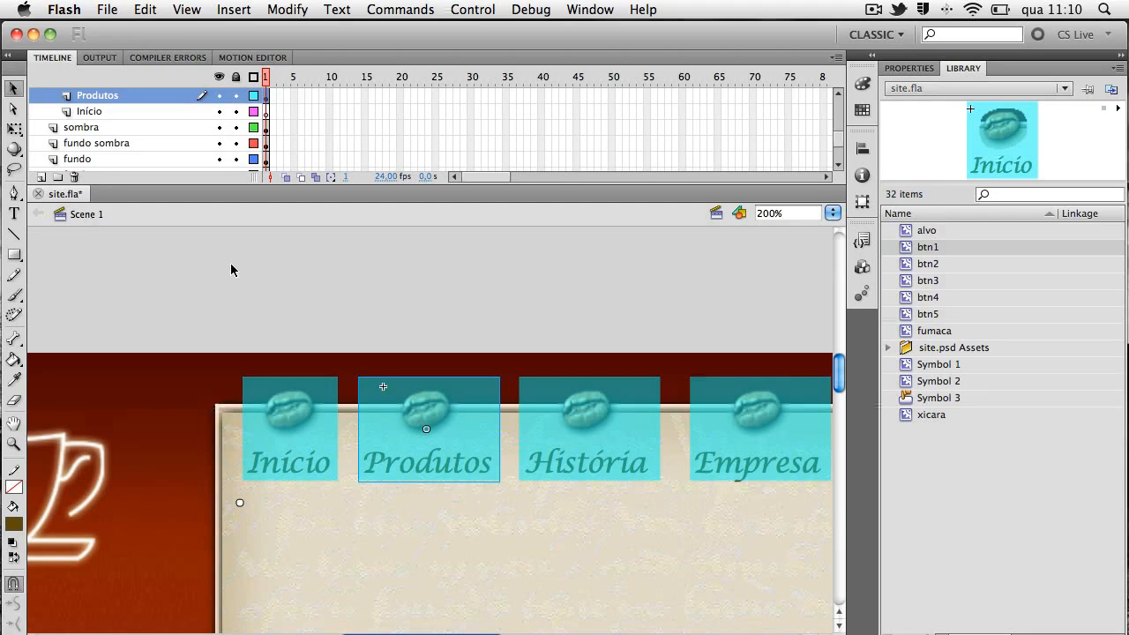
{"action": "key", "text": "super+1"}
{"action": "left_click_drag", "start_coordinate": [538, 521], "coordinate": [519, 388]}
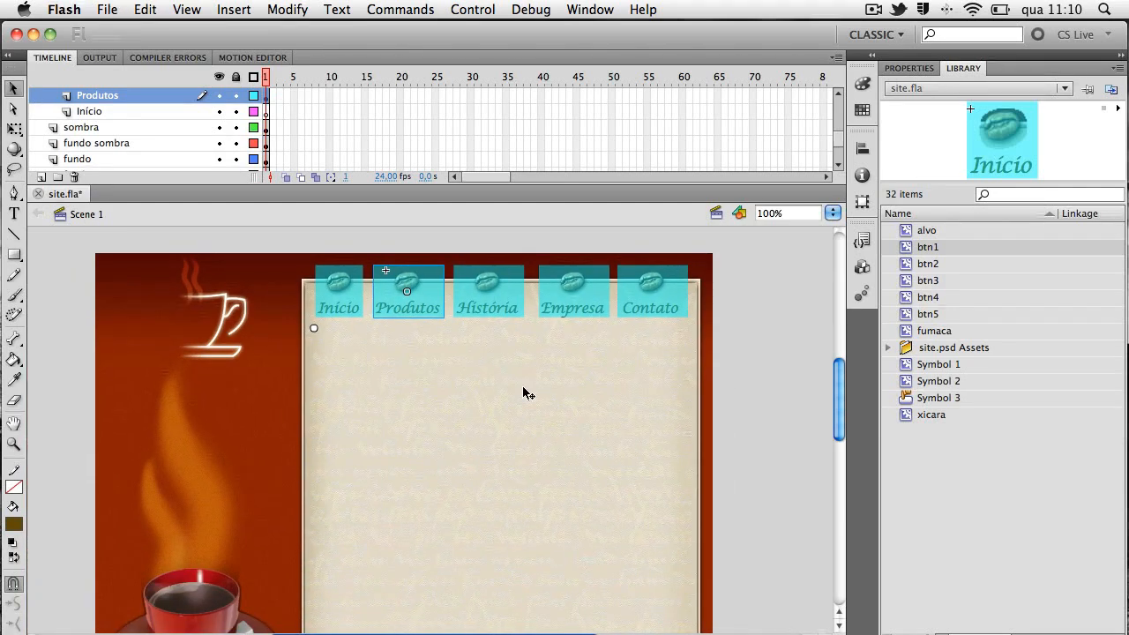